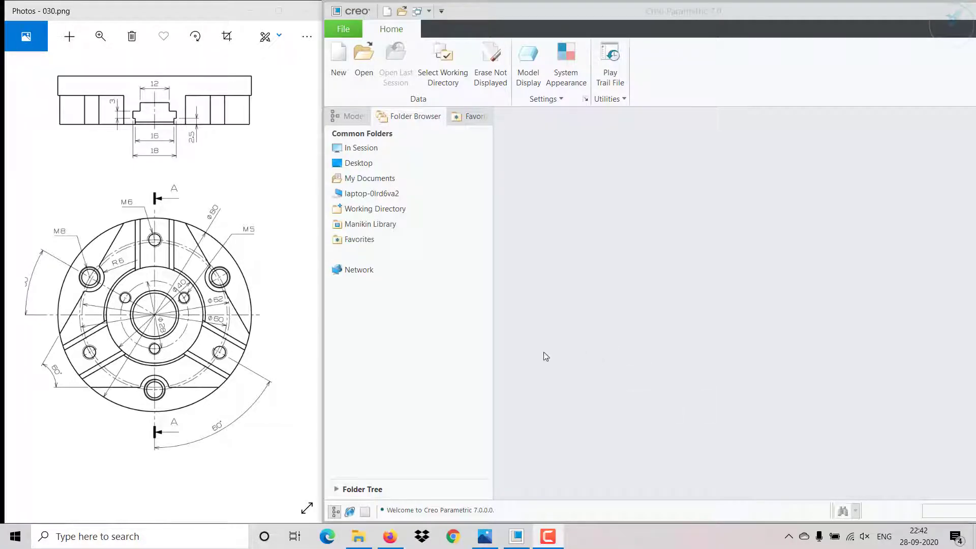
Create a new solid part named M-01 from the mmns_part_solid_abs template instead of the default one
mouse_move(231, 388)
left_mouse_down()
mouse_move(137, 381)
mouse_move(238, 404)
left_mouse_up()
left_click(594, 309)
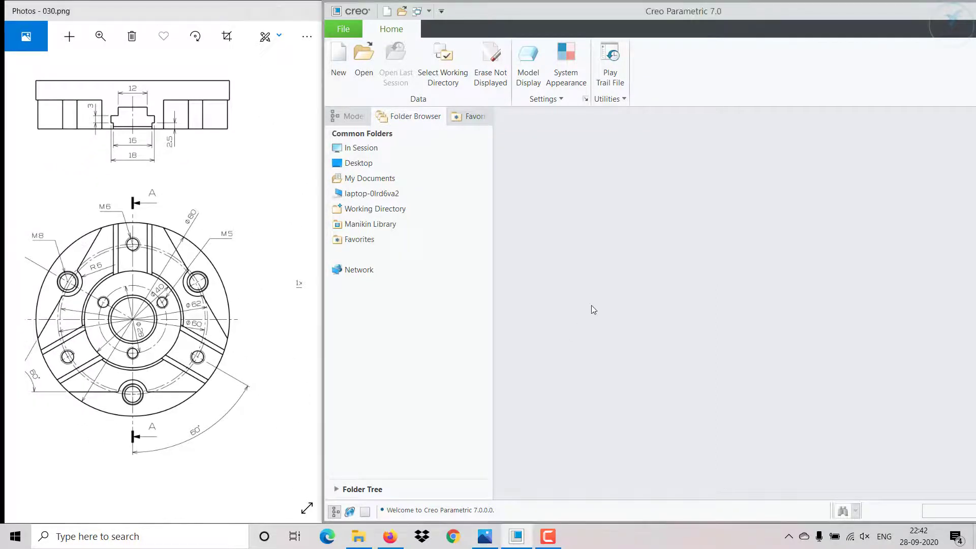
left_click(339, 66)
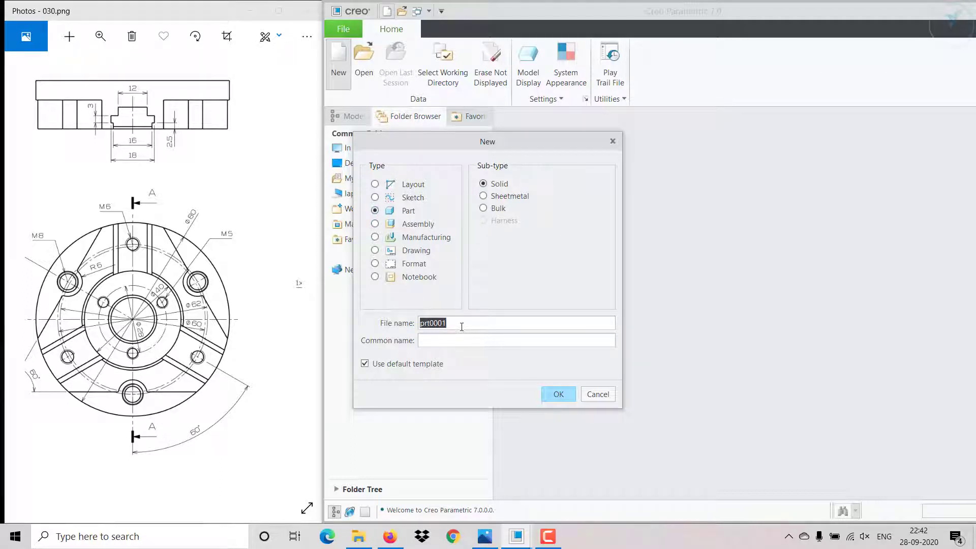
type("m-")
left_click(365, 369)
left_click(560, 395)
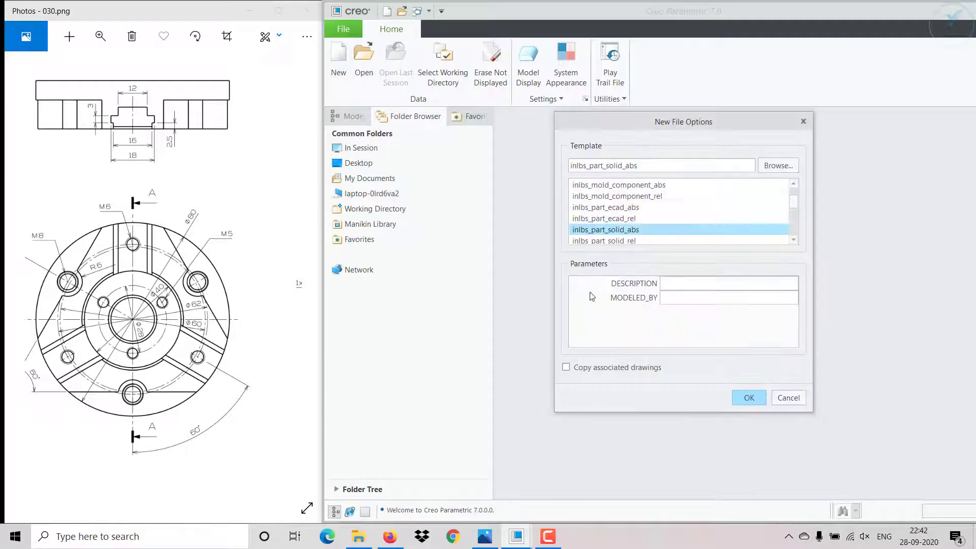
scroll(613, 229, "down", 3)
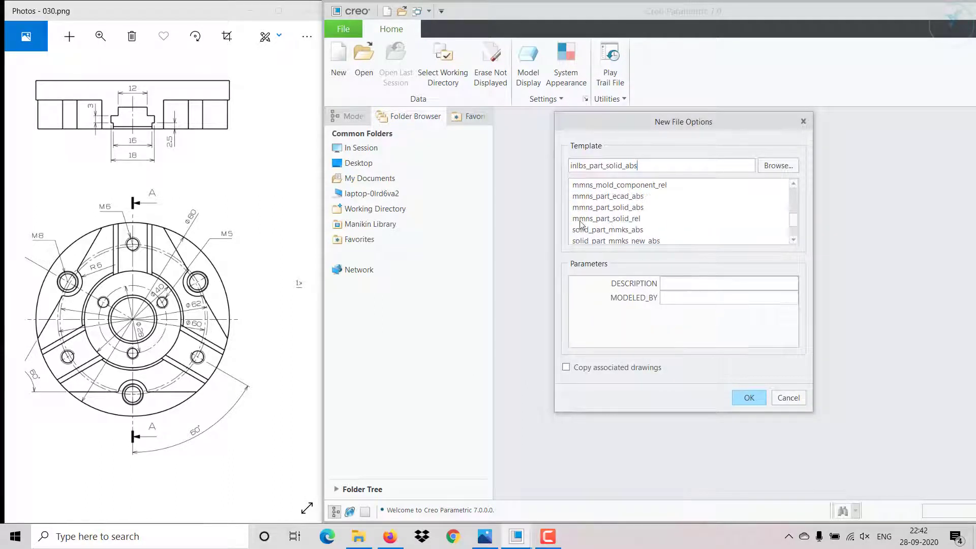
left_click(604, 208)
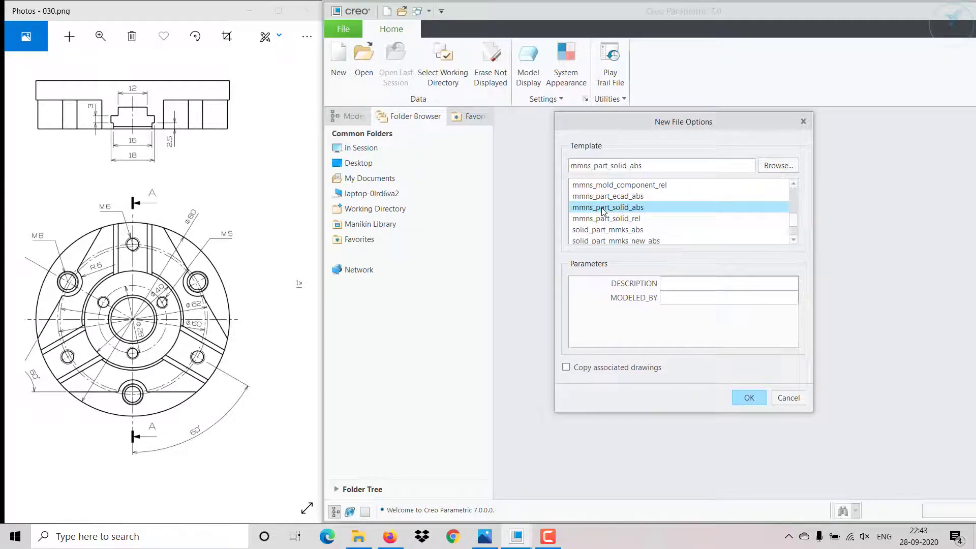
left_click(751, 399)
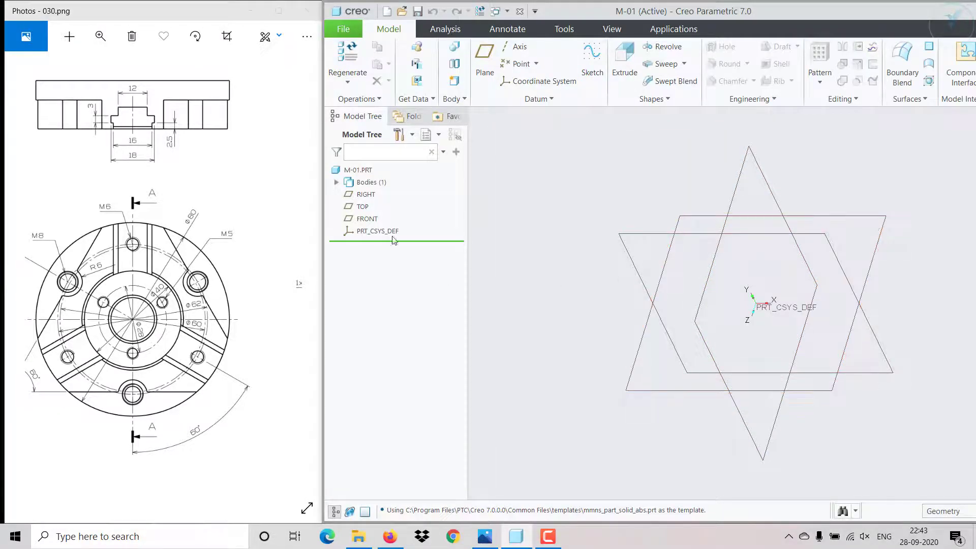
Check the reference drawing's views and sketch a circle about 187 mm in diameter on the FRONT plane, centred on the origin
left_click_drag(242, 343, 39, 347)
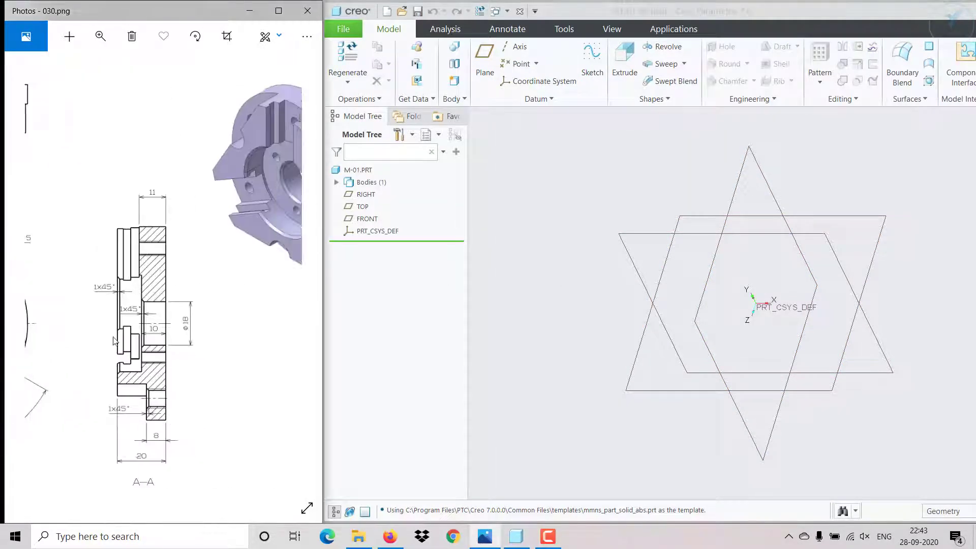
mouse_move(258, 206)
left_mouse_down()
mouse_move(170, 245)
mouse_move(169, 223)
left_mouse_up()
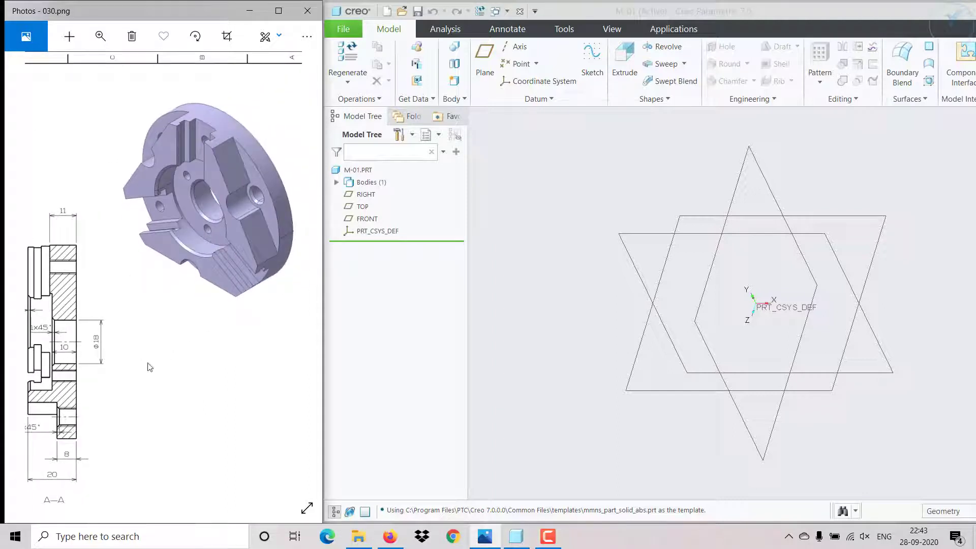
mouse_move(148, 362)
left_mouse_down()
mouse_move(199, 350)
mouse_move(123, 363)
left_mouse_up()
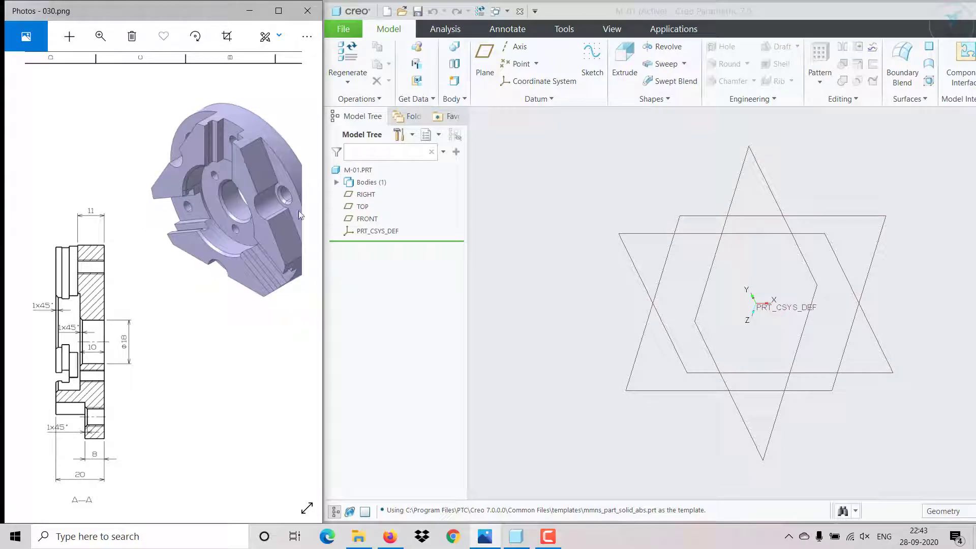
left_click_drag(48, 336, 255, 334)
left_click_drag(175, 340, 250, 321)
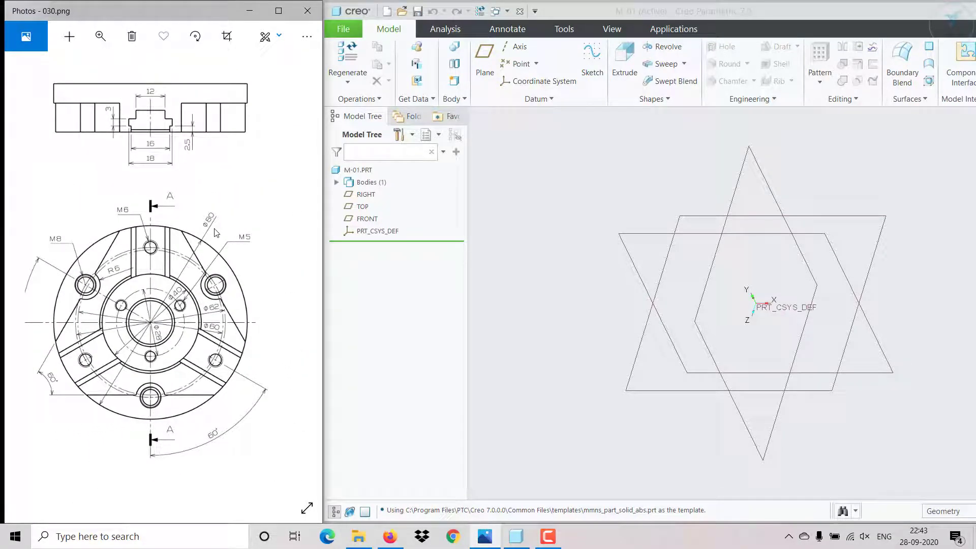
left_click(366, 220)
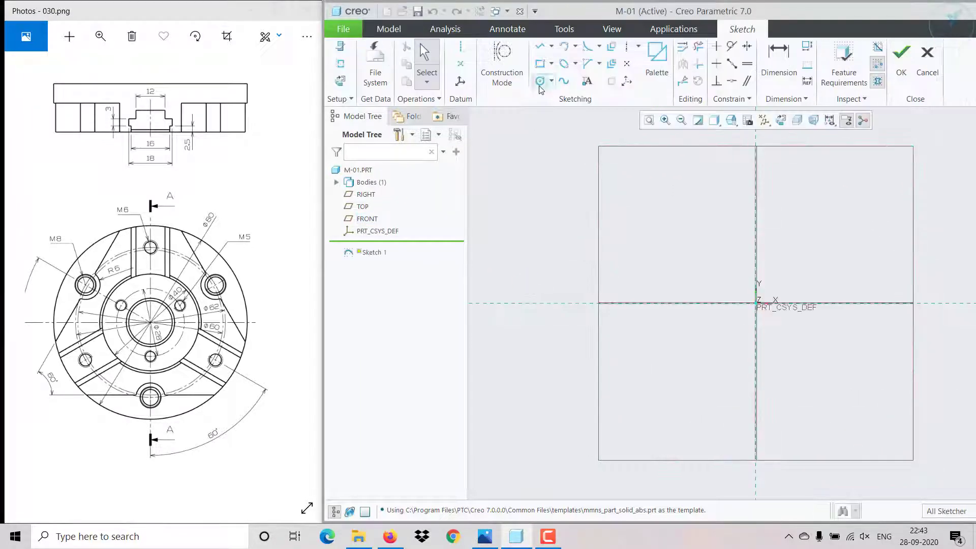
left_click(539, 83)
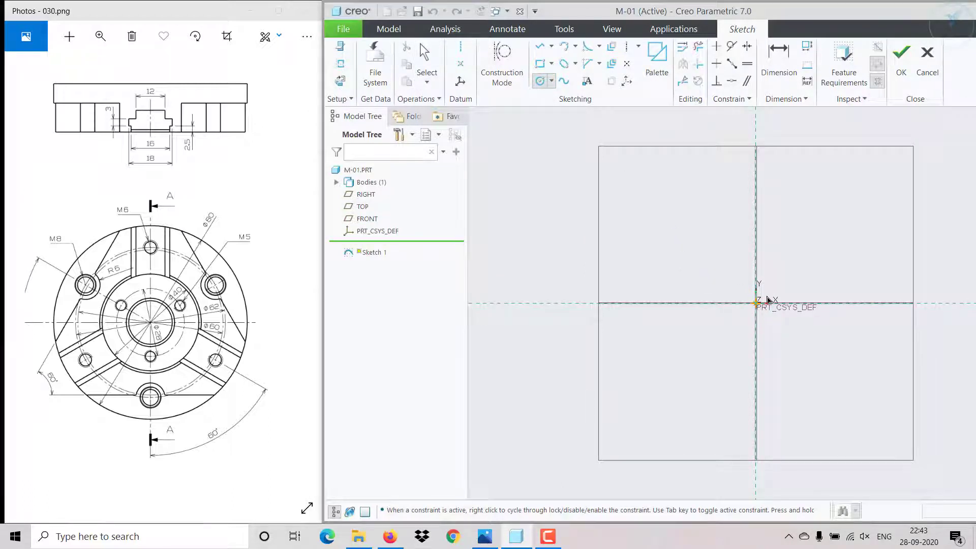
left_click(767, 300)
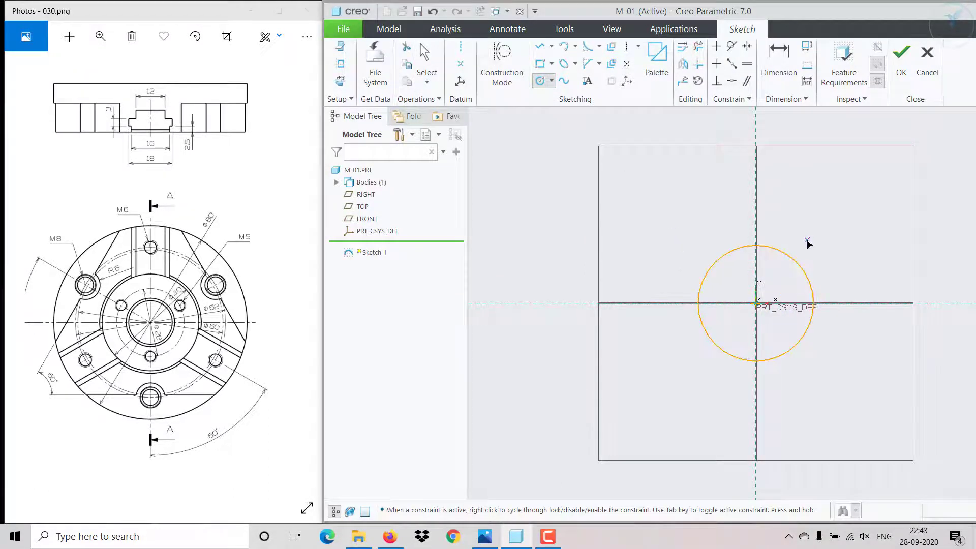
middle_click(808, 243)
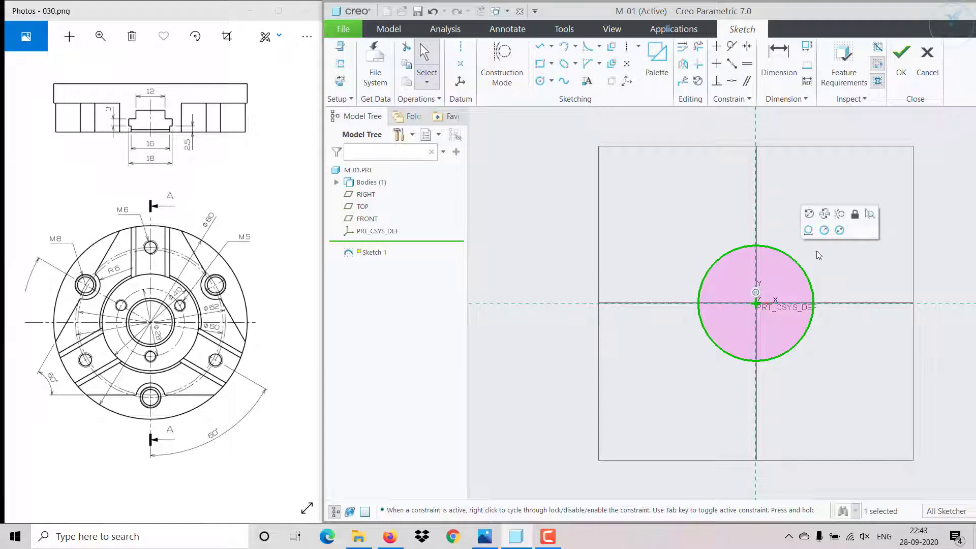
Set the circle's diameter to 80 mm and finish the sketch
left_click(839, 231)
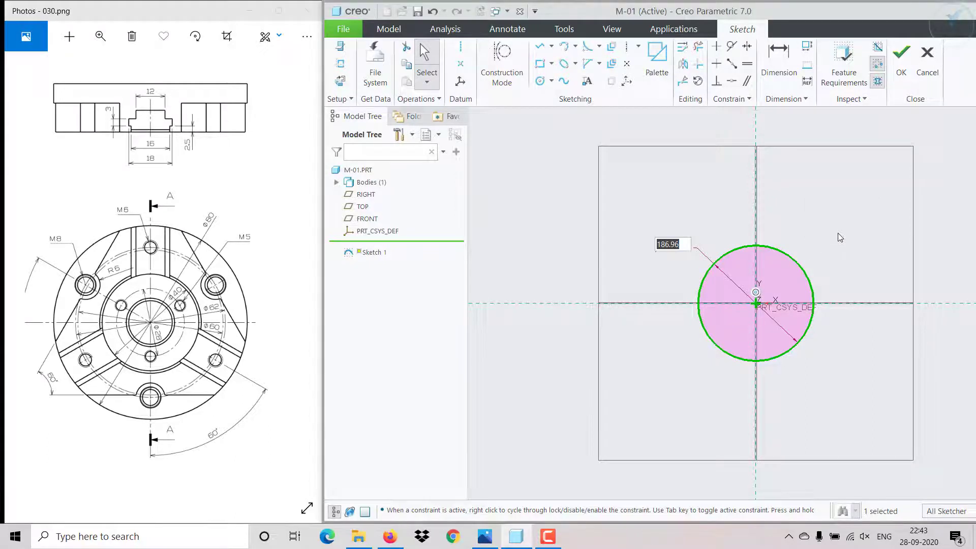
type("80")
key("Return")
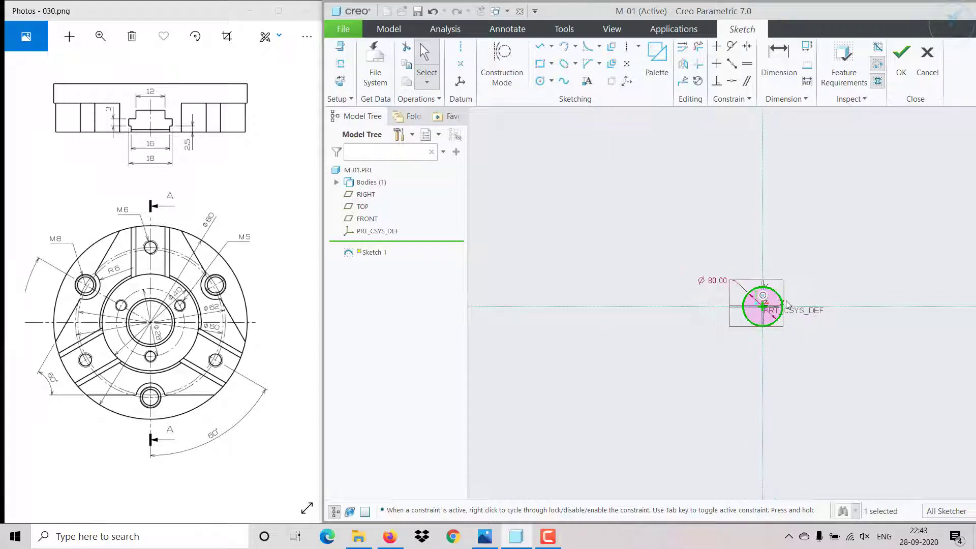
left_click(901, 56)
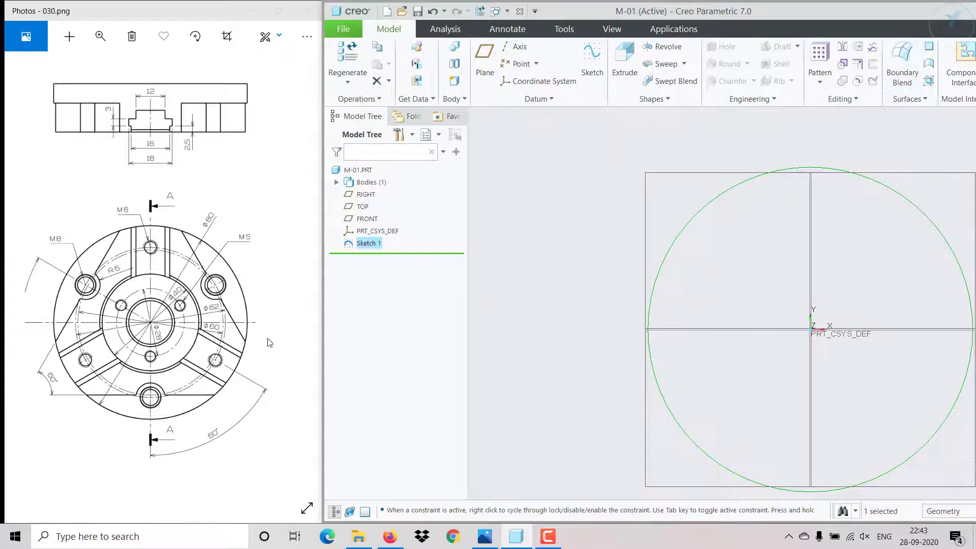
Extrude the circle sketch as a solid disc to the 20 mm depth given in the drawing's section A-A
left_click_drag(260, 352, 107, 343)
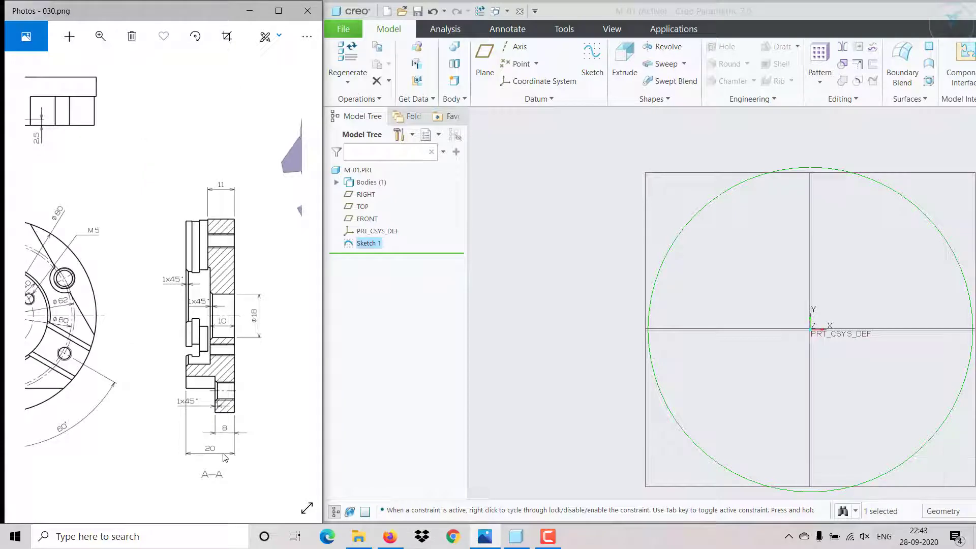
left_click(623, 65)
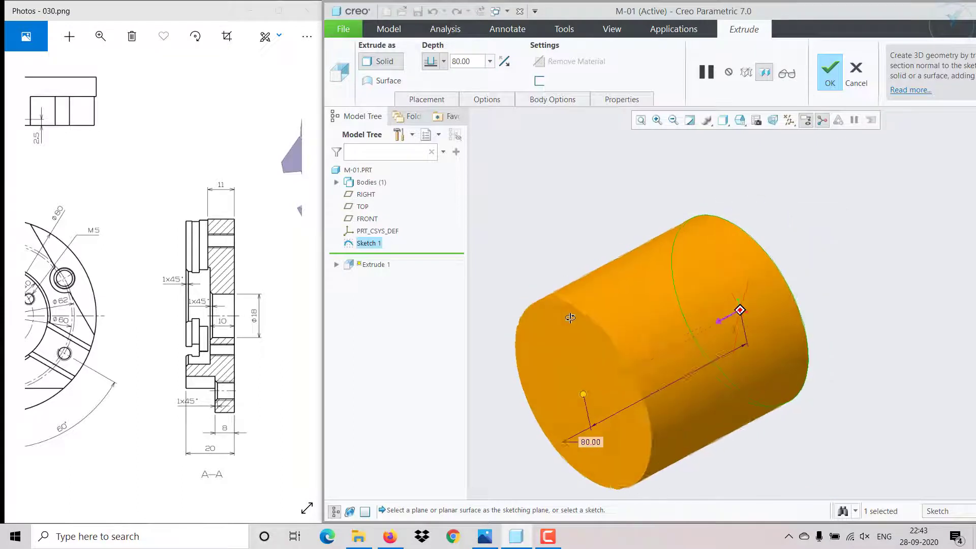
left_click(477, 62)
type("20")
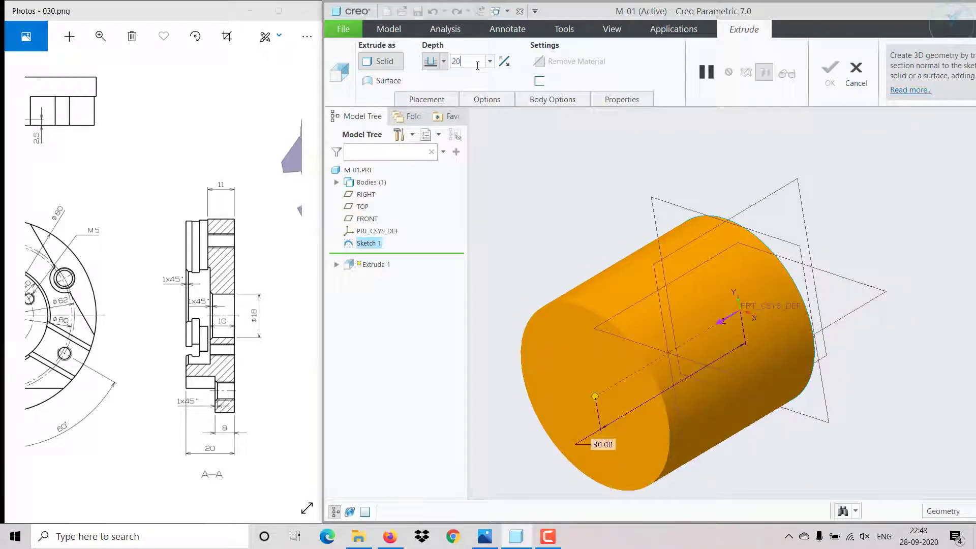
key("Return")
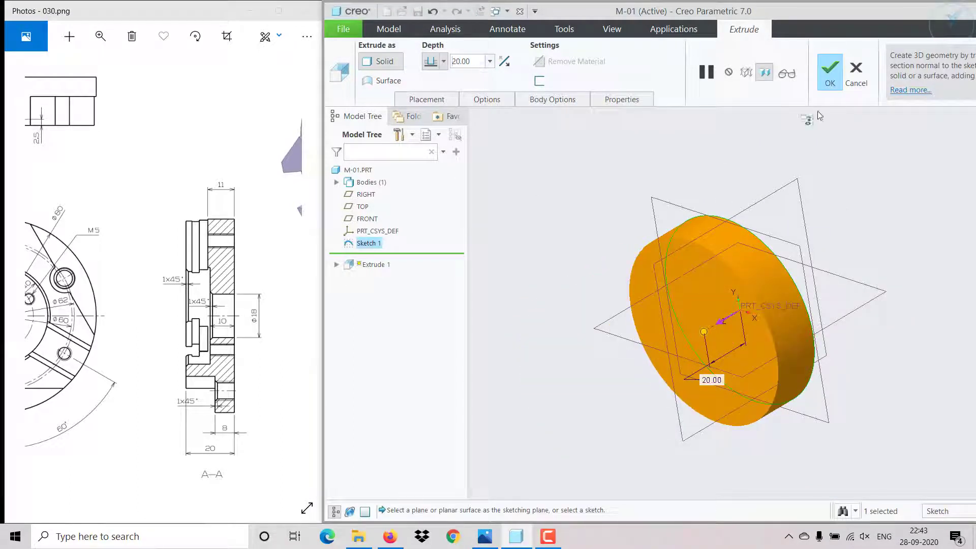
left_click(833, 82)
Reopen the disc's base sketch and add an inner concentric circle about 33 mm in diameter for the central bore
left_click(227, 337)
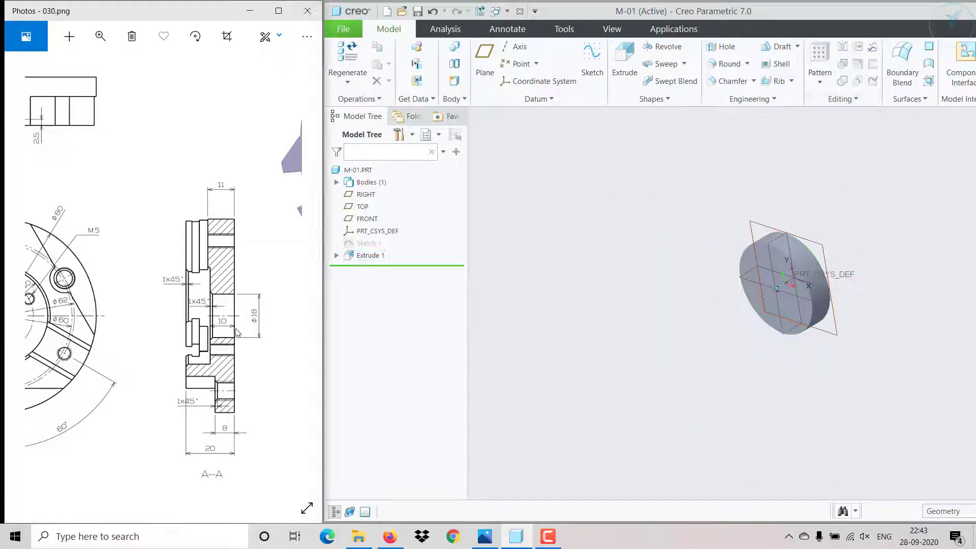
scroll(227, 338, "down", 4)
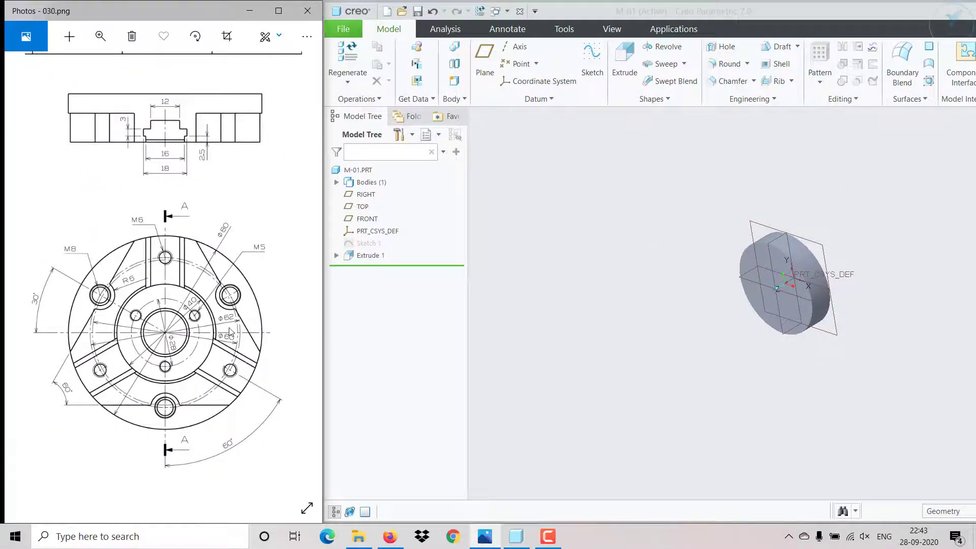
mouse_move(231, 333)
left_mouse_down()
mouse_move(99, 340)
mouse_move(205, 335)
mouse_move(80, 320)
left_mouse_up()
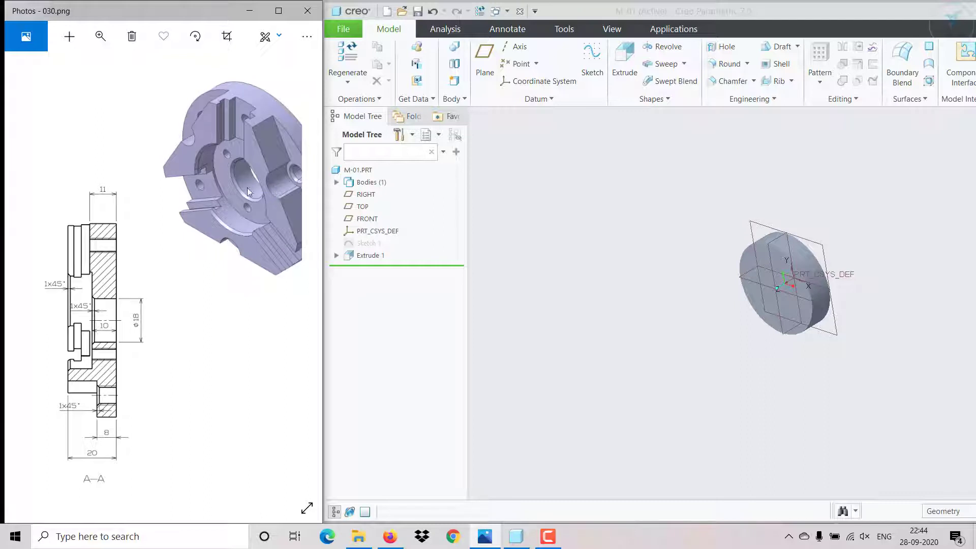
left_click_drag(141, 389, 153, 393)
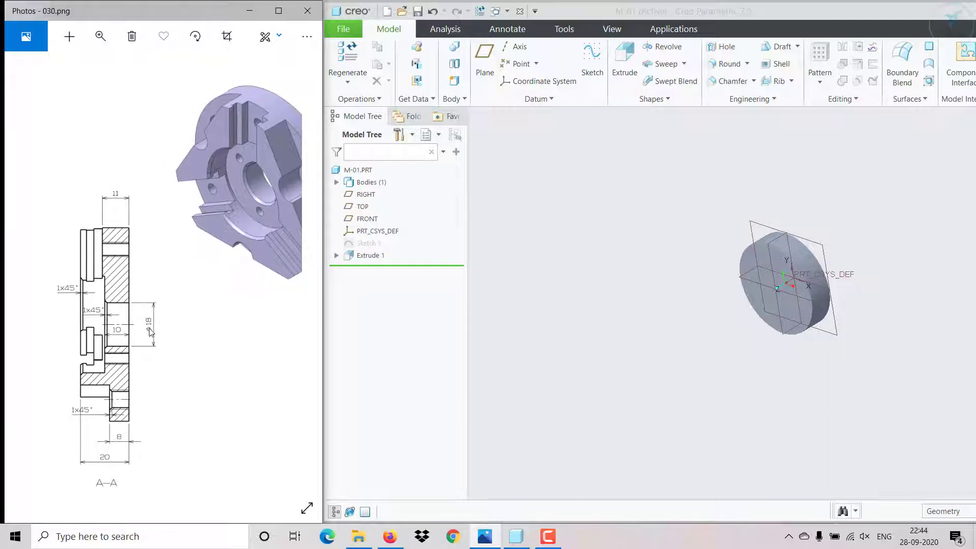
left_click(366, 248)
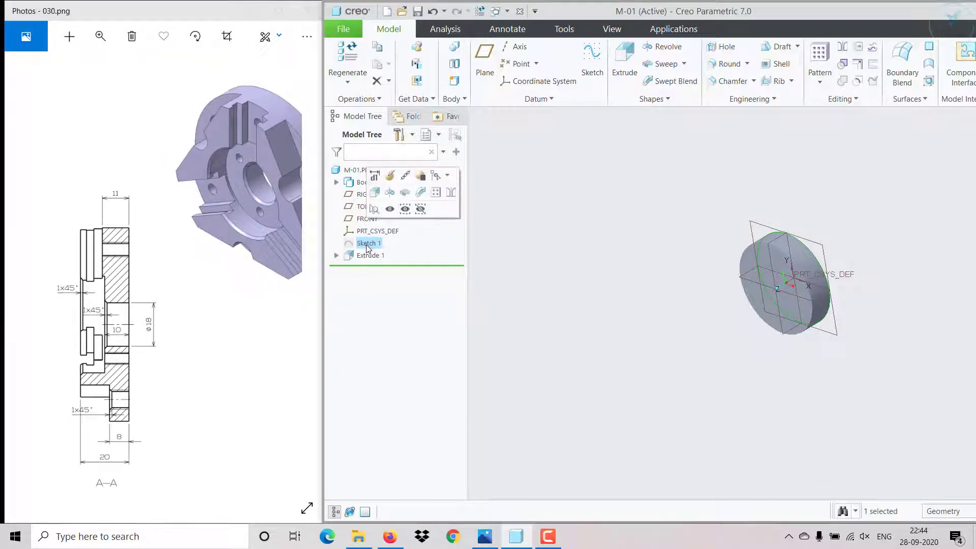
left_click(395, 175)
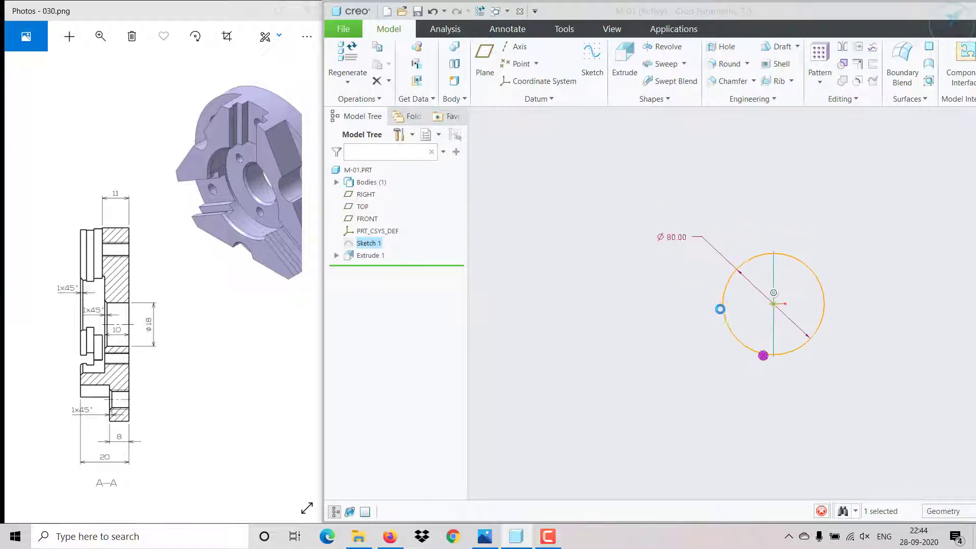
left_click(540, 80)
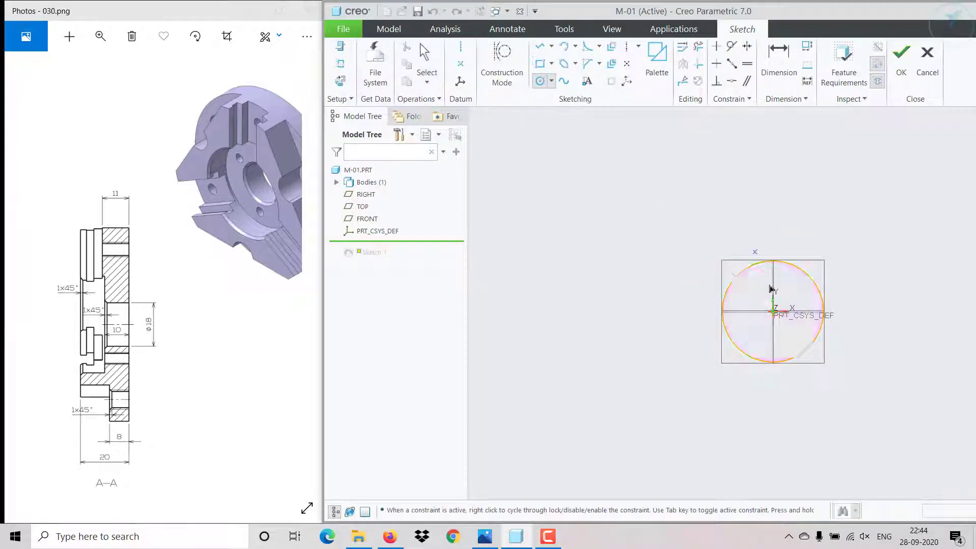
left_click(775, 311)
left_click(789, 298)
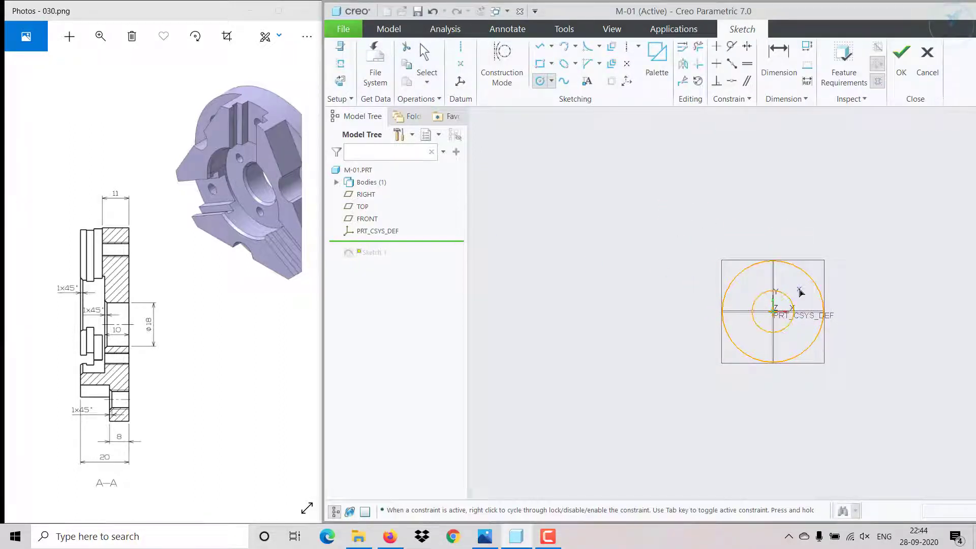
middle_click(799, 294)
scroll(796, 298, "up", 1)
Set the inner circle's diameter to 18 mm and finish editing the sketch
left_click(787, 300)
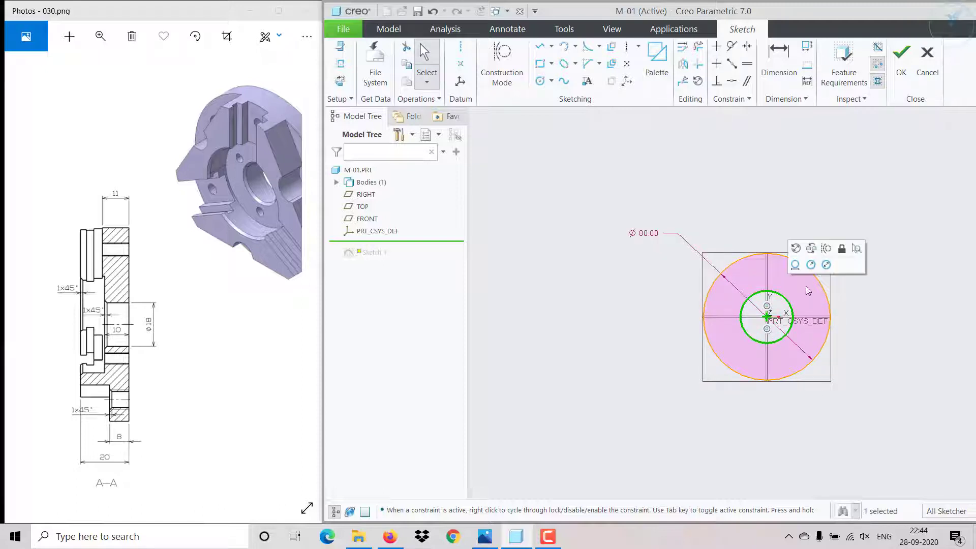
left_click(826, 268)
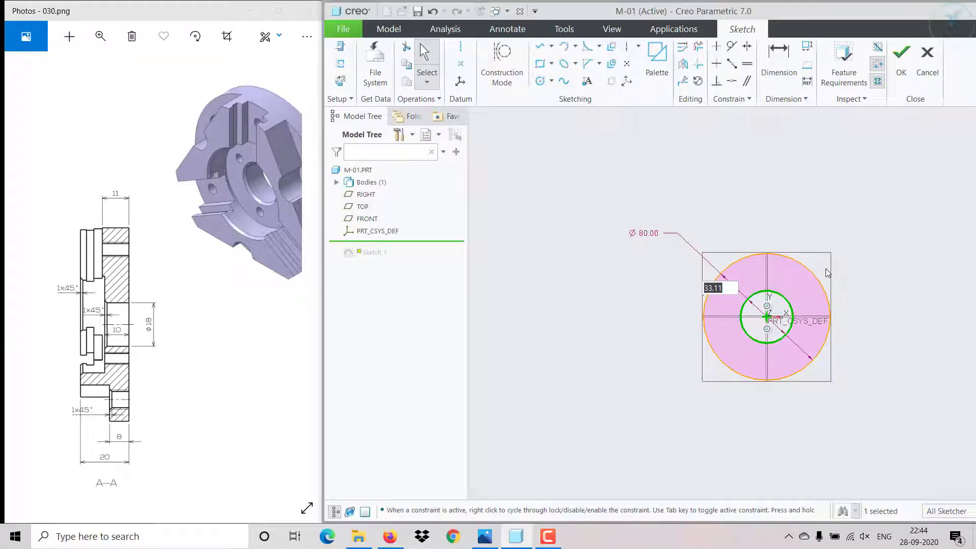
type("18")
key("Return")
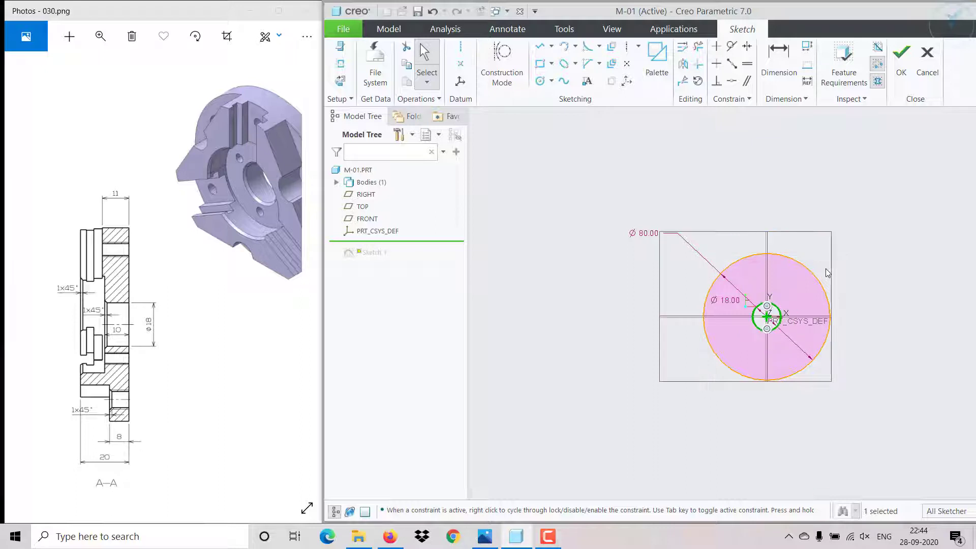
left_click(900, 54)
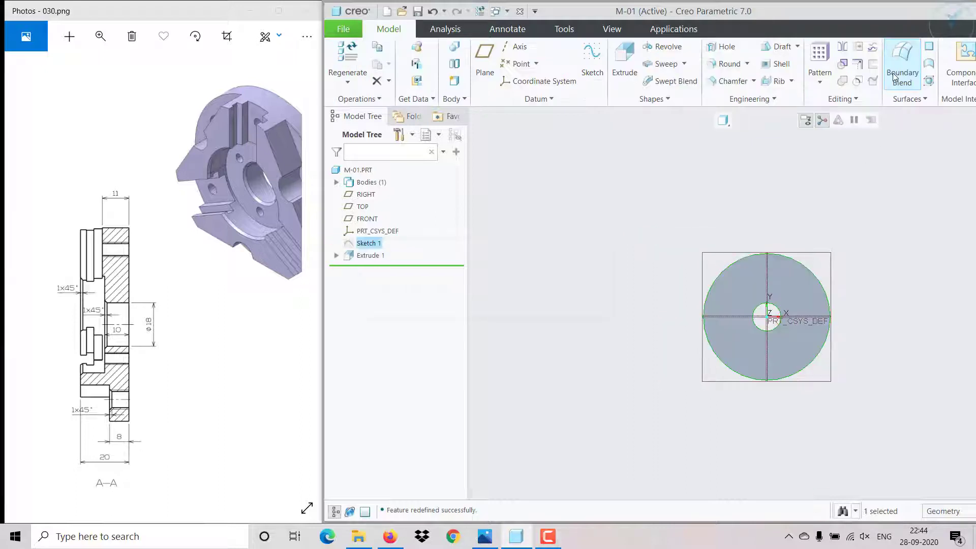
Compare the bored disc with the drawing's front view and section A-A to read the dimensions of the slot
left_click(867, 283)
scroll(781, 326, "down", 4)
mouse_move(781, 326)
middle_mouse_down()
mouse_move(741, 328)
mouse_move(715, 351)
mouse_move(736, 338)
mouse_move(728, 346)
middle_mouse_up()
scroll(728, 346, "down", 3)
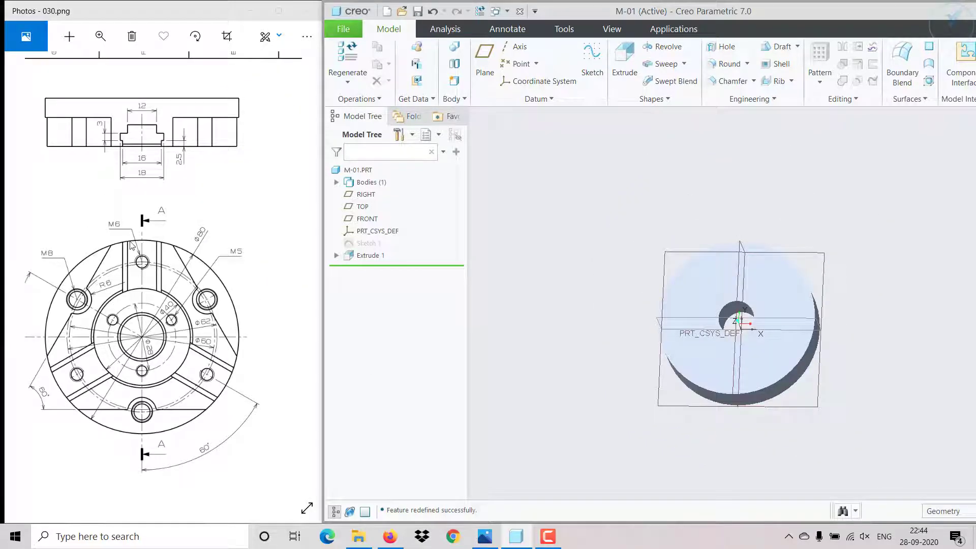
left_click_drag(197, 339, 34, 363)
left_click_drag(248, 329, 181, 372)
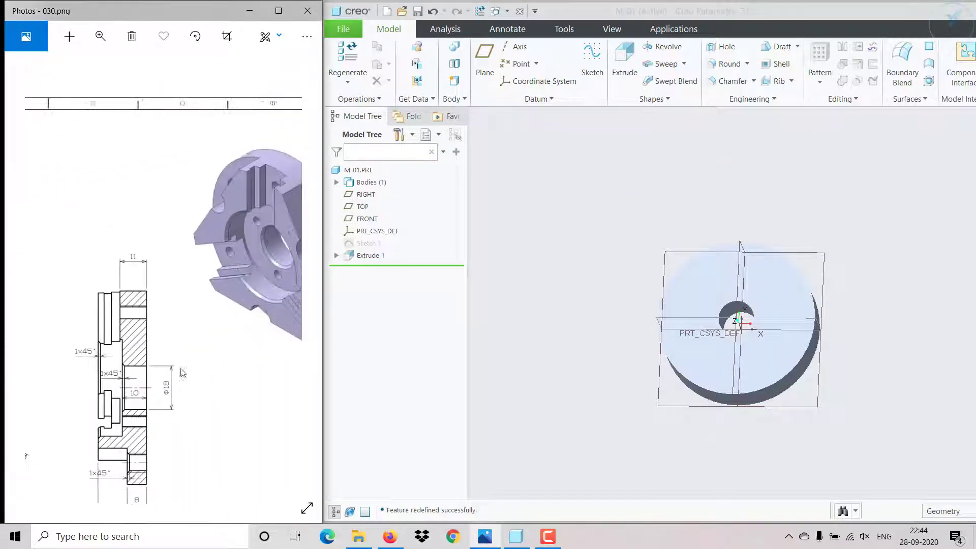
left_click_drag(141, 325, 304, 323)
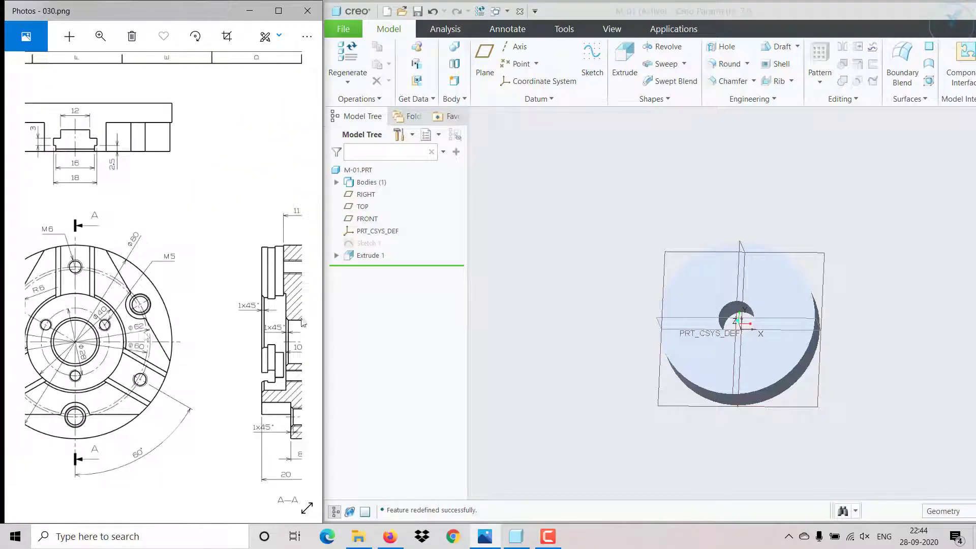
left_click_drag(114, 295, 146, 297)
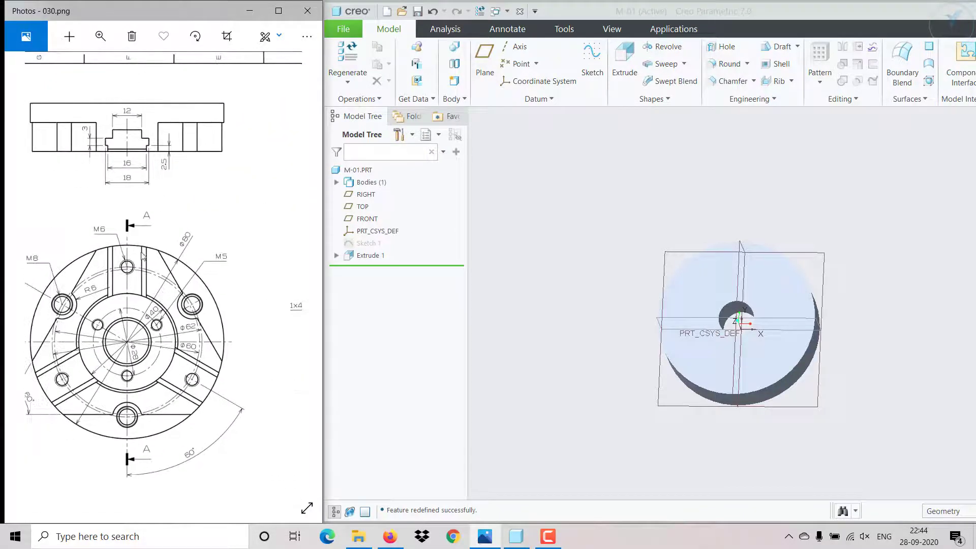
Start a sketch on the disc's front face and draw a circle about 28 mm in diameter centred on the bore
left_click(692, 288)
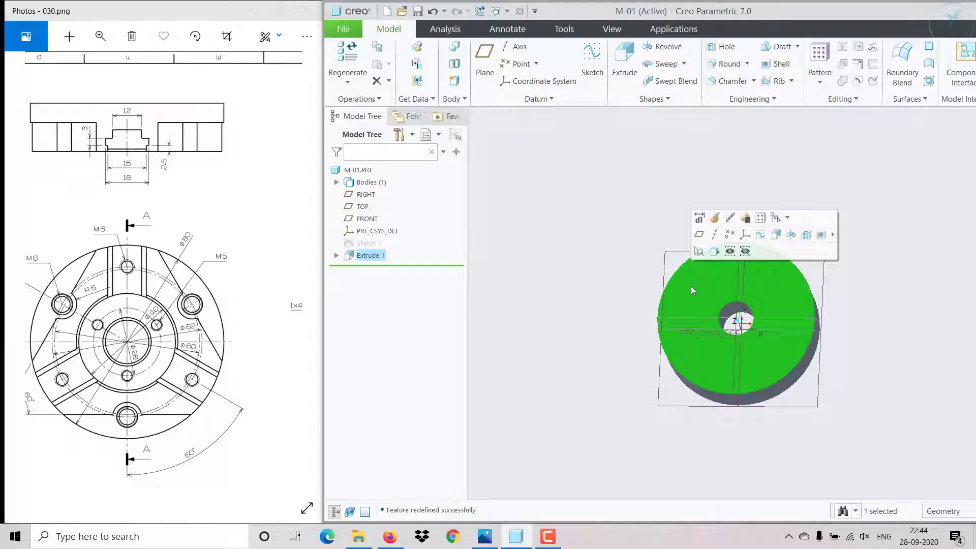
left_click(758, 234)
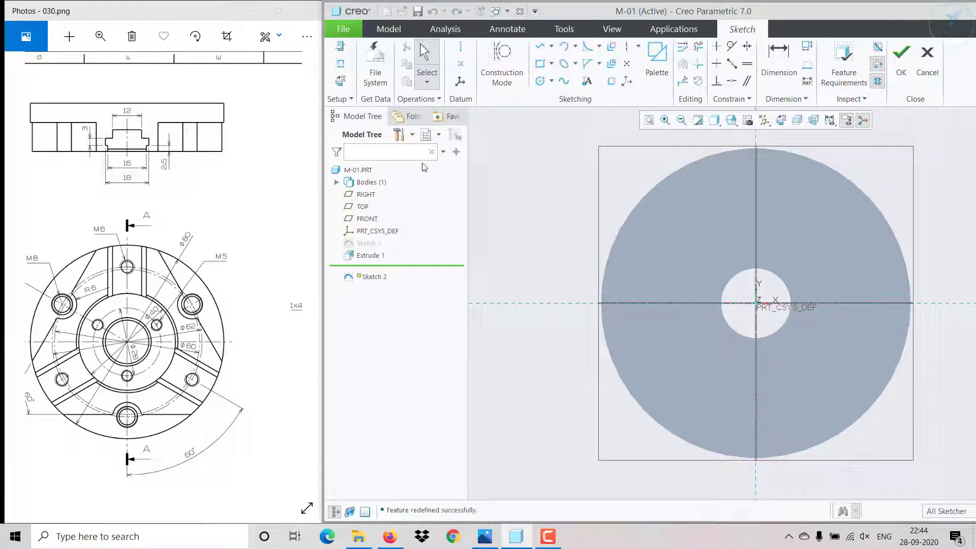
left_click(540, 81)
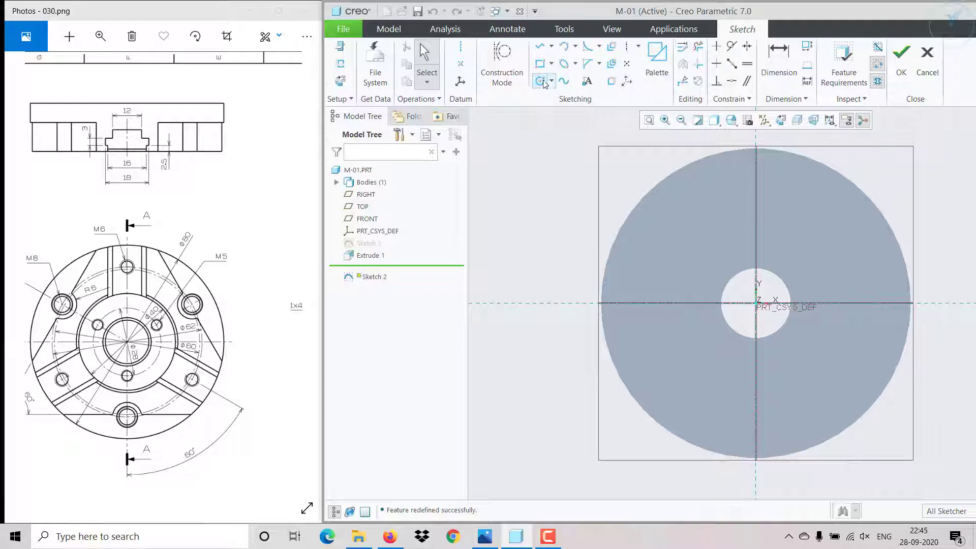
left_click(757, 303)
left_click(776, 254)
middle_click(780, 256)
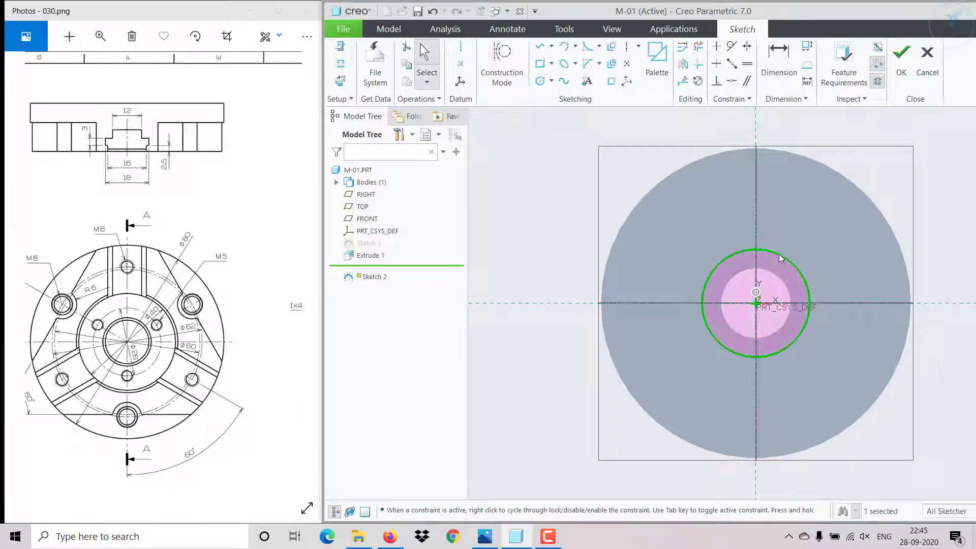
Set the sketched circle's diameter to 40 mm
left_click(788, 260)
left_click(847, 213)
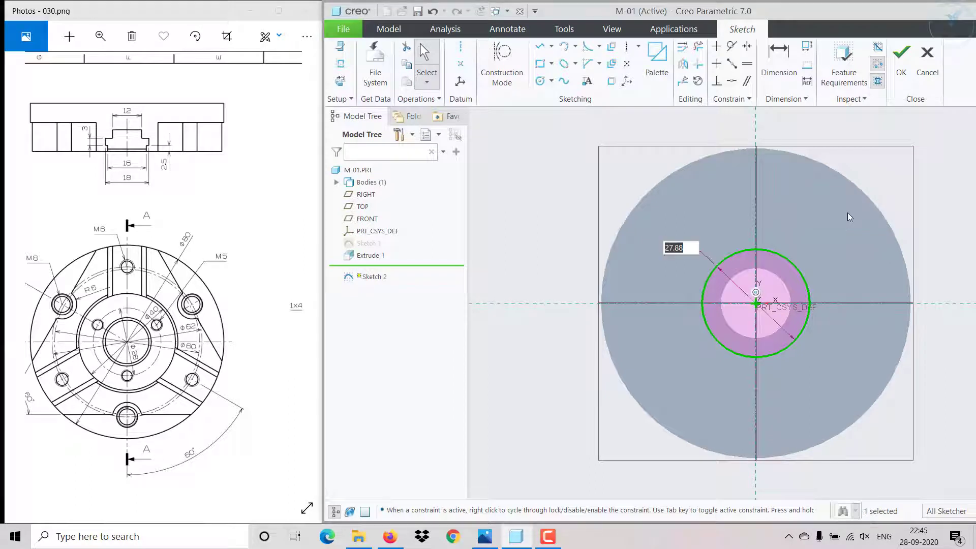
type("40")
key("Return")
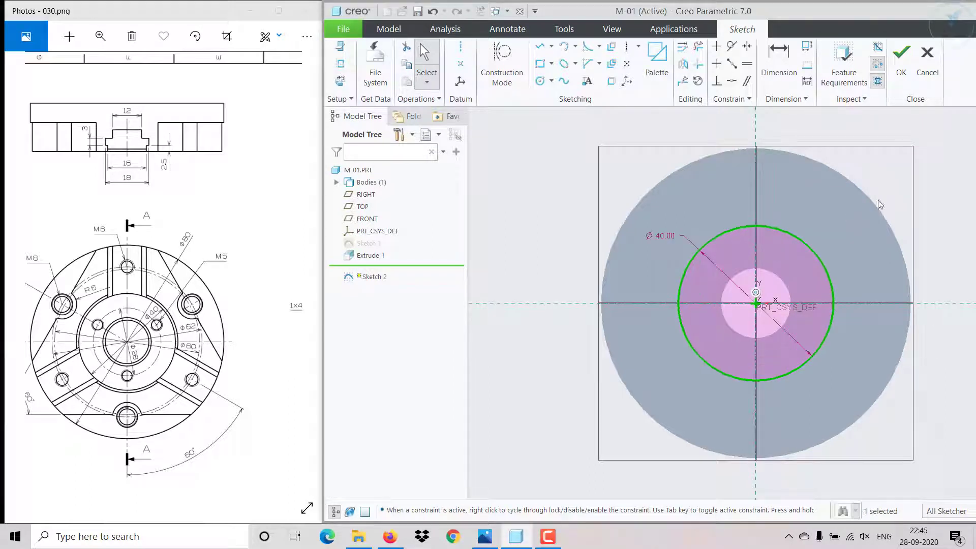
Draw a vertical line about 9 mm right of the vertical axis, from the disc's upper outer edge down to the 40 mm circle
left_click(540, 47)
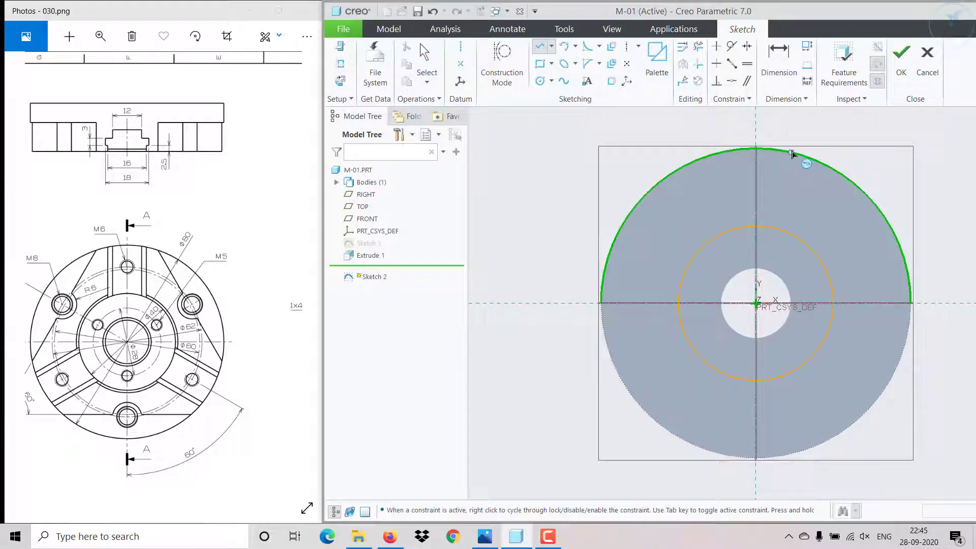
left_click(789, 154)
left_click(790, 235)
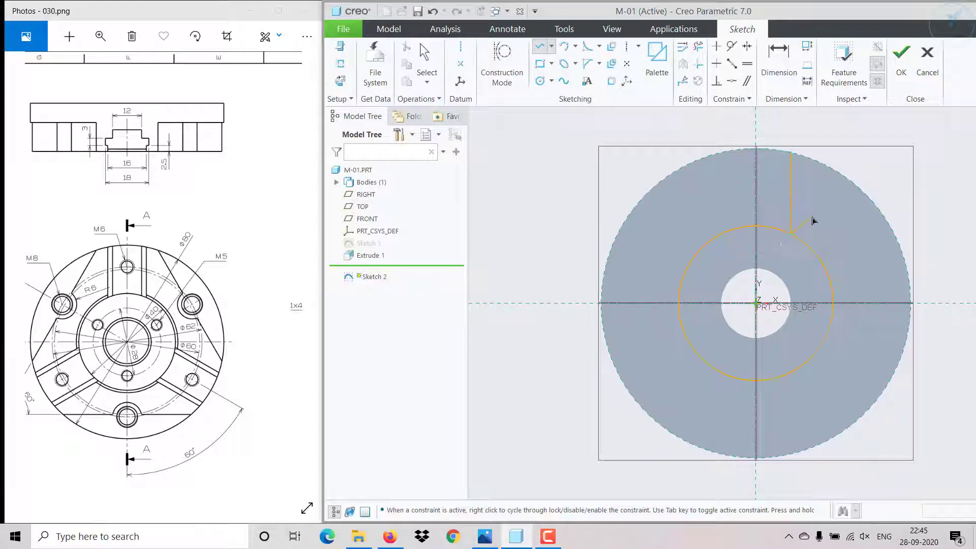
middle_click(813, 219)
middle_click(813, 218)
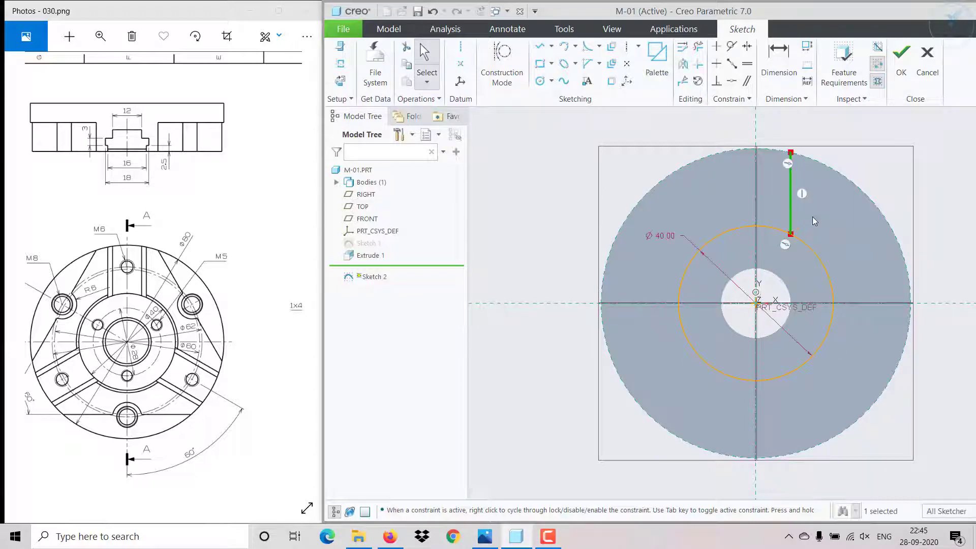
Mirror the vertical line about the vertical centreline to form the slot's other side
left_click(790, 184)
left_click(683, 63)
left_click(756, 173)
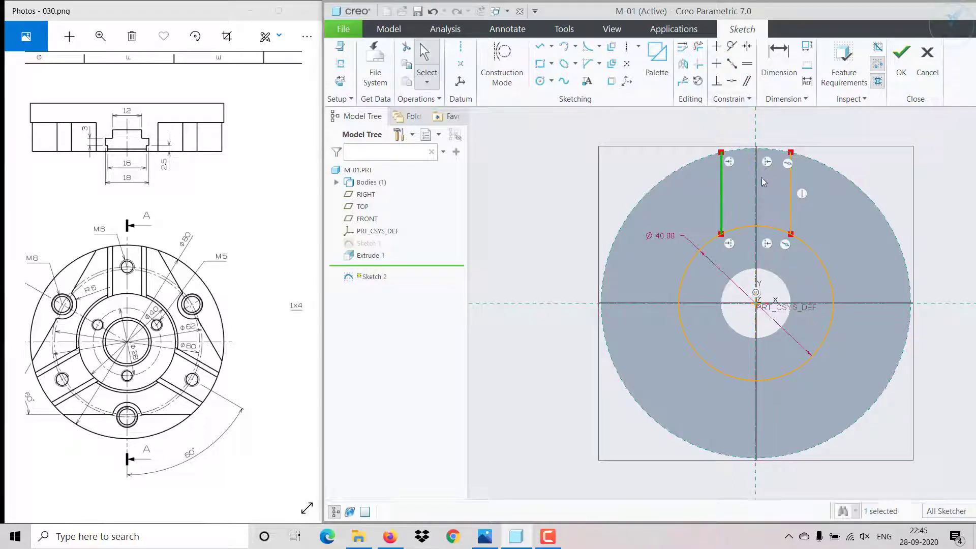
Dimension the distance between the two vertical slot lines and set it to 12 mm
left_click(779, 56)
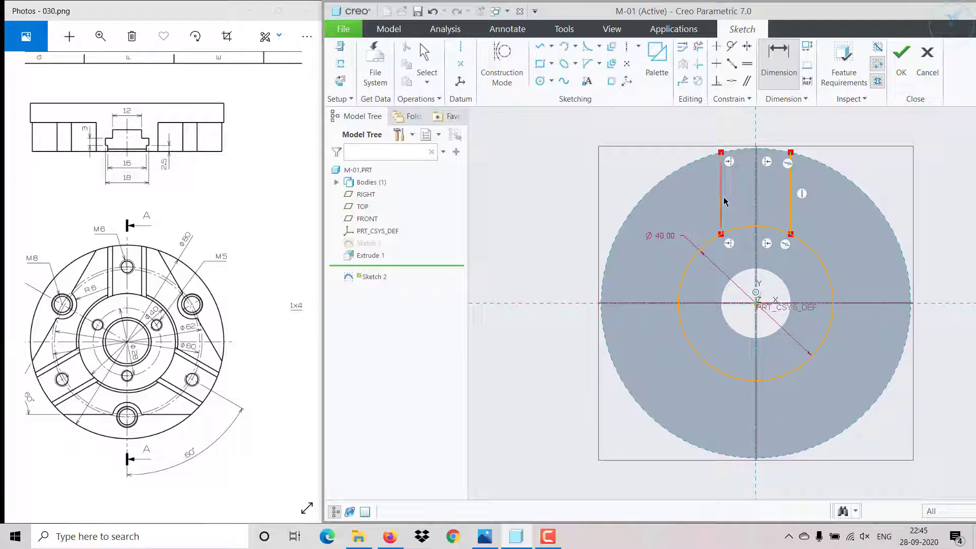
left_click(721, 203)
left_click(790, 214)
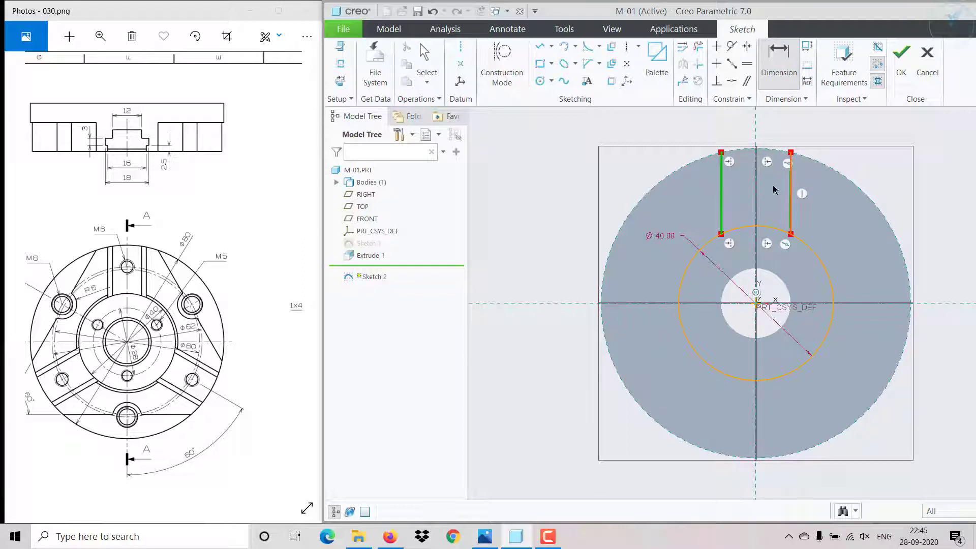
middle_click(742, 134)
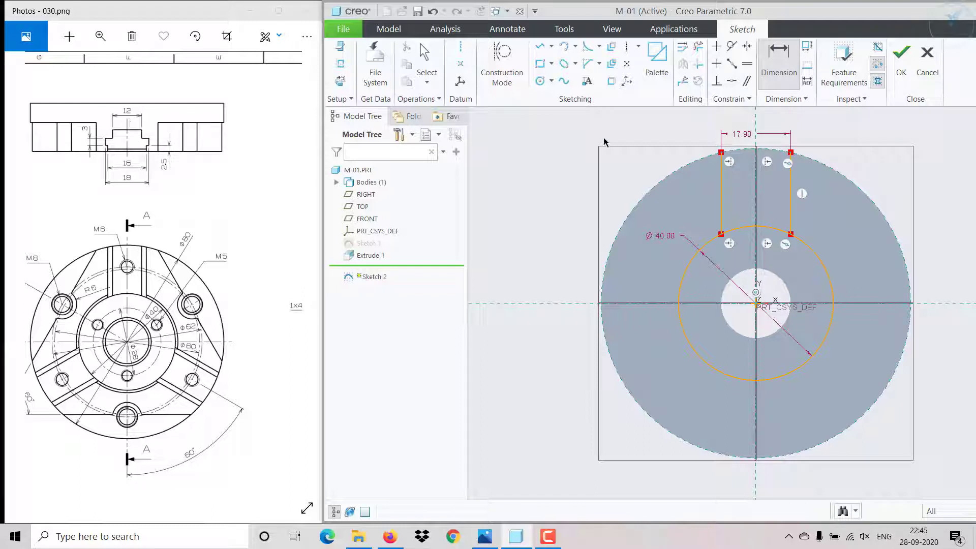
double_click(739, 136)
type("12")
key("Return")
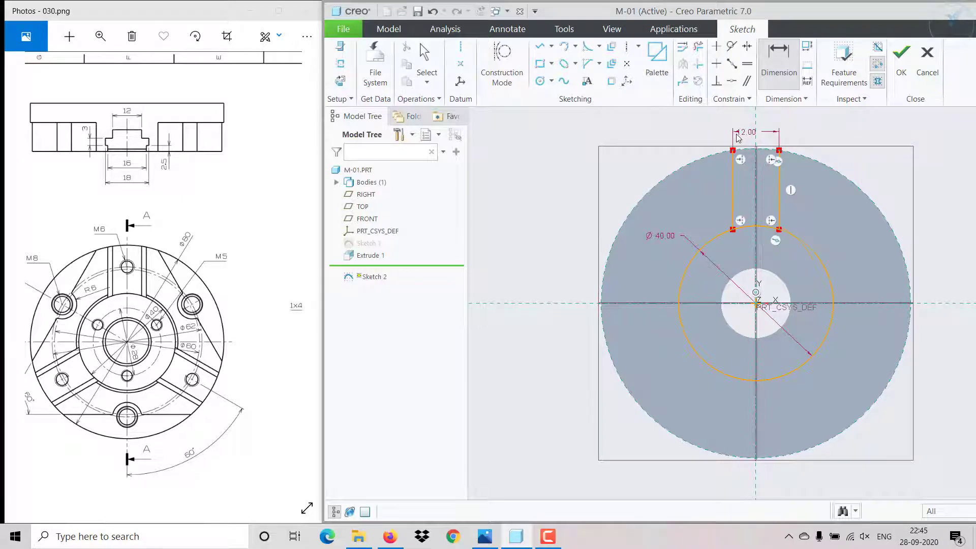
middle_click(752, 160)
Project the disc's upper outer edge into the sketch as a single edge to close the slot's outer end
scroll(785, 155, "down", 3)
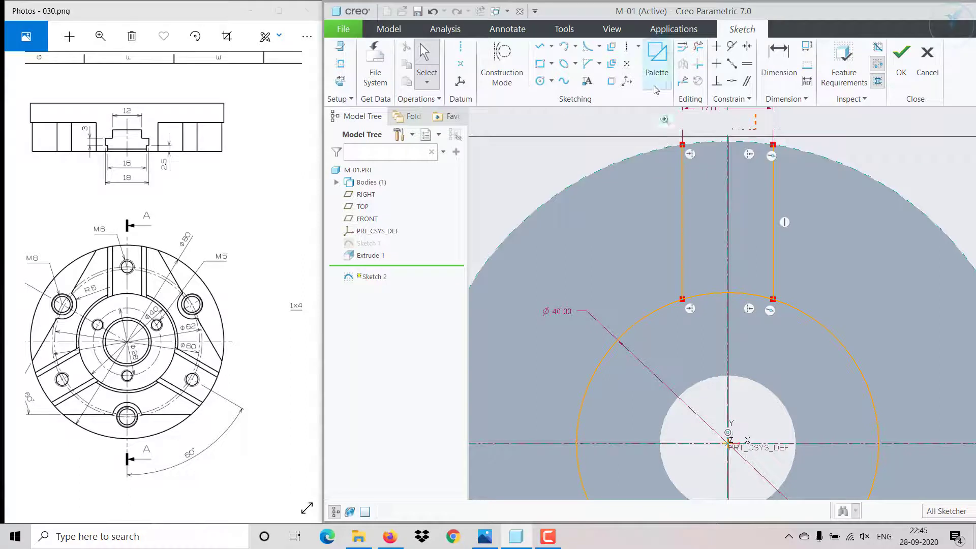
left_click(613, 85)
left_click(658, 154)
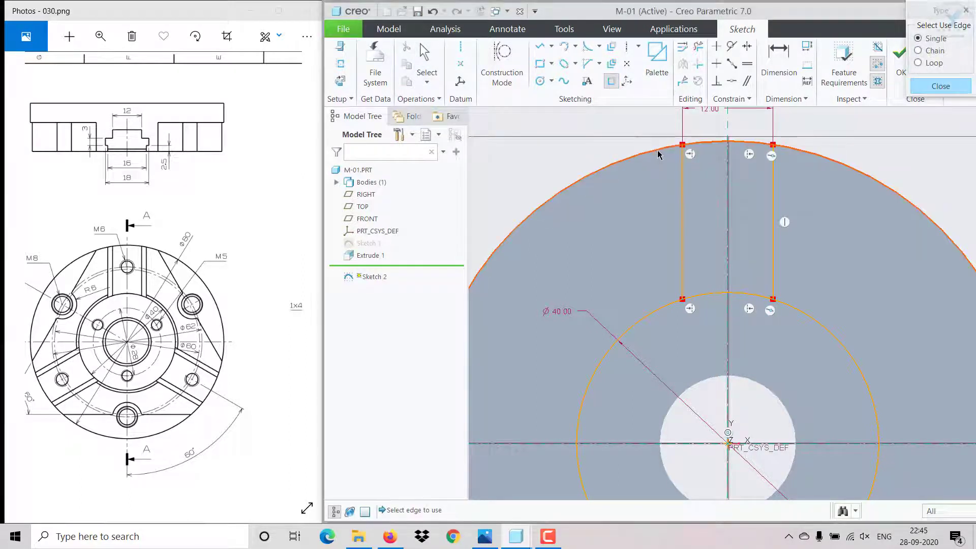
left_click(940, 86)
scroll(900, 183, "up", 3)
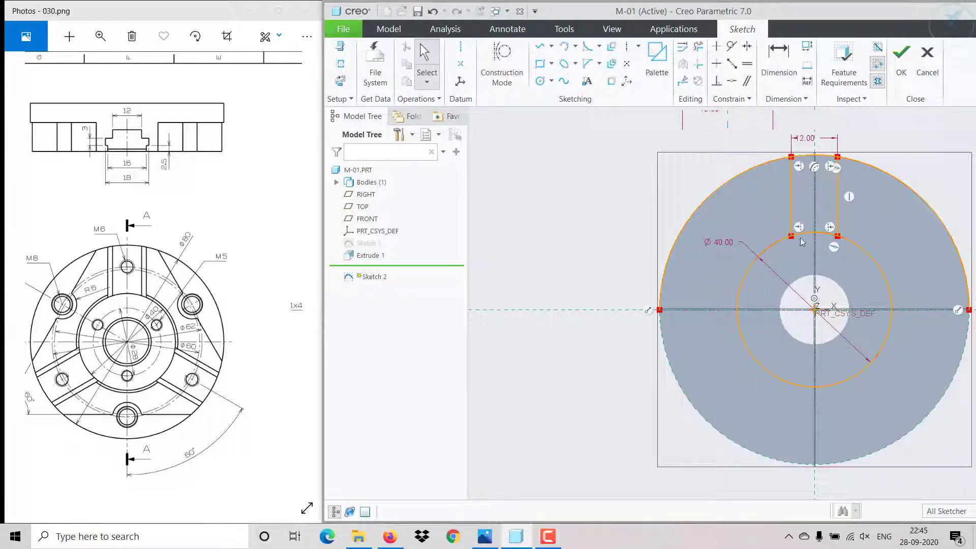
Trim the outer arc and the 40 mm circle outside the slot lines, leaving only the closed slot profile, and finish the sketch
left_click(698, 47)
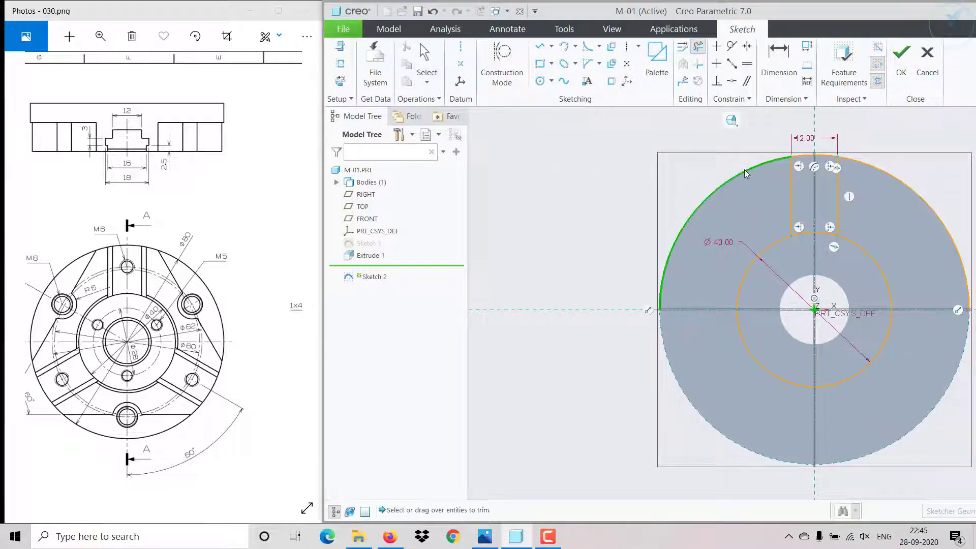
left_click(745, 170)
left_click(885, 176)
left_click(850, 242)
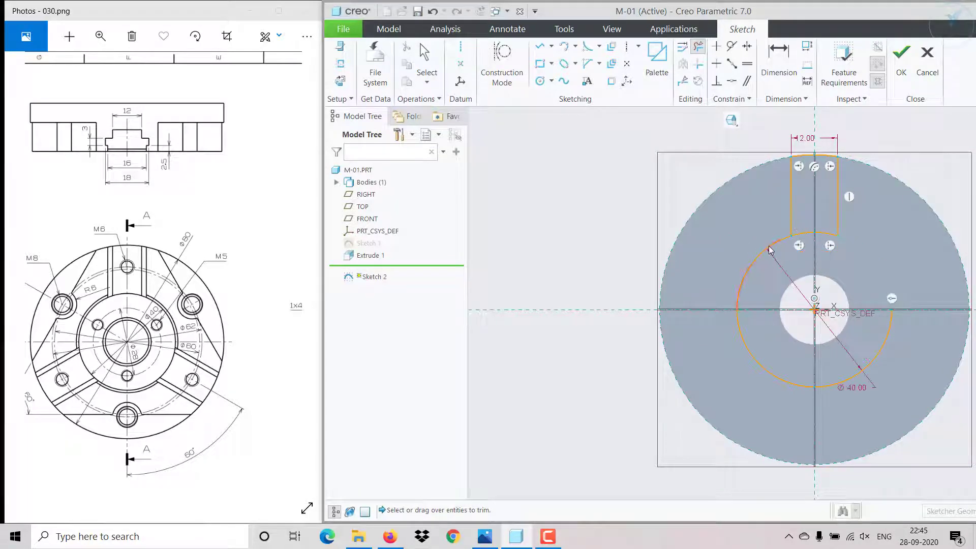
left_click(770, 249)
left_click(750, 356)
left_click(847, 380)
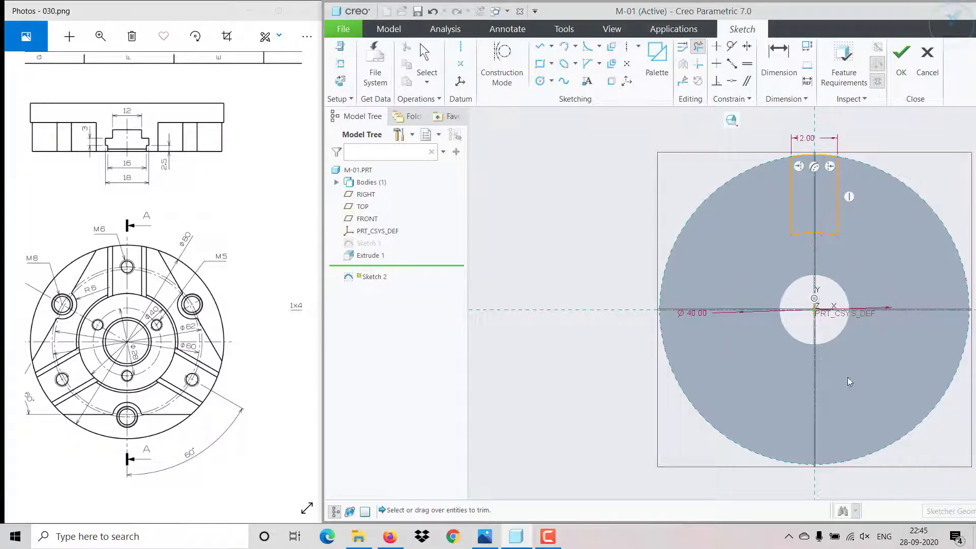
scroll(849, 379, "up", 2)
scroll(864, 277, "down", 2)
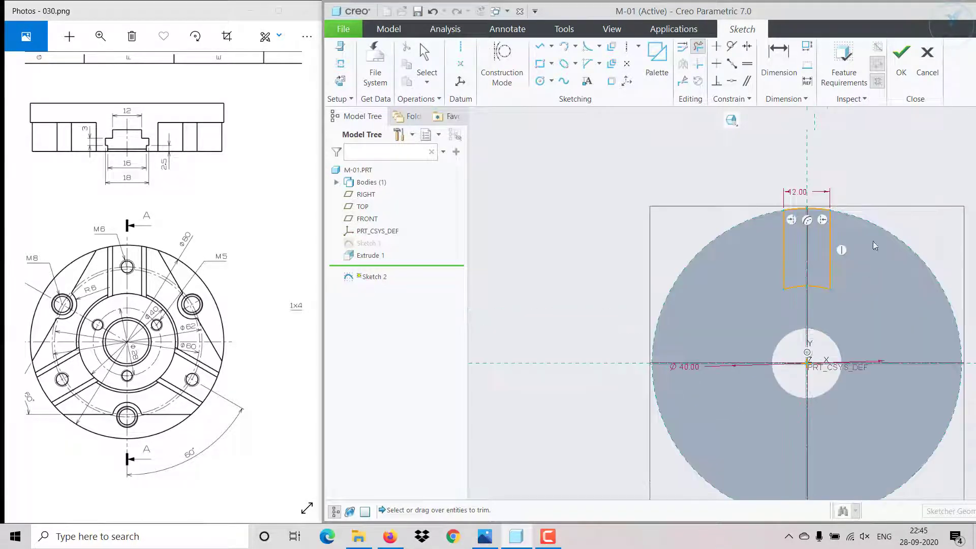
left_click(902, 83)
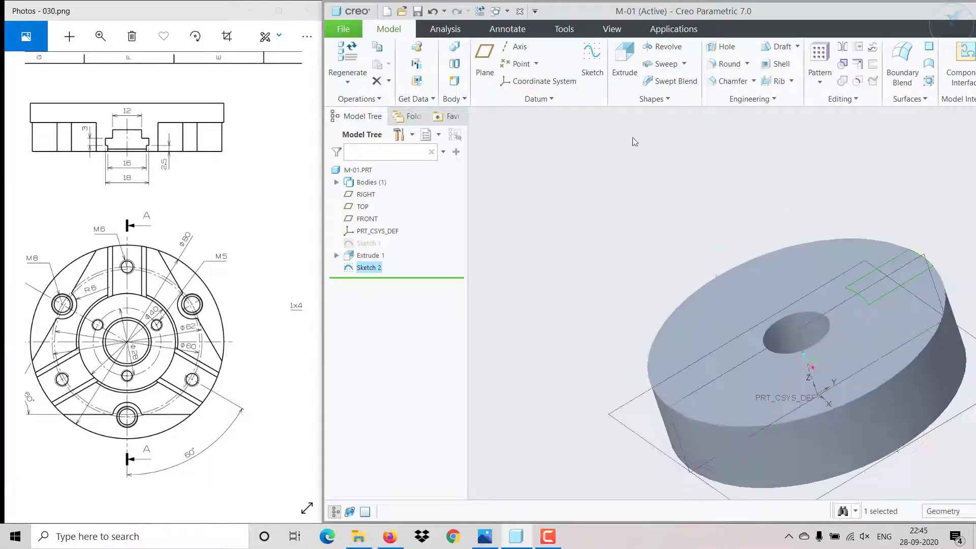
Extrude the slot sketch into the disc as a material-removing cut 9 mm deep, based on section A-A
left_click(625, 56)
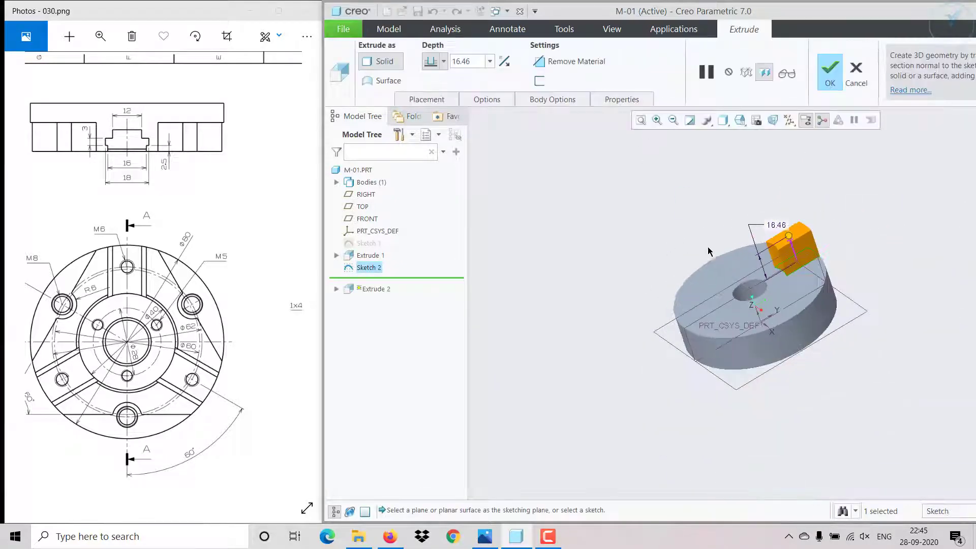
left_click(580, 62)
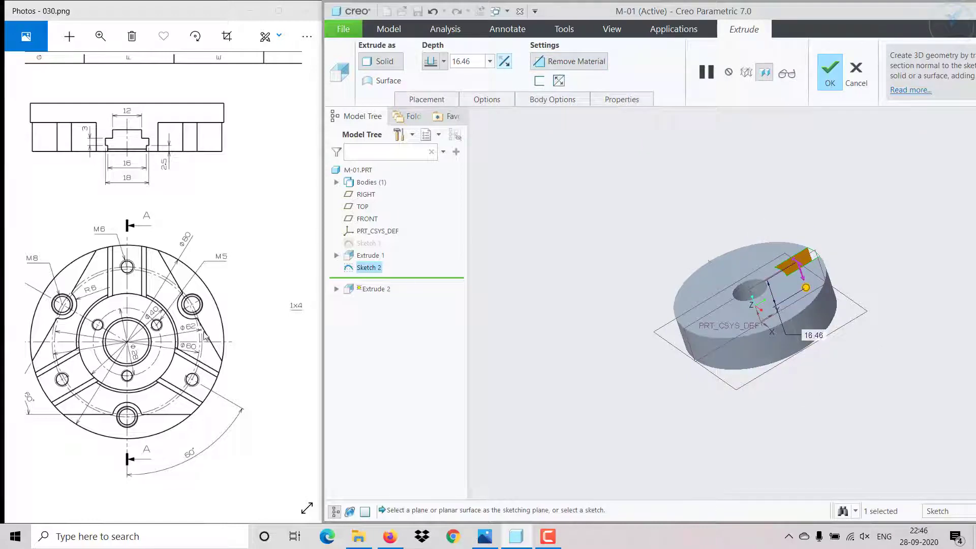
left_click_drag(221, 354, 97, 348)
mouse_move(158, 341)
left_mouse_down()
mouse_move(258, 350)
mouse_move(161, 372)
left_mouse_up()
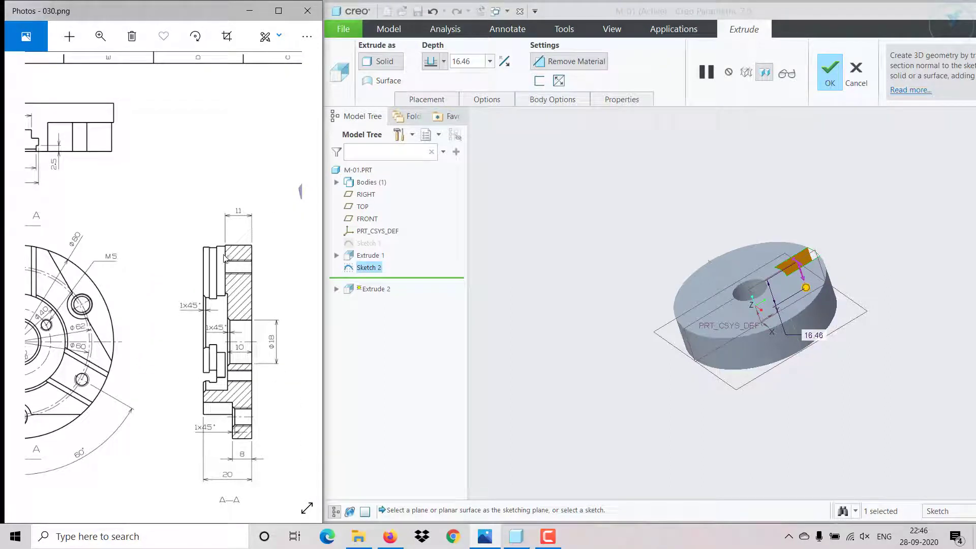
double_click(473, 61)
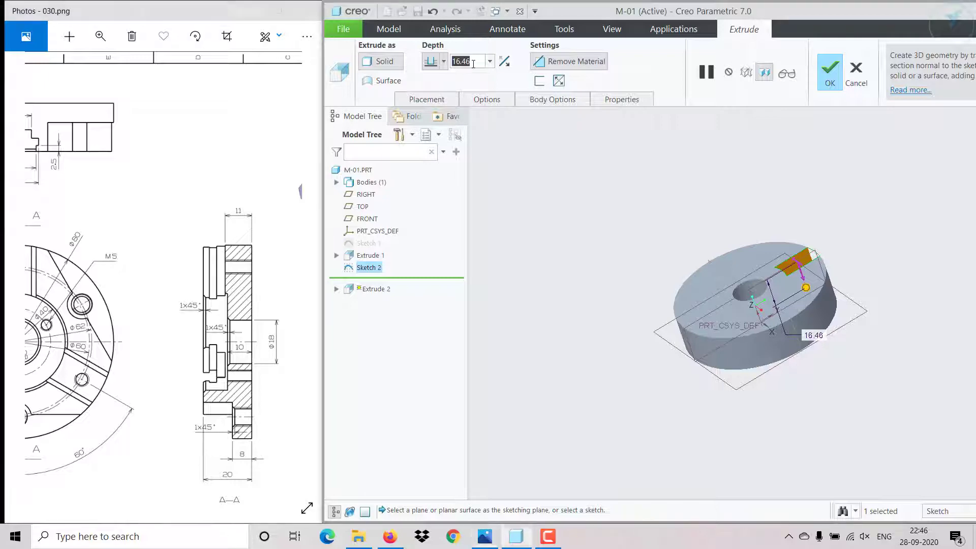
type("9")
key("Return")
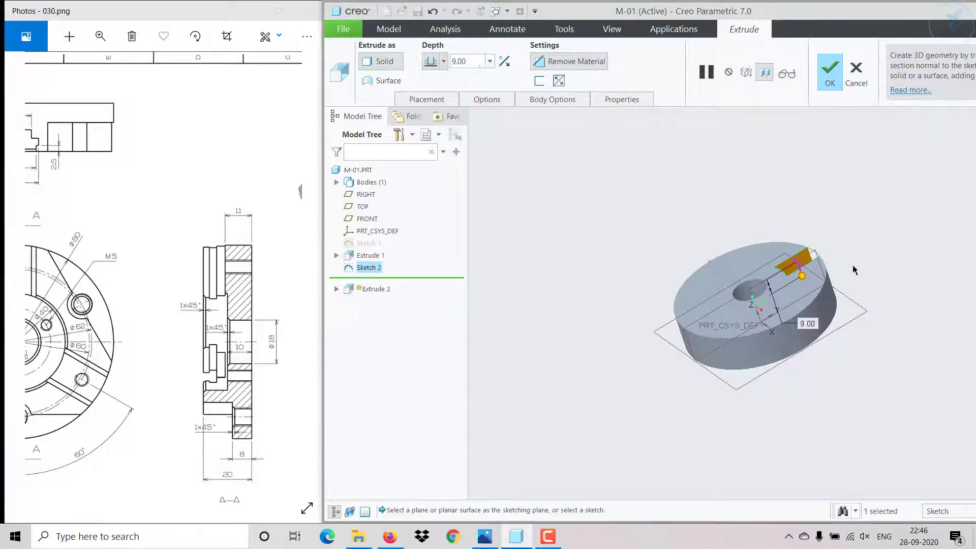
left_click(830, 71)
Start a standard tapped hole on the slot's floor with thread type ISO and screw size M6x1
mouse_move(711, 229)
middle_mouse_down()
mouse_move(648, 186)
mouse_move(633, 155)
mouse_move(644, 176)
middle_mouse_up()
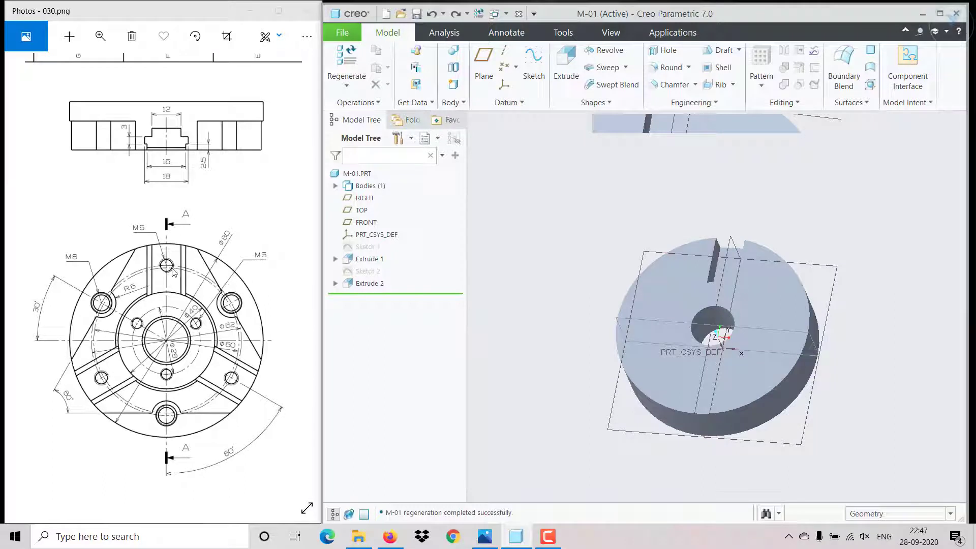
scroll(742, 284, "up", 3)
left_click(743, 284)
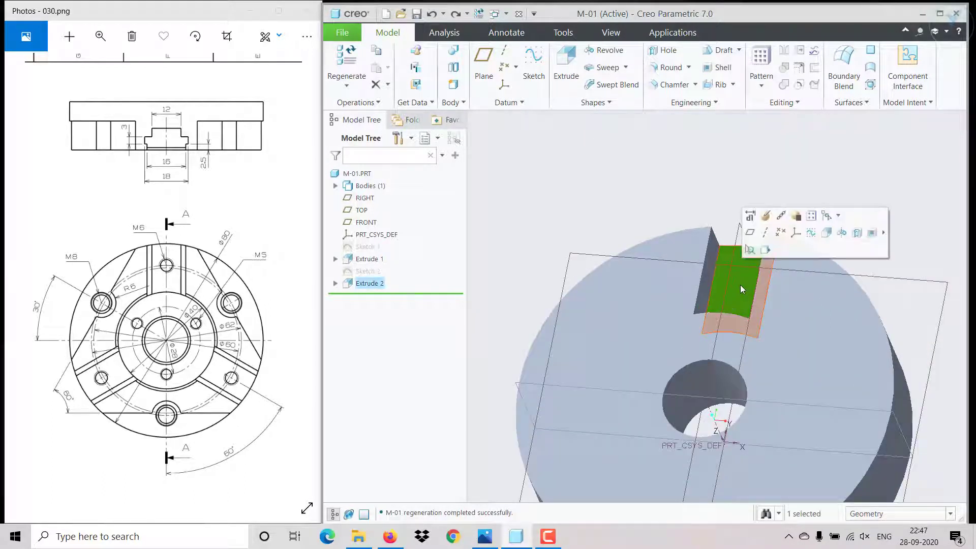
middle_click_drag(740, 285, 734, 310)
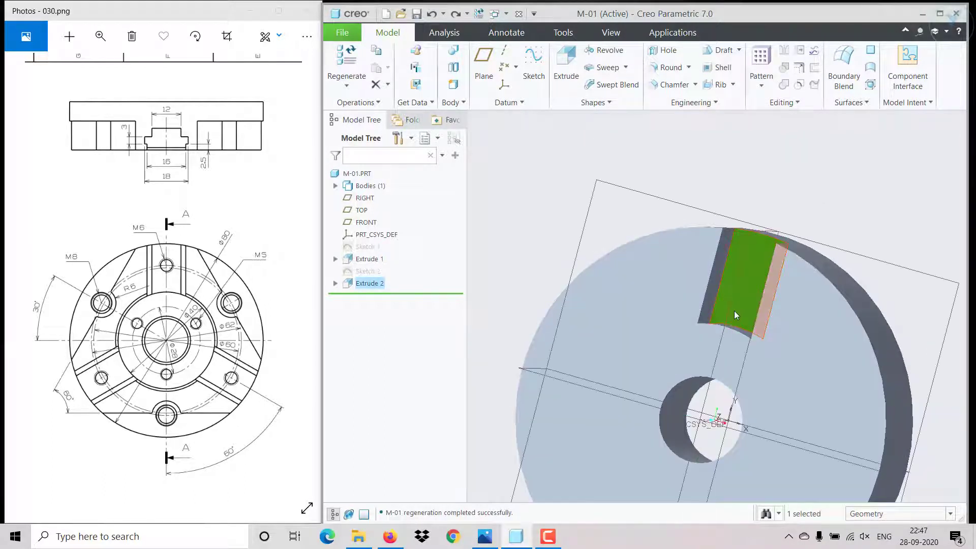
left_click(651, 53)
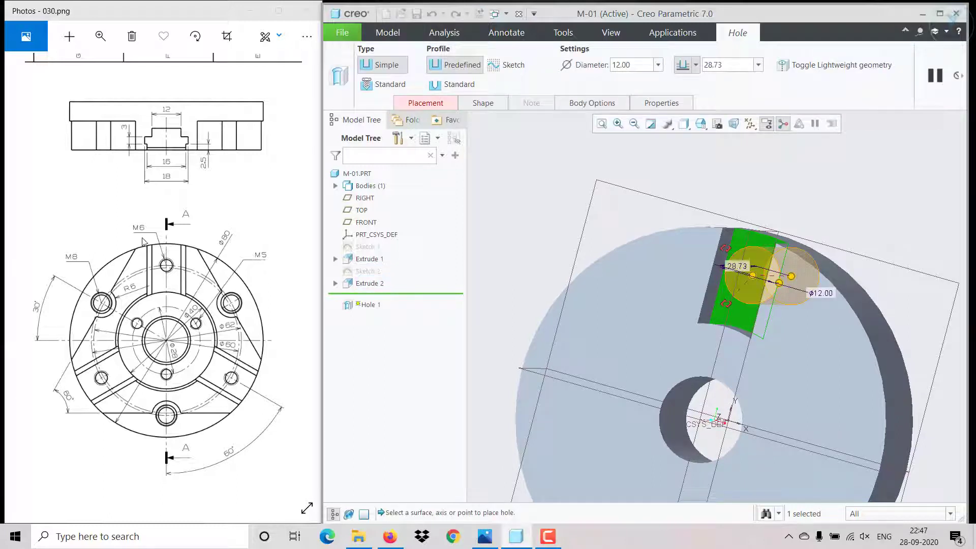
left_click(387, 84)
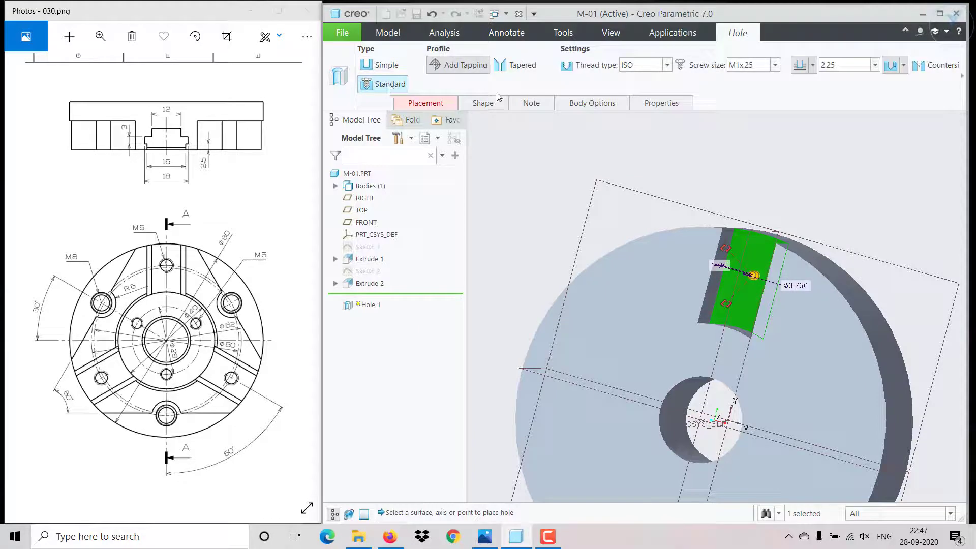
left_click(776, 65)
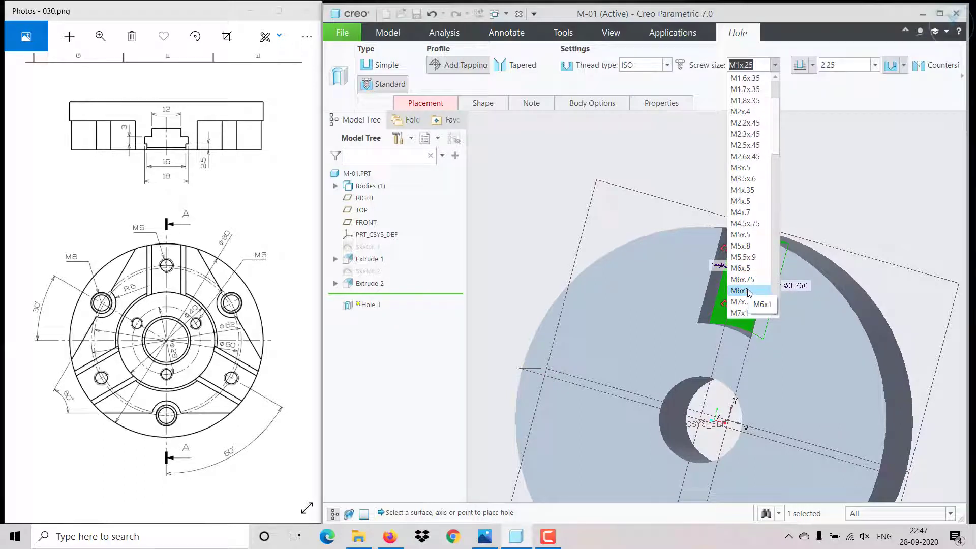
left_click(748, 294)
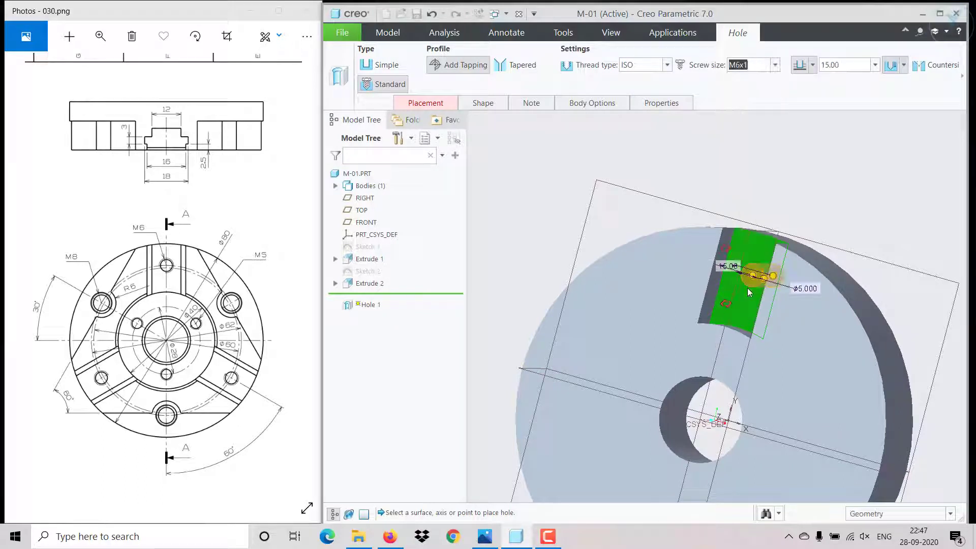
Set the M6x1 hole's depth option to drill through all surfaces
left_click(812, 65)
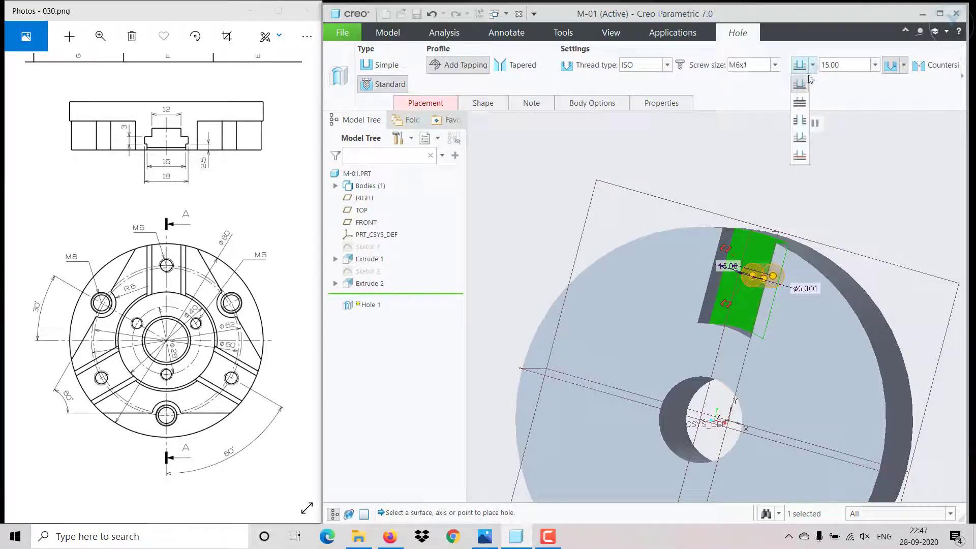
left_click(799, 122)
mouse_move(714, 175)
middle_mouse_down()
mouse_move(679, 159)
mouse_move(705, 161)
middle_mouse_up()
key("ctrl+d")
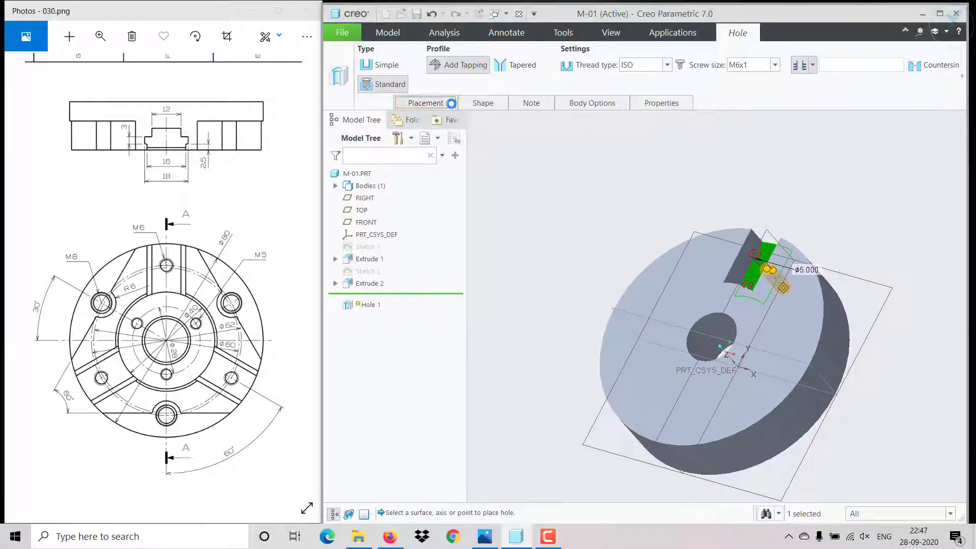
Place the hole with the Diameter placement type, referencing the central bore's axis and the RIGHT plane, and complete it
left_click(425, 102)
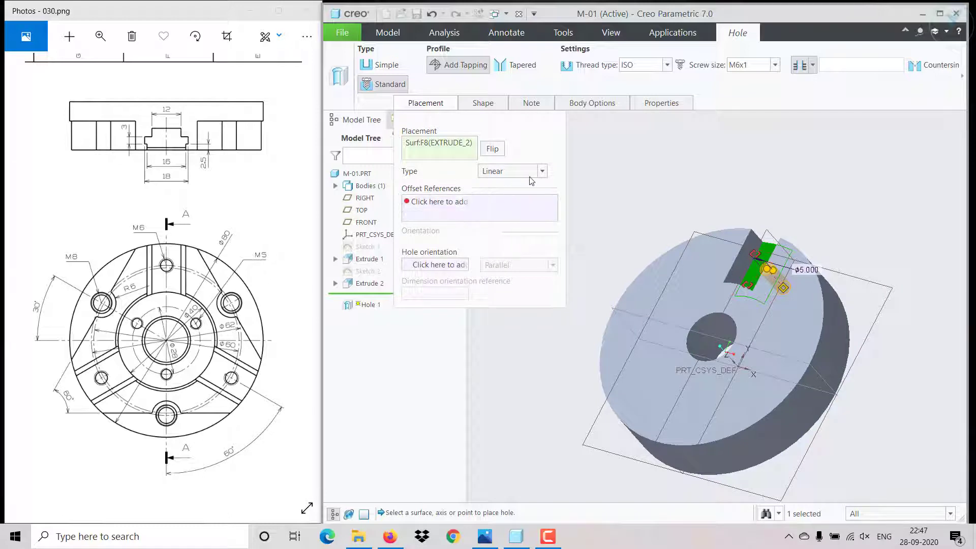
left_click(542, 171)
left_click(509, 195)
left_click(439, 205)
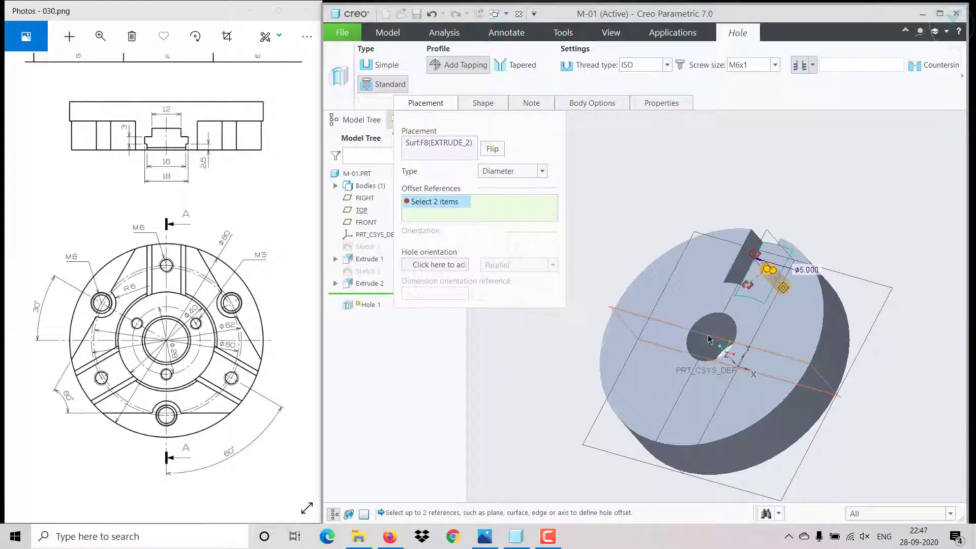
mouse_move(721, 344)
middle_mouse_down()
mouse_move(714, 350)
mouse_move(726, 358)
middle_mouse_up()
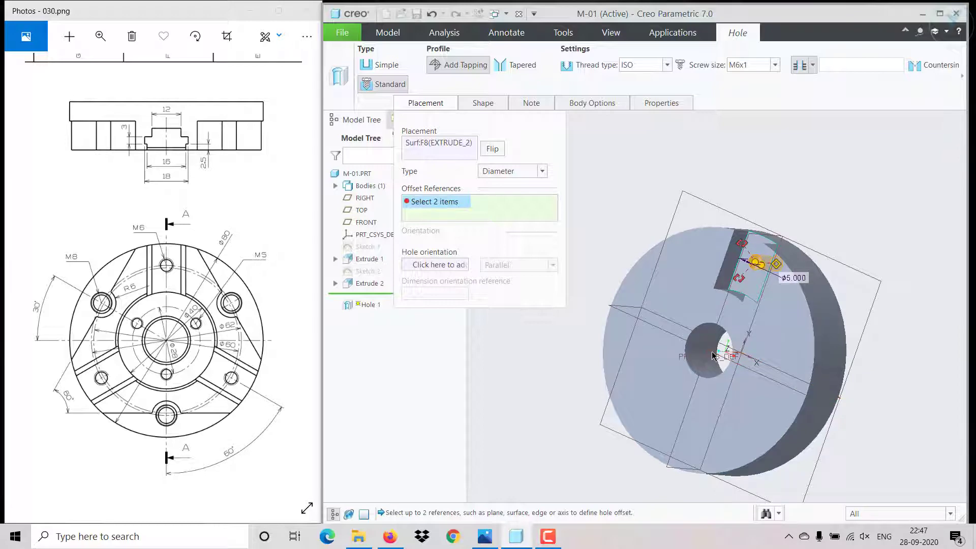
scroll(713, 356, "down", 3)
left_click(714, 352)
scroll(714, 351, "up", 3)
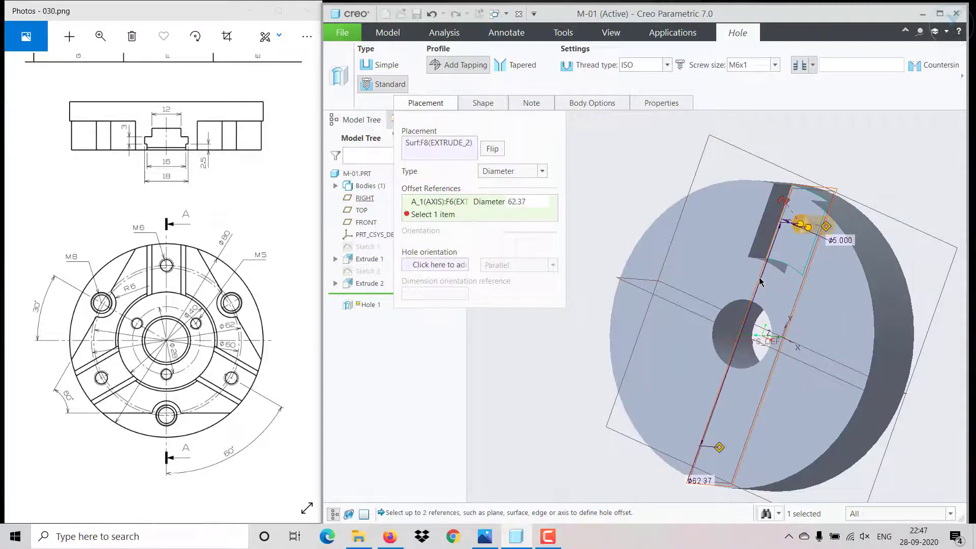
left_click(761, 281, "ctrl")
middle_click_drag(738, 341, 773, 316)
middle_click(773, 316)
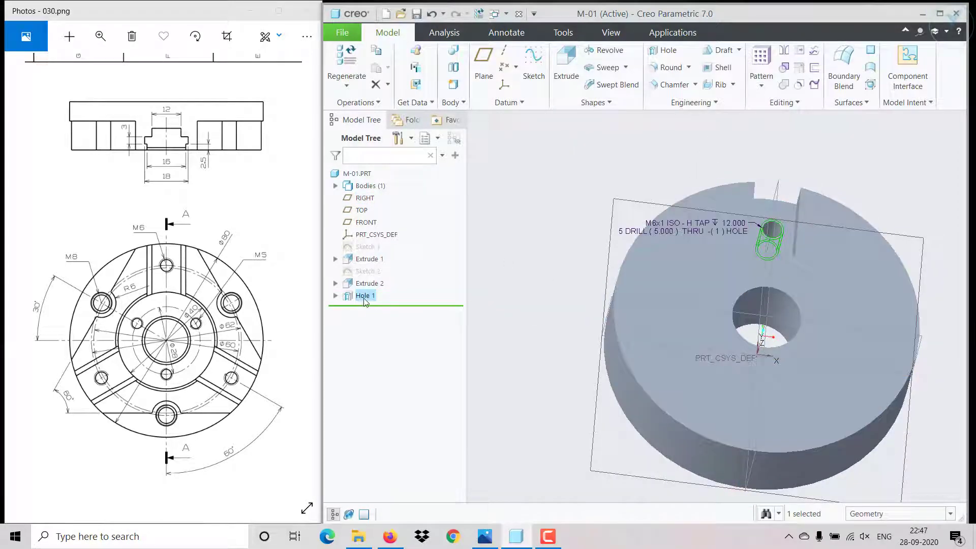
Redefine the M6x1 hole's placement with a diameter of 62 mm and an angle of 0° from the RIGHT plane
right_click(364, 300)
left_click(387, 243)
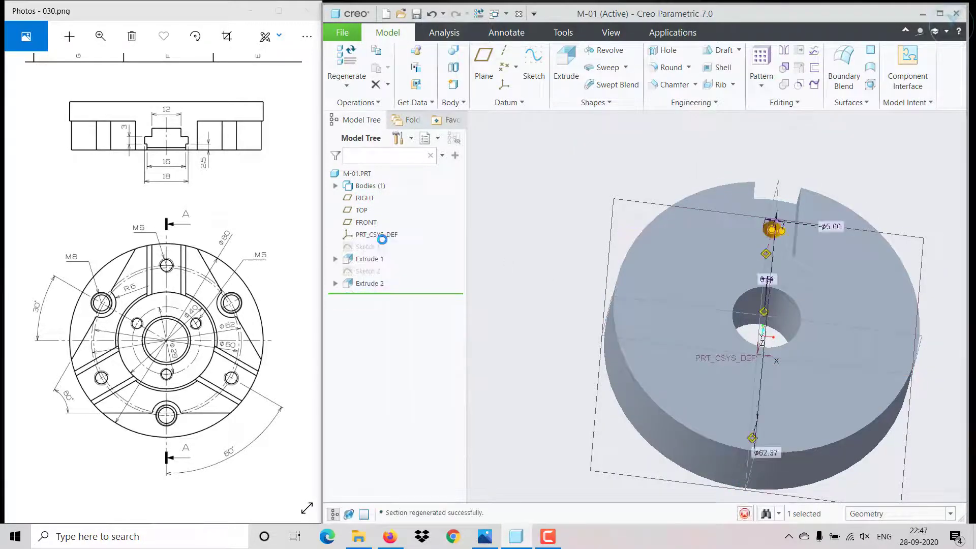
left_click(425, 102)
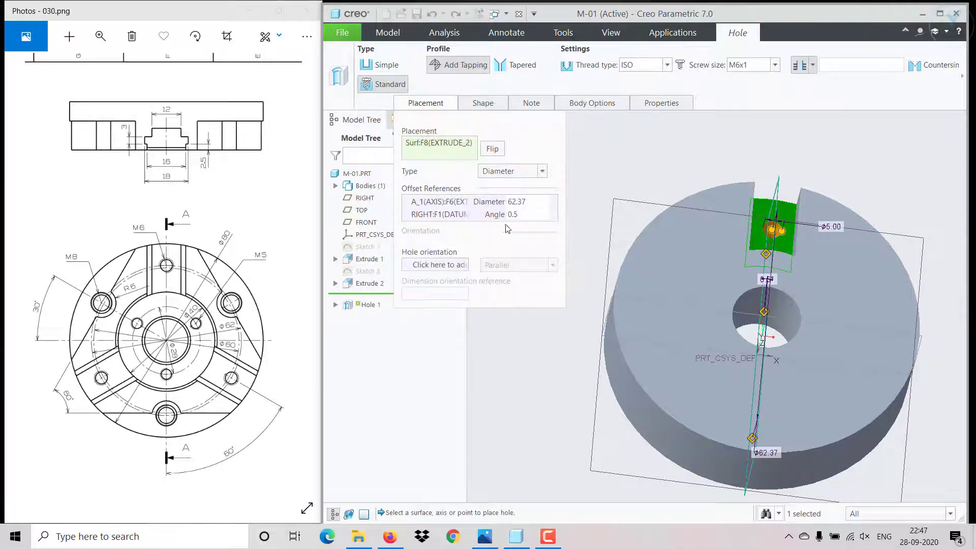
left_click(533, 202)
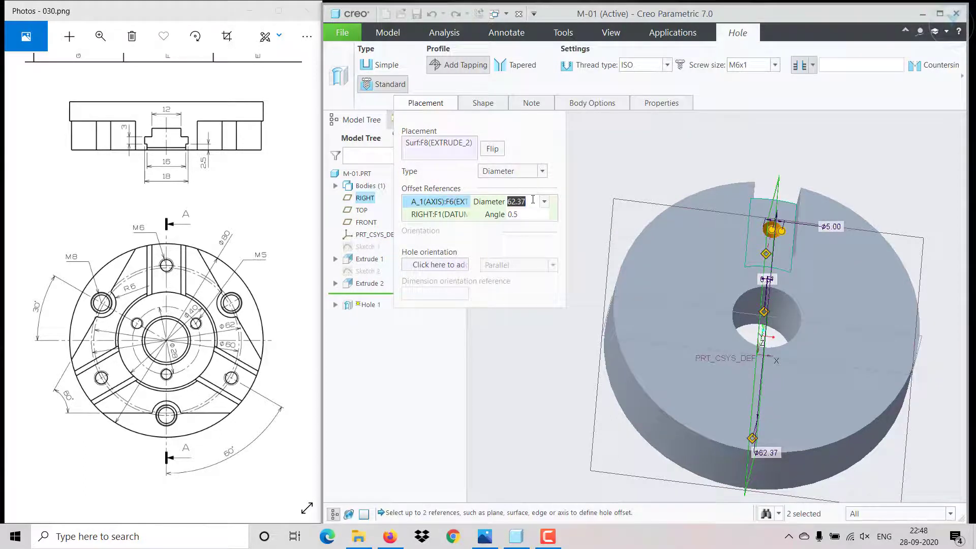
type("62")
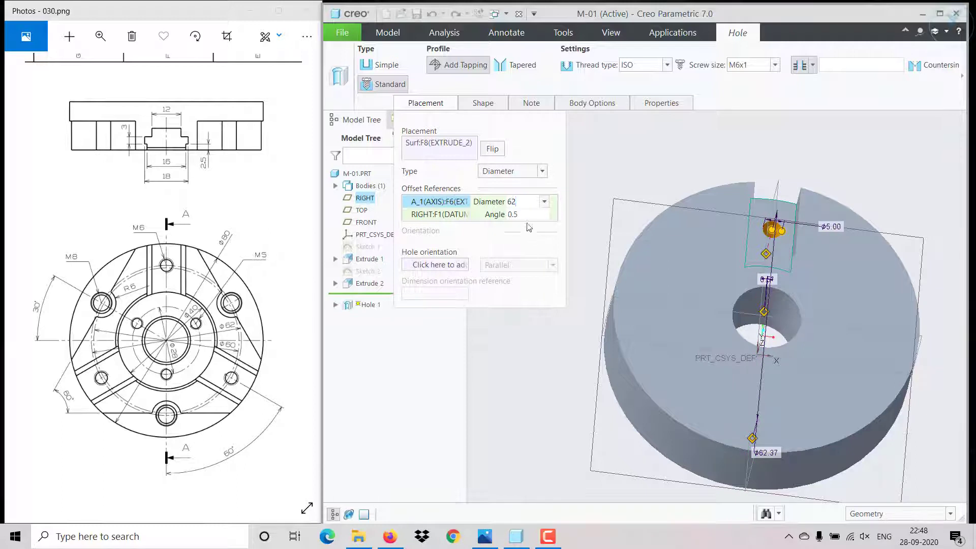
left_click(525, 214)
type("0")
key("Return")
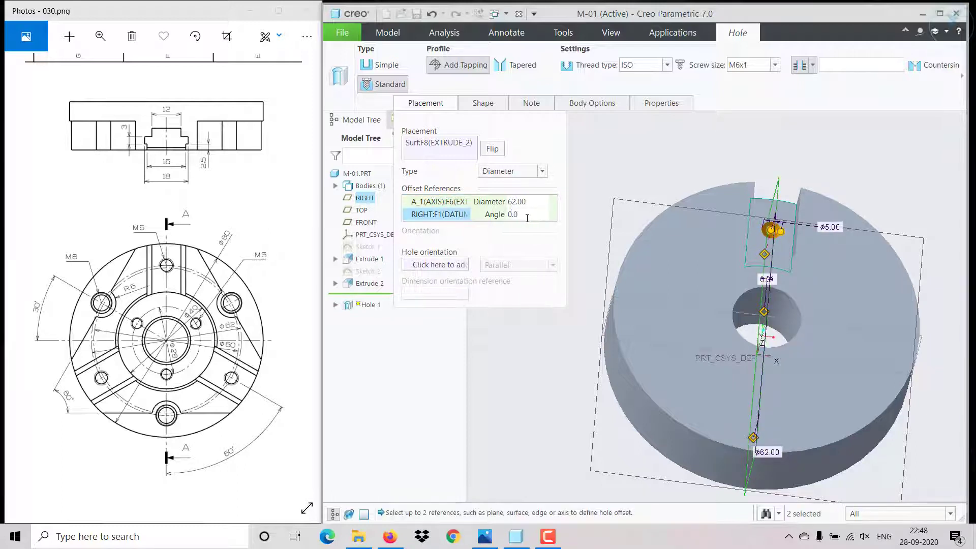
left_click(962, 76)
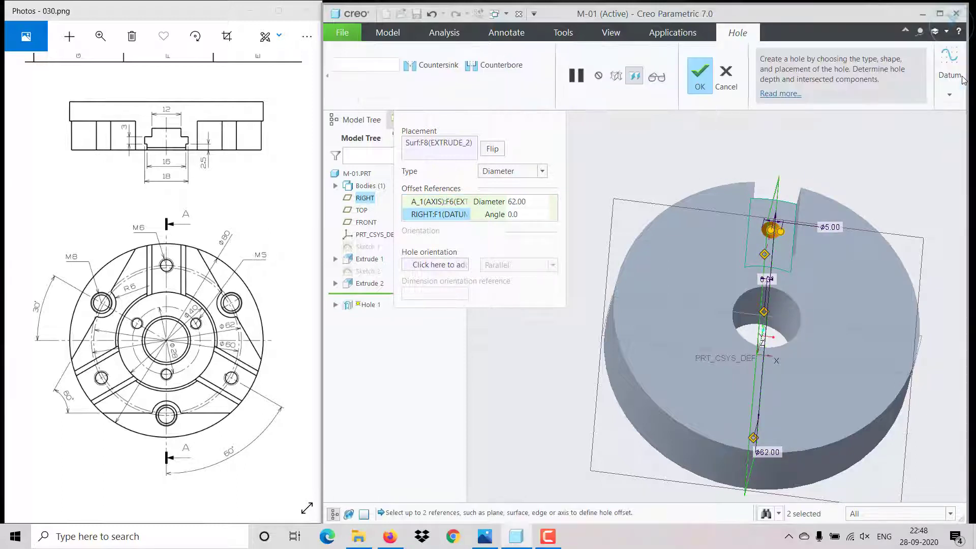
left_click(700, 84)
middle_click_drag(798, 198, 773, 235)
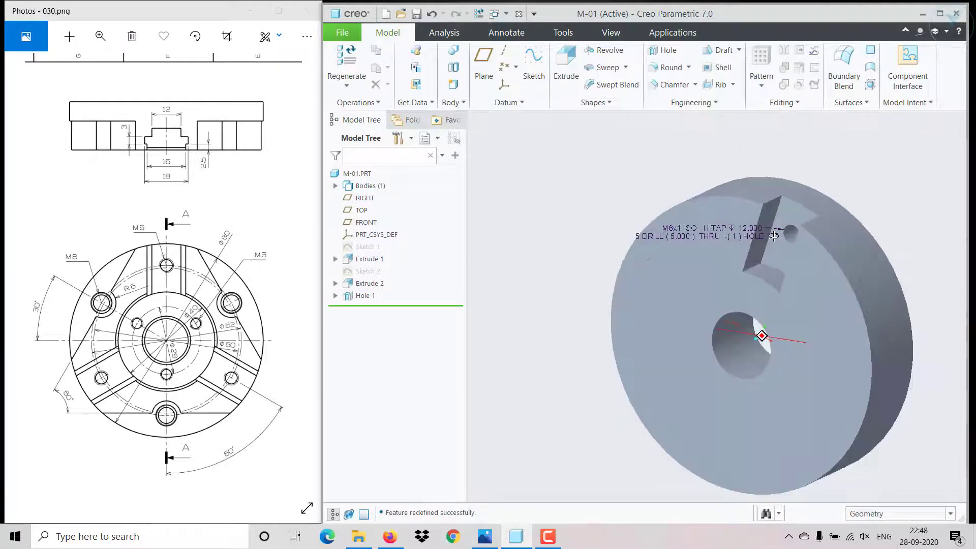
Start a geometry pattern of the slot cut and the M6 hole, using the Axis type about the central bore's axis
left_click(365, 296)
left_click(367, 285, "ctrl")
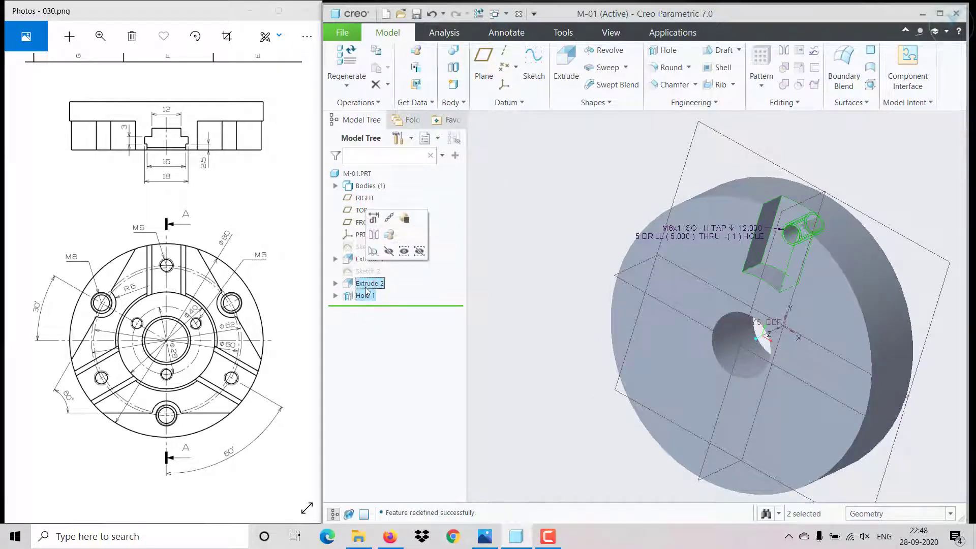
left_click(761, 82)
left_click(781, 116)
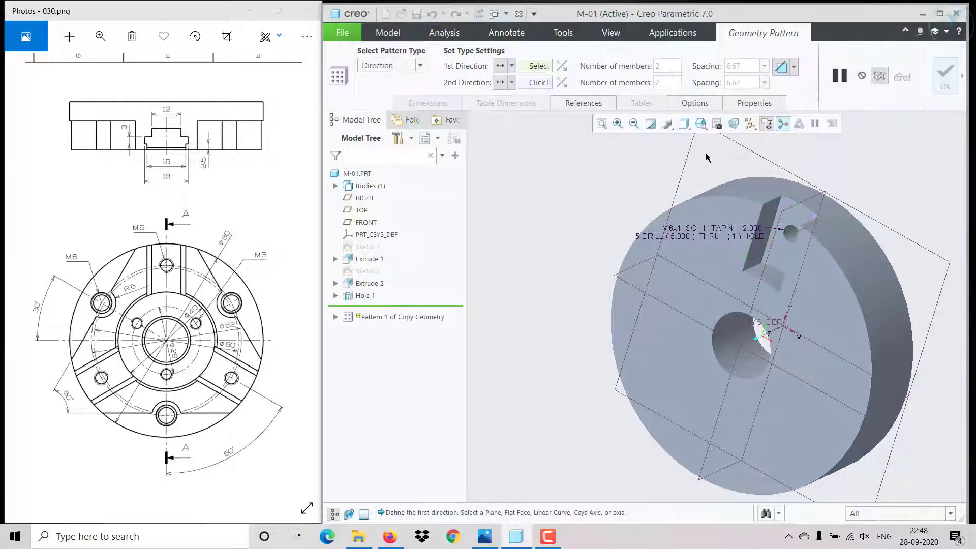
left_click(421, 66)
left_click(394, 101)
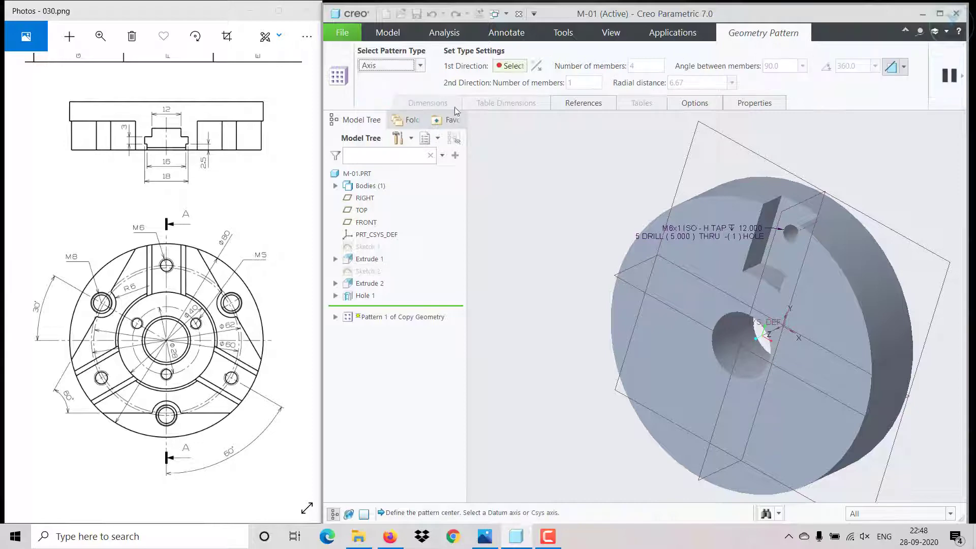
left_click(751, 347)
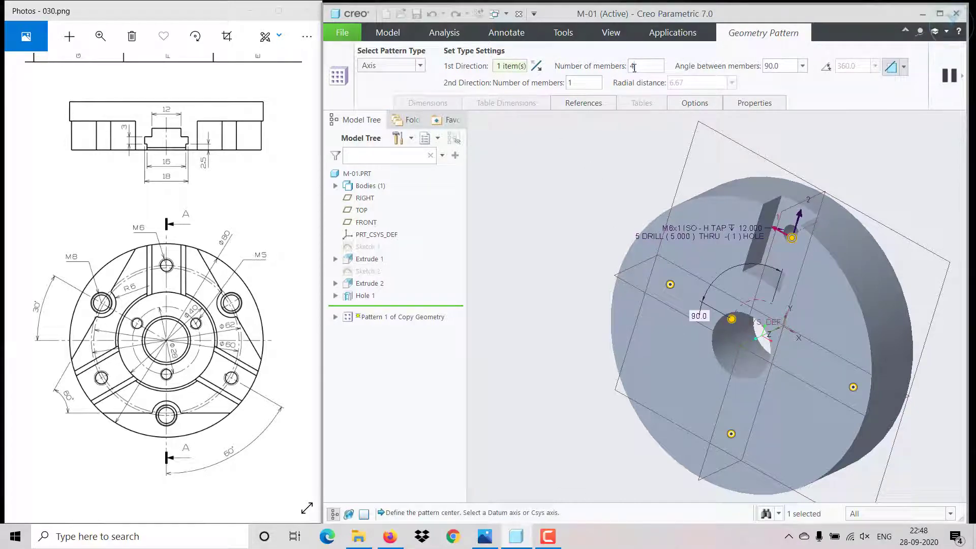
Set the axis pattern to 3 members spaced 120° apart and complete it
left_click(634, 67)
key("BackSpace")
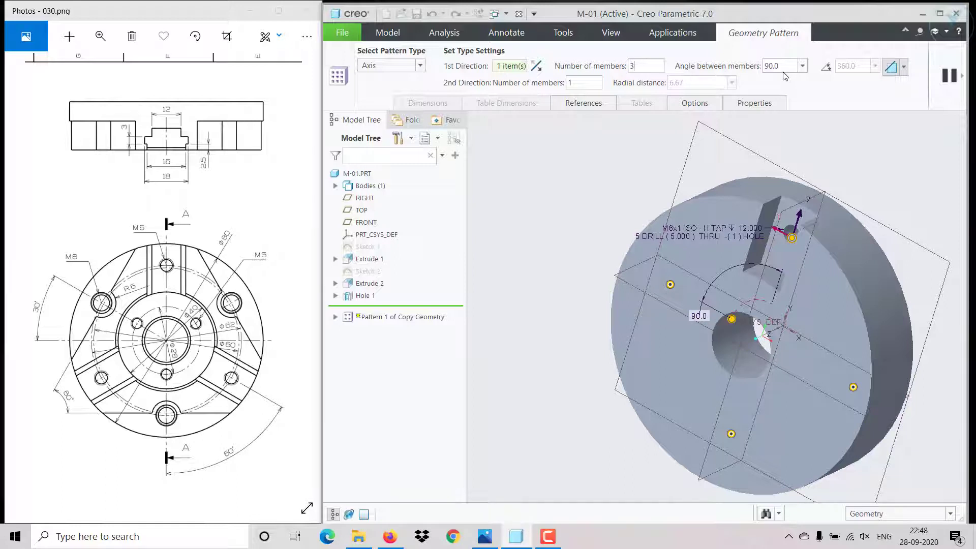
left_click(783, 69)
type("120")
key("Return")
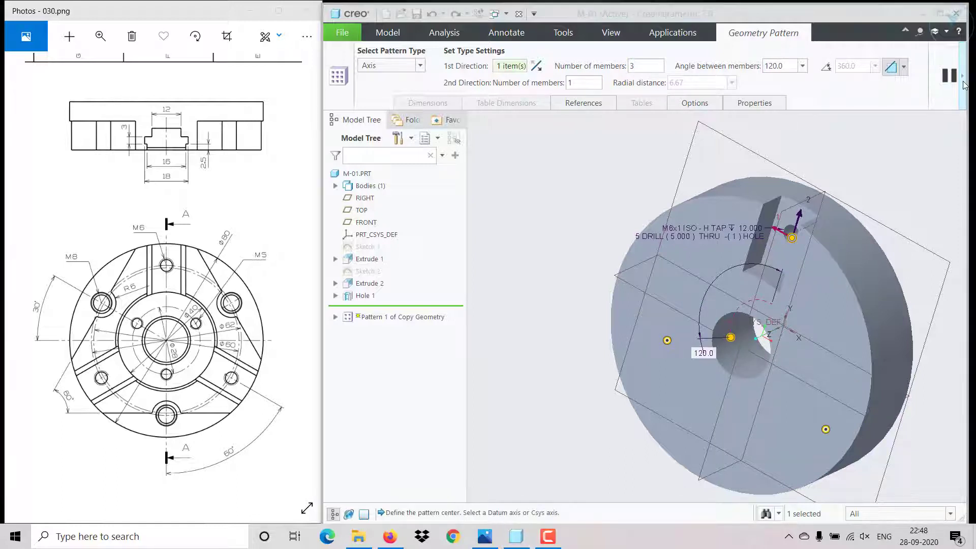
left_click(962, 75)
left_click(696, 78)
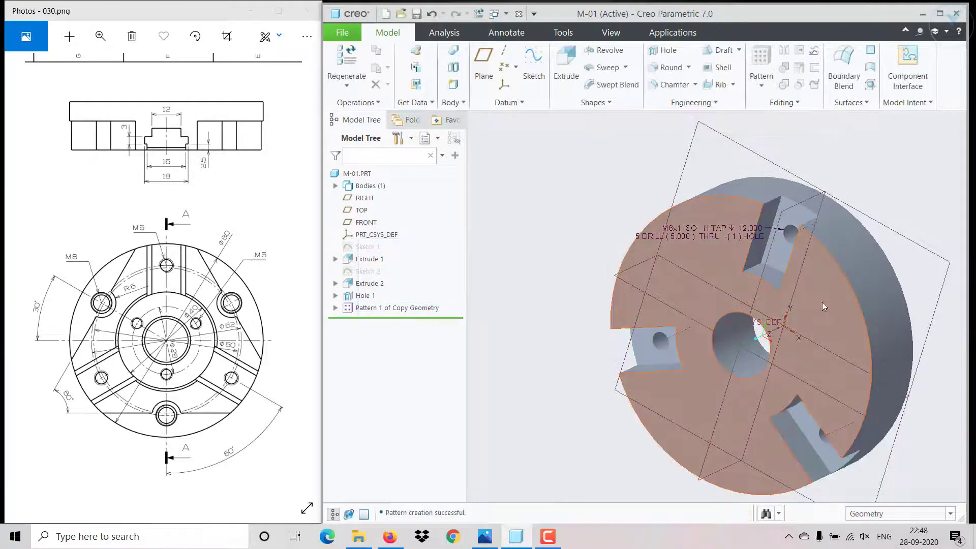
Start a new sketch on the disc's slotted flat face
mouse_move(822, 302)
middle_mouse_down()
mouse_move(836, 249)
mouse_move(864, 285)
mouse_move(871, 270)
mouse_move(858, 220)
mouse_move(827, 233)
mouse_move(844, 253)
middle_mouse_up()
scroll(833, 250, "up", 3)
scroll(749, 267, "down", 2)
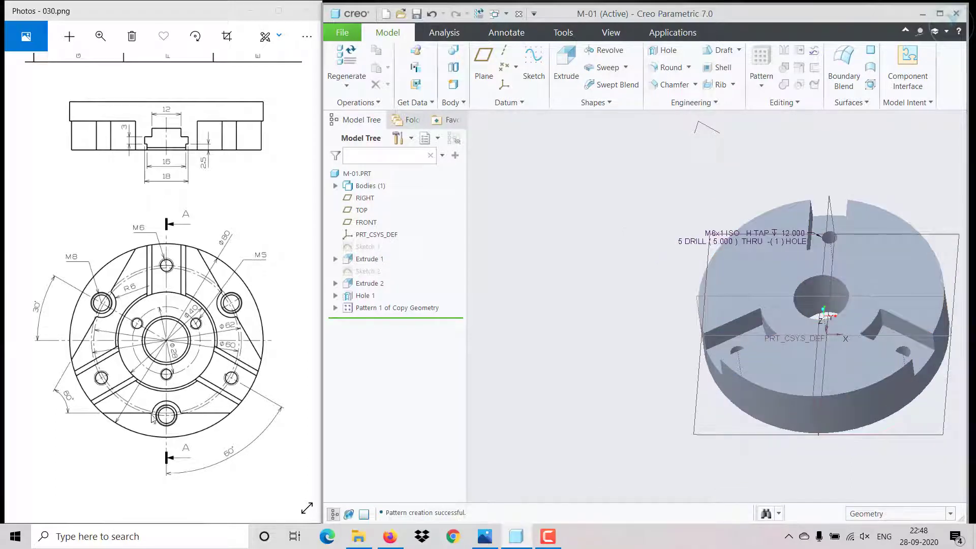
left_click(730, 278)
left_click(801, 229)
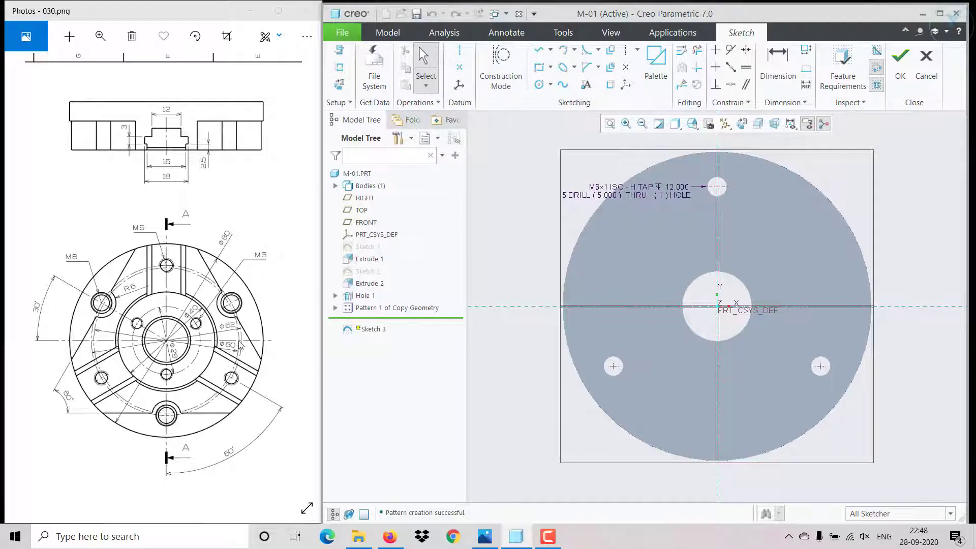
Draw a circle centred on the disc, set its diameter to 62 mm, and display the model shaded with edges
left_click(539, 84)
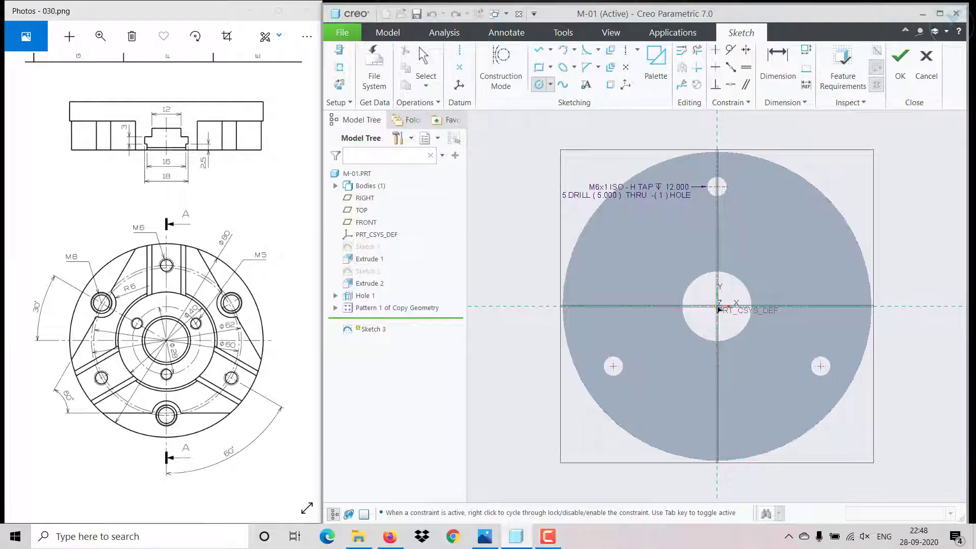
left_click(797, 260)
middle_click(796, 257)
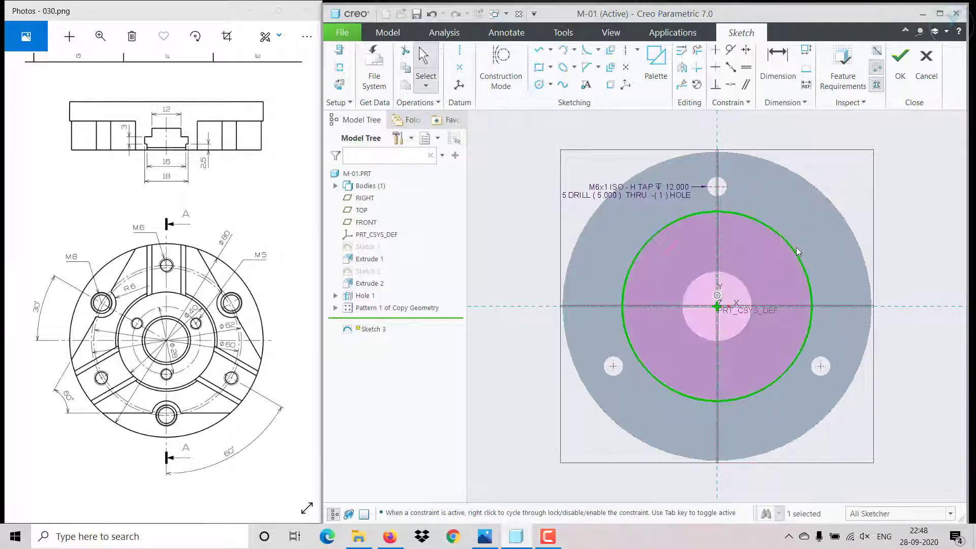
left_click(796, 257)
left_click(832, 218)
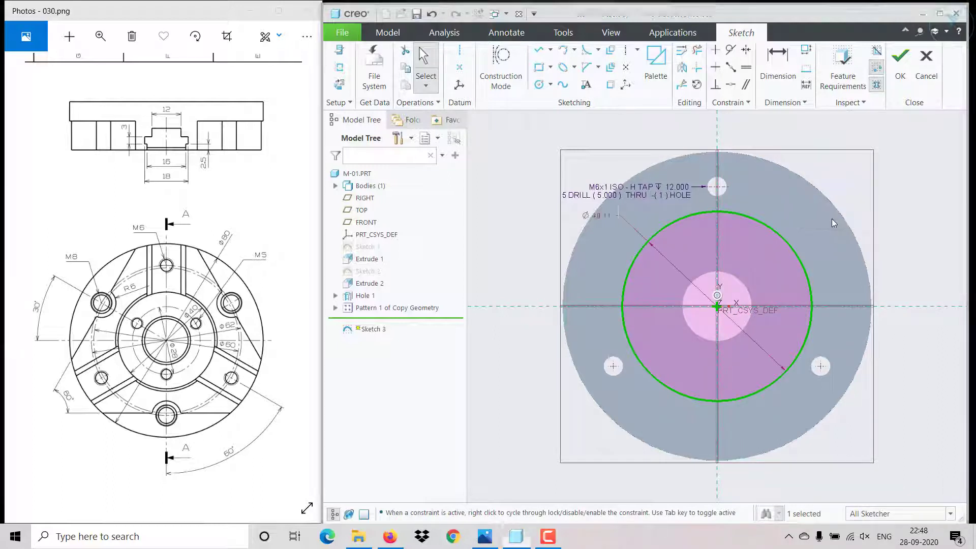
type("62")
key("Return")
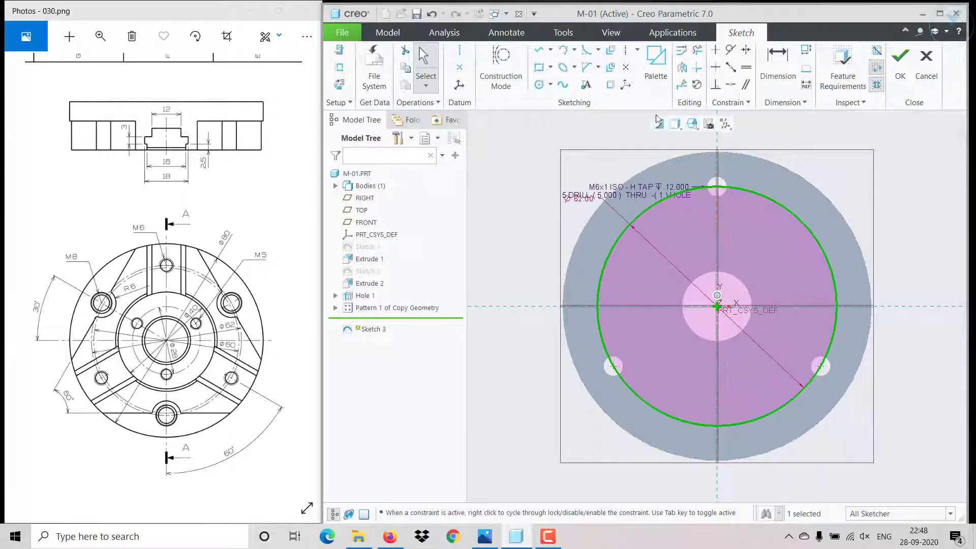
left_click(675, 123)
left_click(692, 147)
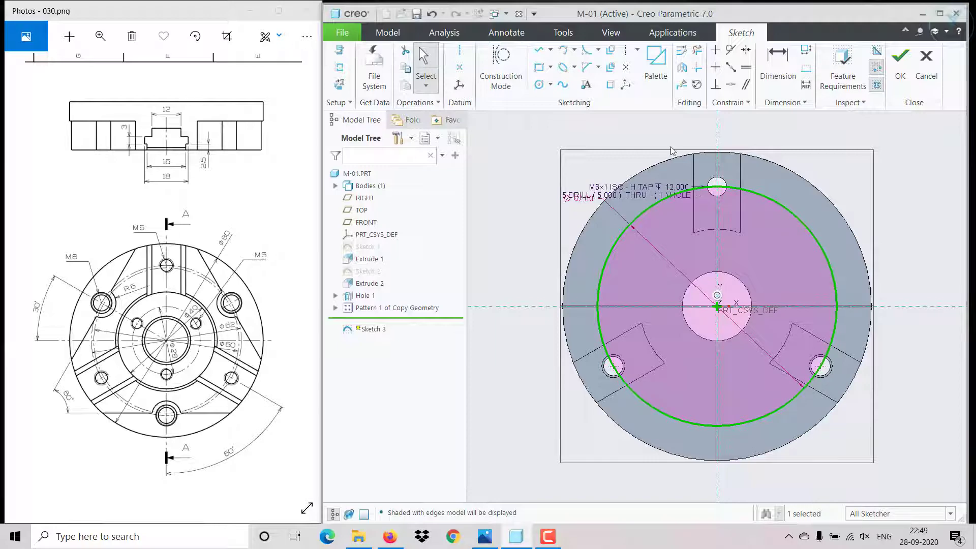
Draw a slanted line across the disc's upper-left area, tangent to the 62 mm circle with both ends on the outer edge
scroll(673, 165, "up", 2)
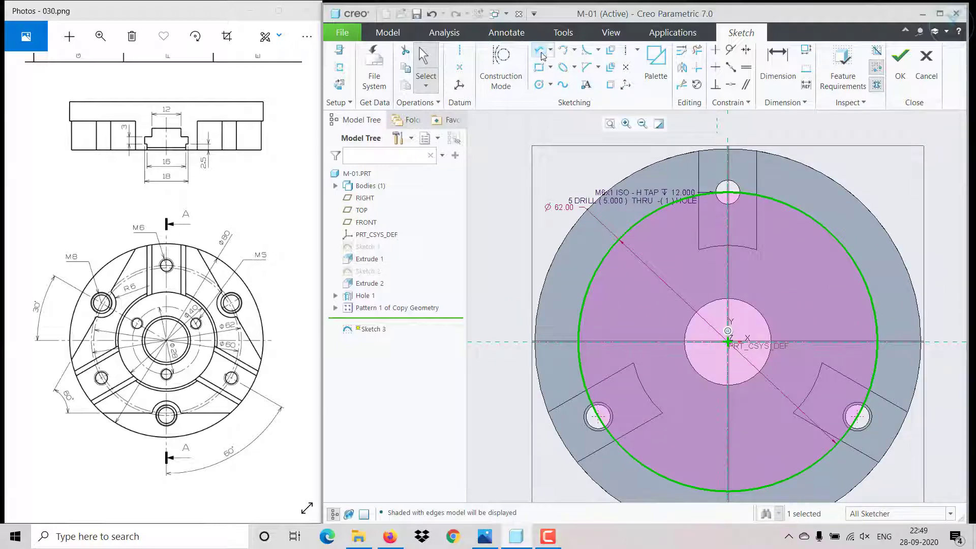
left_click(539, 50)
left_click(661, 163)
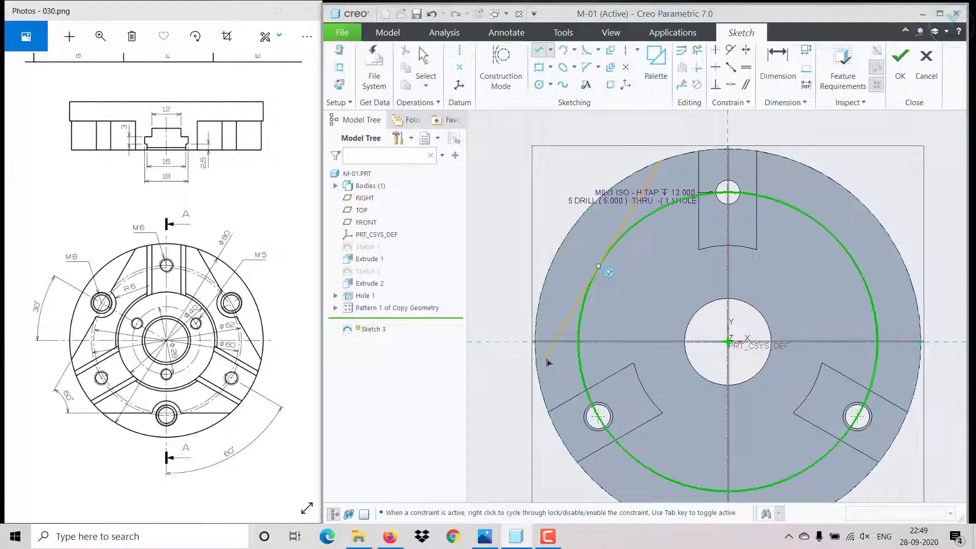
left_click(538, 373)
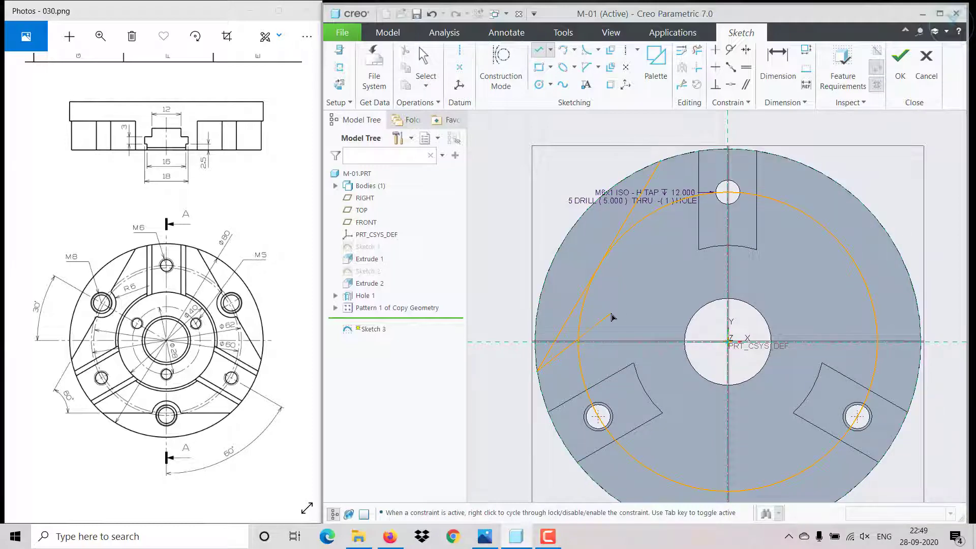
Draw a horizontal line across the disc's lower area with both ends on the outer edge
scroll(612, 317, "down", 3)
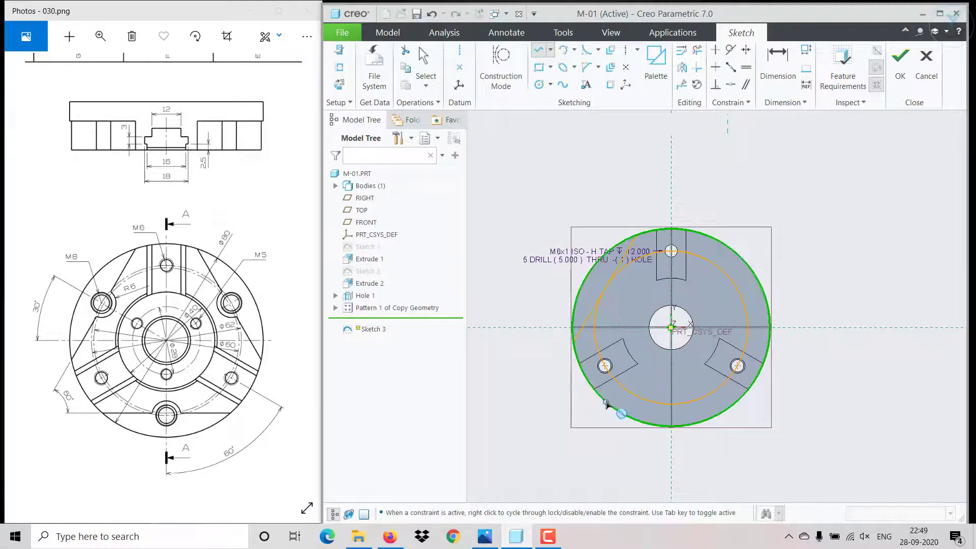
left_click(606, 403)
left_click(733, 404)
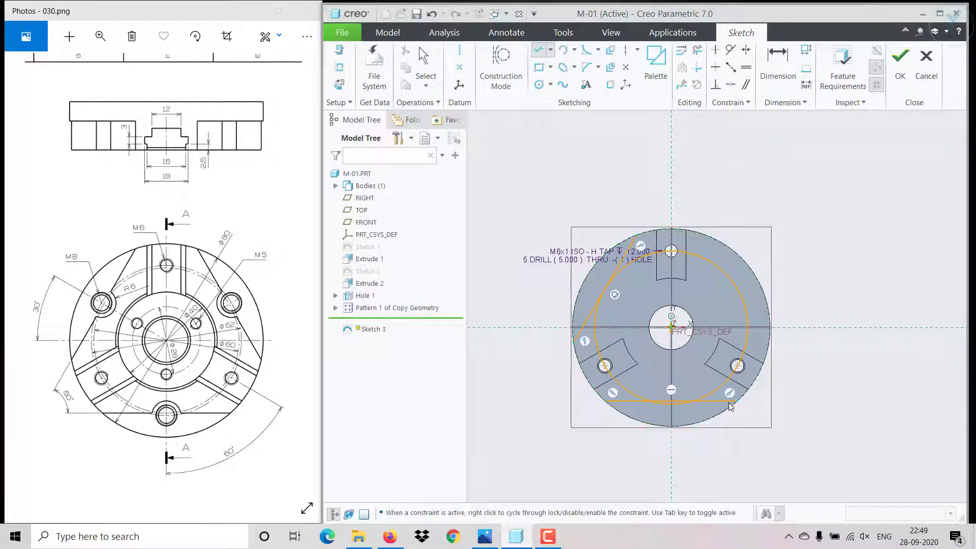
scroll(681, 407, "up", 3)
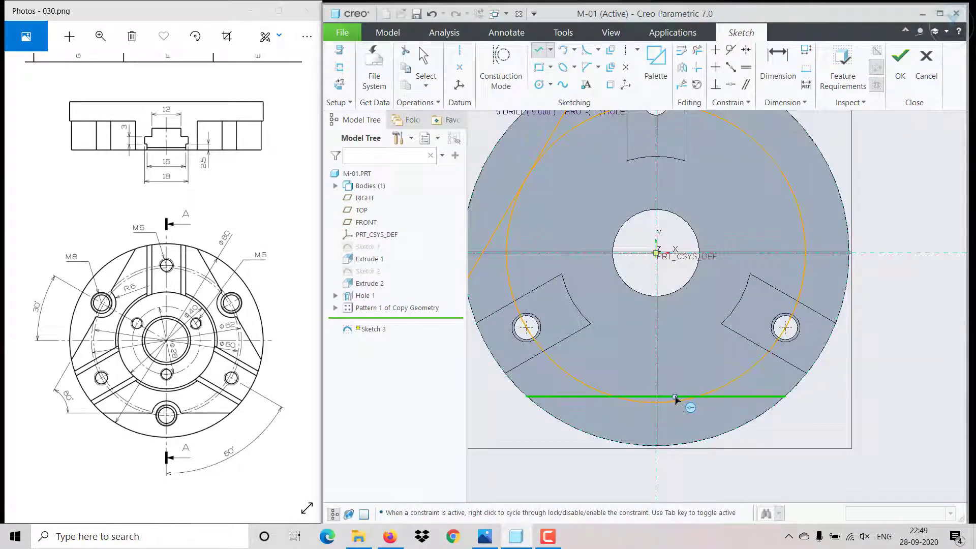
middle_click(673, 395)
middle_click(673, 395)
Constrain the lower horizontal line tangent to the 62 mm circle
left_click(730, 49)
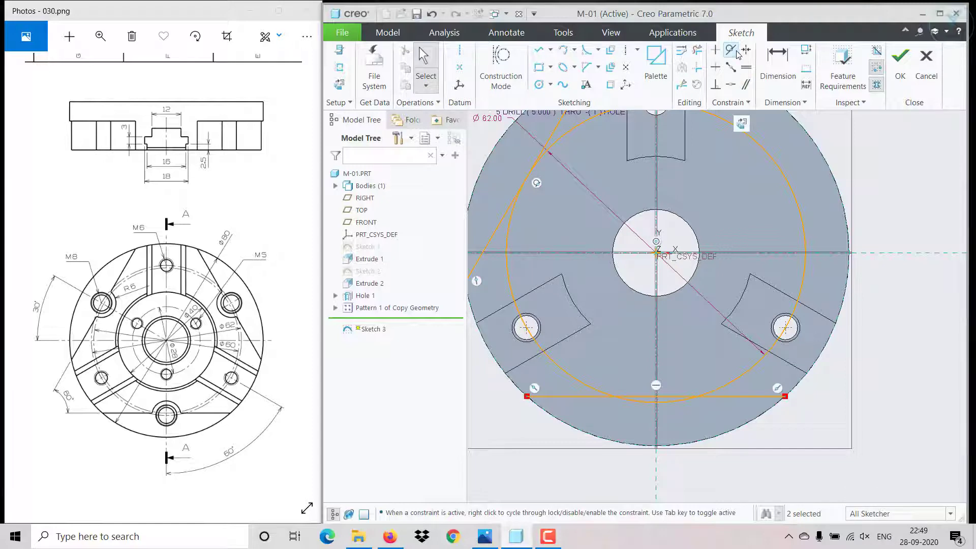
left_click(672, 404)
left_click(673, 402)
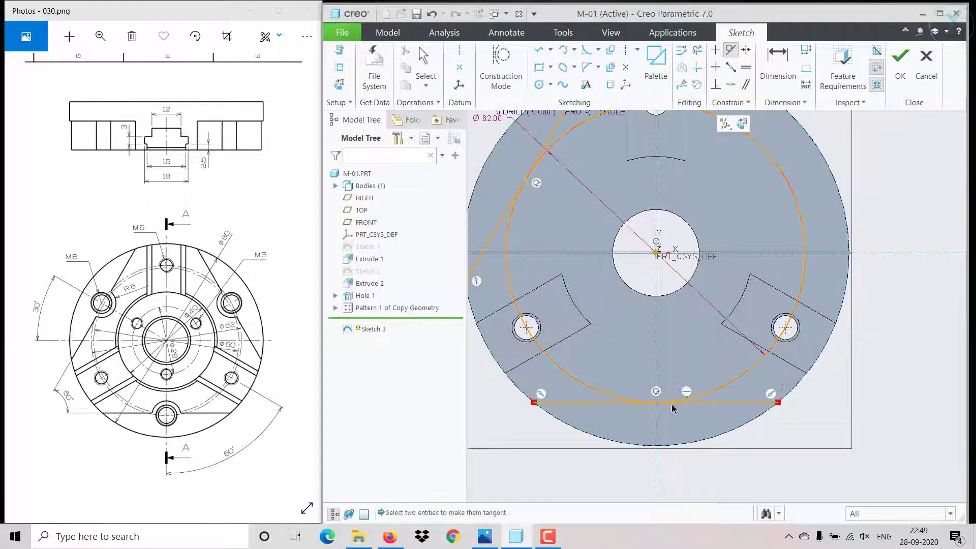
scroll(681, 376, "down", 2)
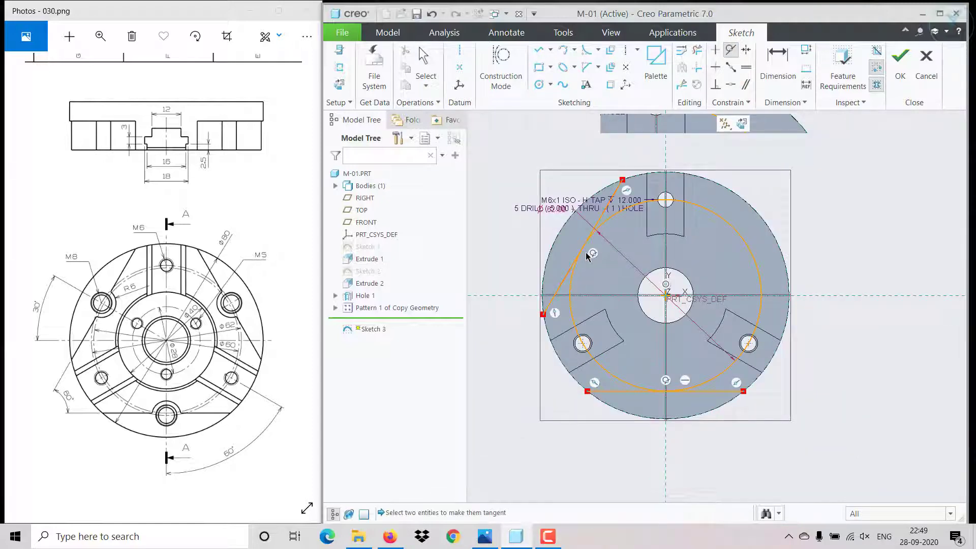
middle_click(587, 256)
Dimension the angle between the horizontal and slanted lines and set it to 60°
left_click(781, 76)
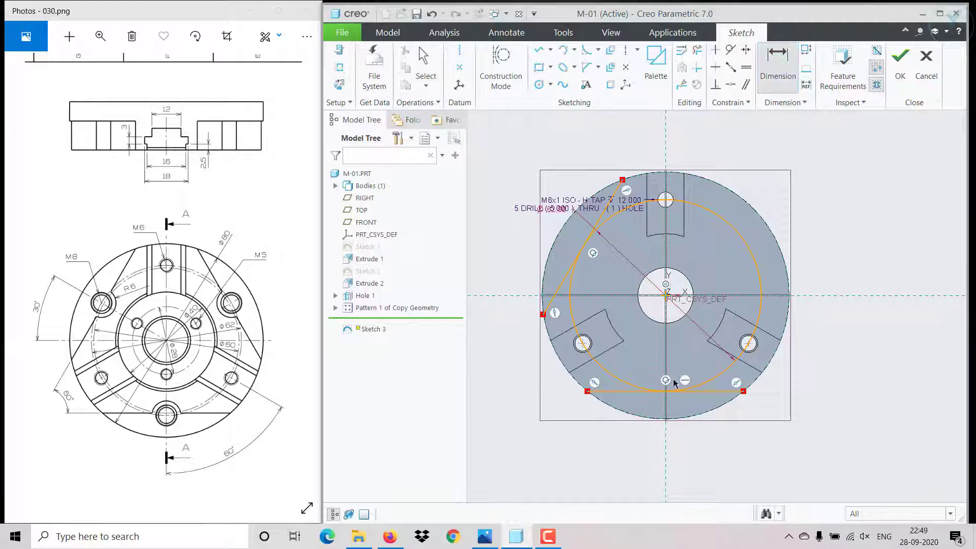
left_click(629, 391)
left_click(555, 293)
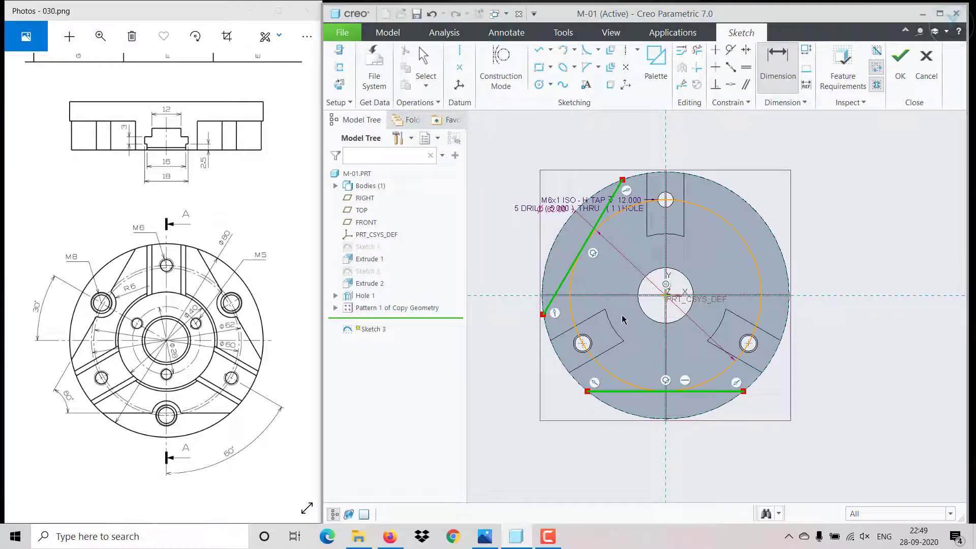
middle_click(623, 319)
type("60")
key("Return")
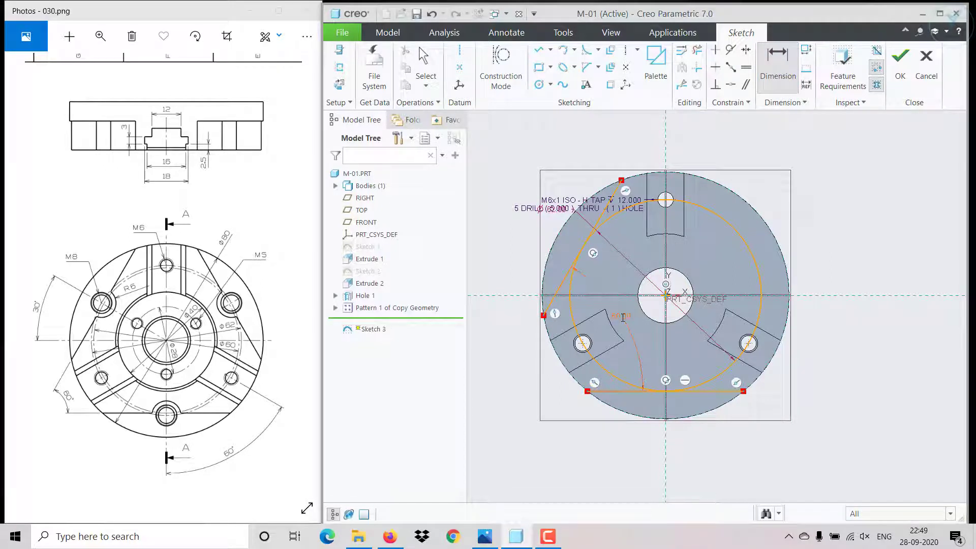
middle_click(611, 229)
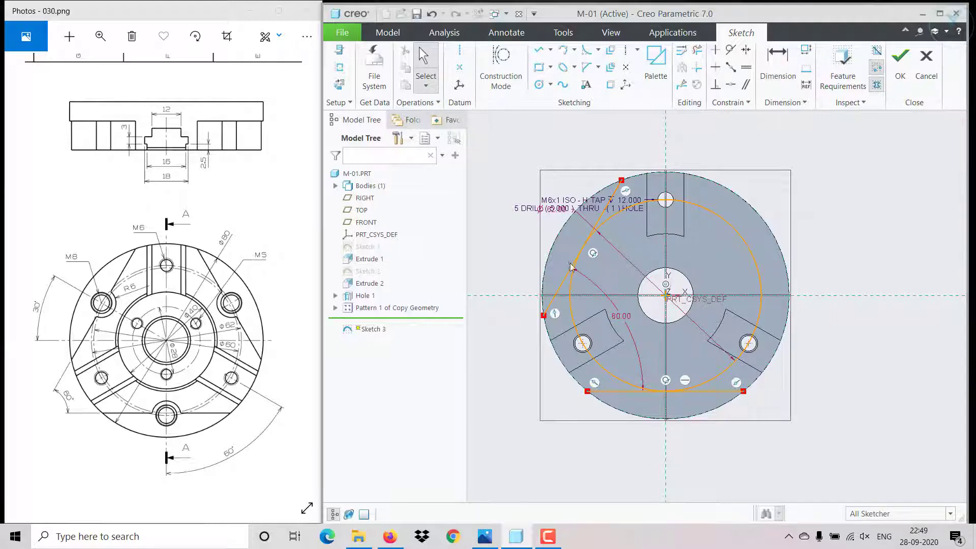
Convert the 62 mm circle to construction geometry
scroll(567, 260, "up", 2)
left_click(582, 354)
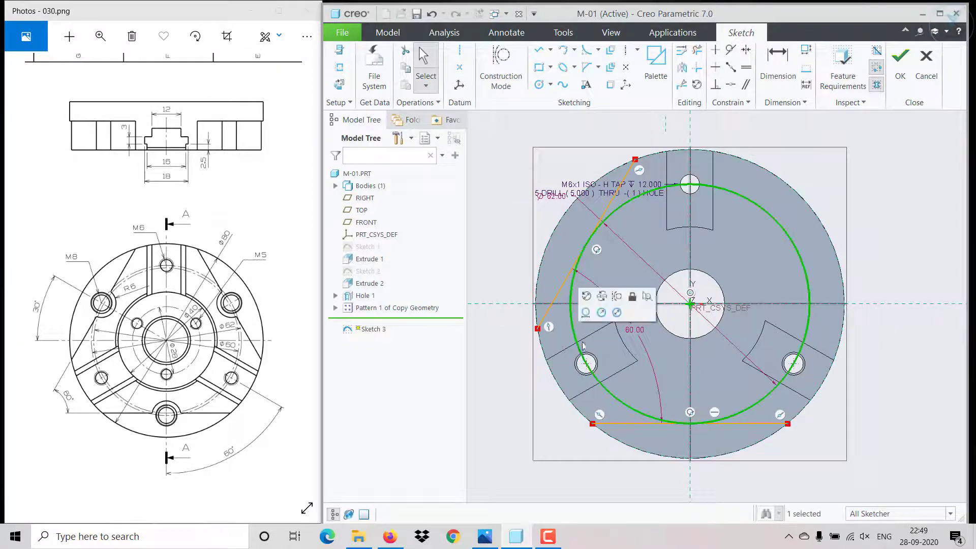
left_click(618, 298)
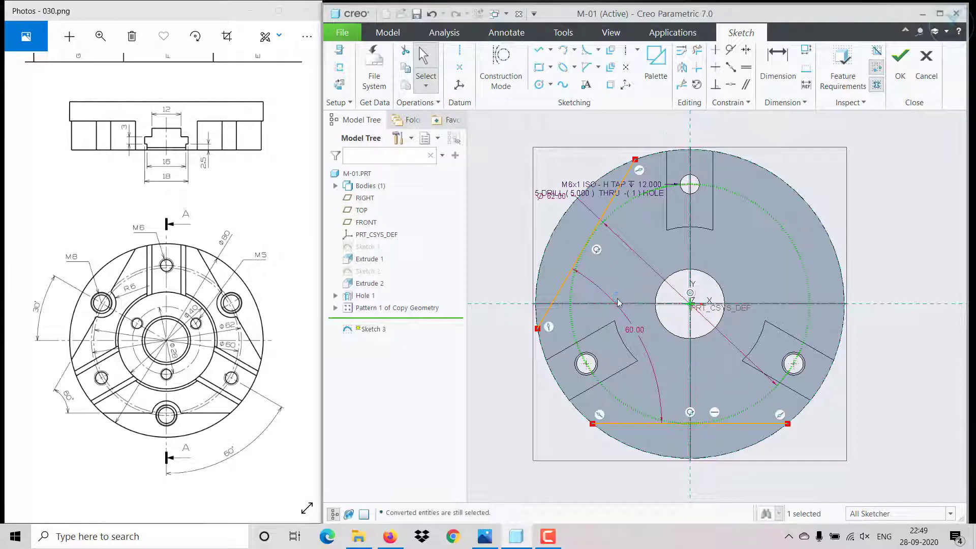
left_click(511, 363)
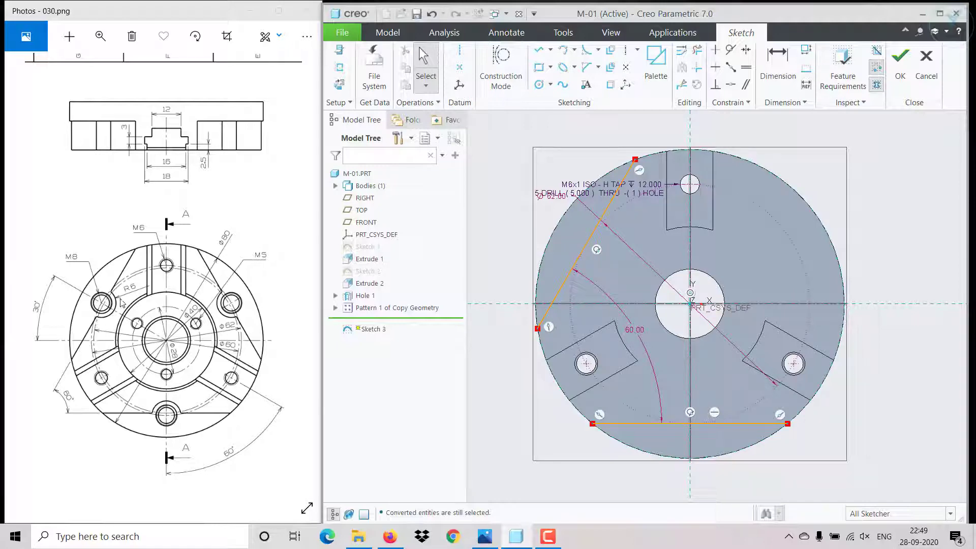
Draw a small circle centred on the slanted line where it meets the 62 mm construction circle
left_click(539, 85)
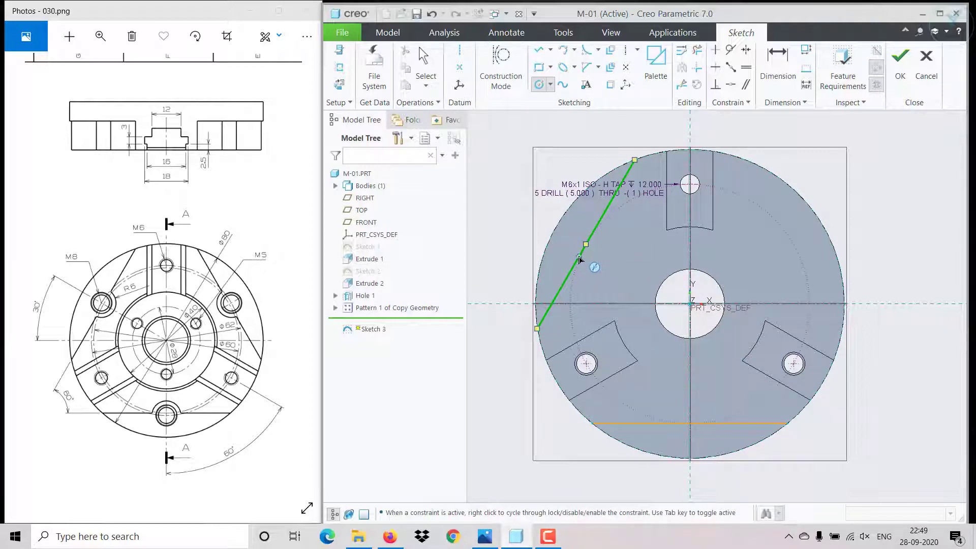
left_click(578, 257)
left_click(591, 263)
middle_click(591, 264)
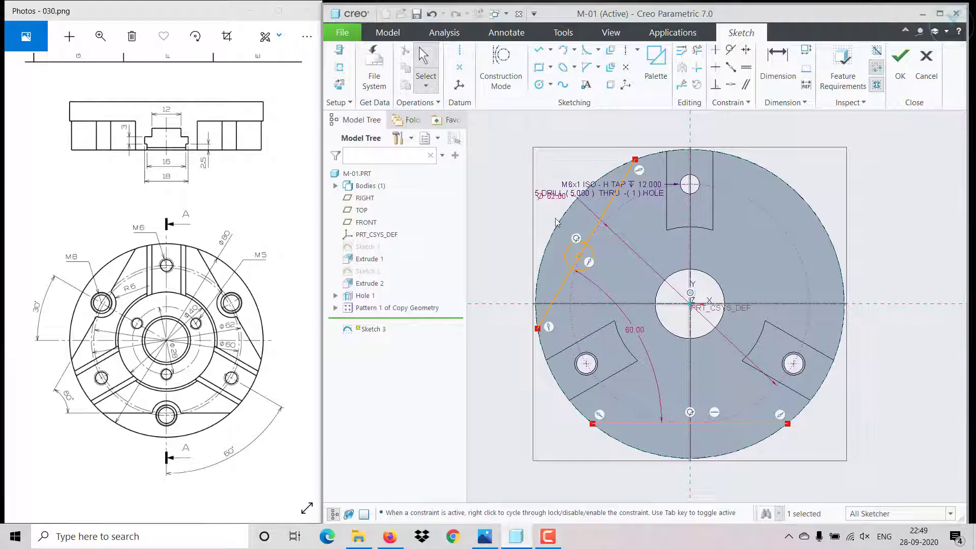
Add a centerline through the small circle's centre and the centre of the disc
left_click(459, 51)
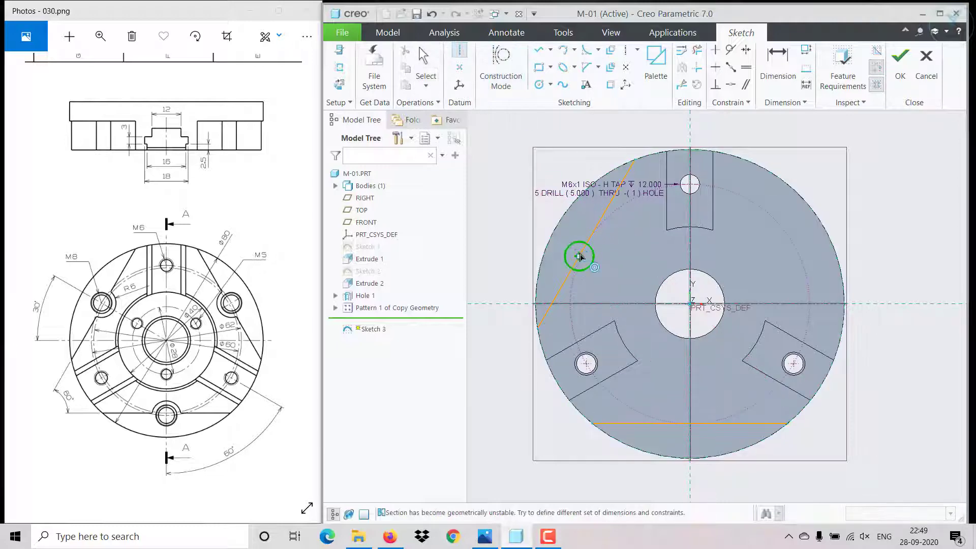
left_click(583, 259)
left_click(689, 304)
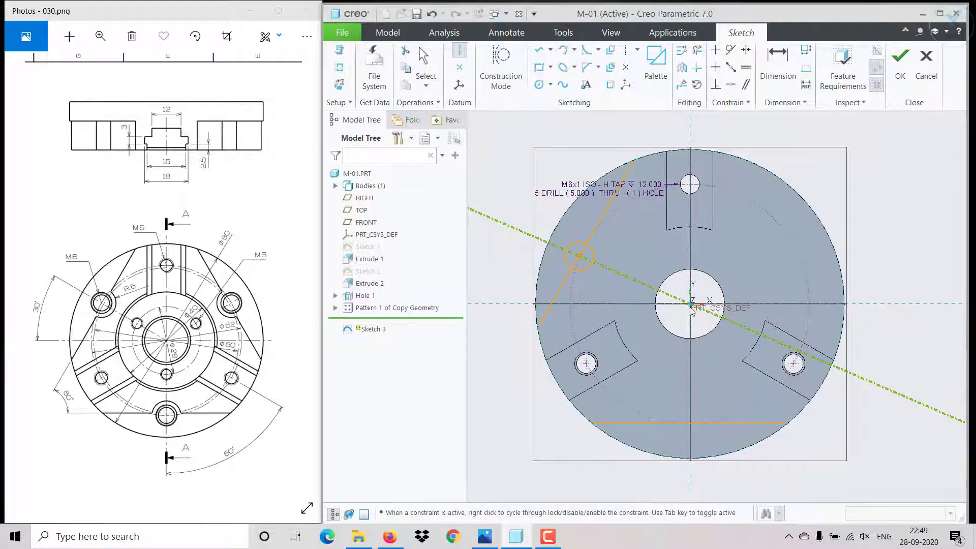
middle_click(673, 335)
scroll(609, 272, "down", 1)
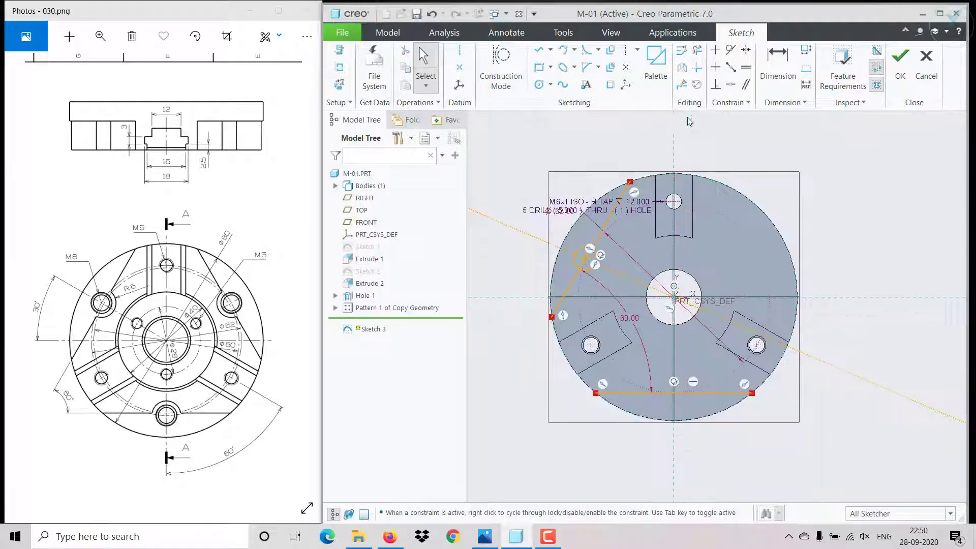
Dimension the angle between the centerline and the horizontal reference and set it to 30°
left_click(775, 74)
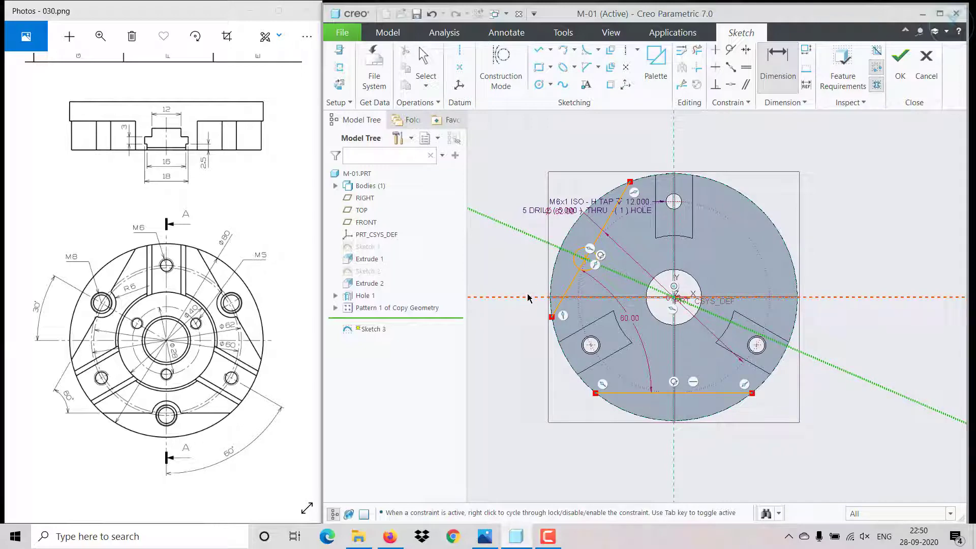
middle_click(528, 264)
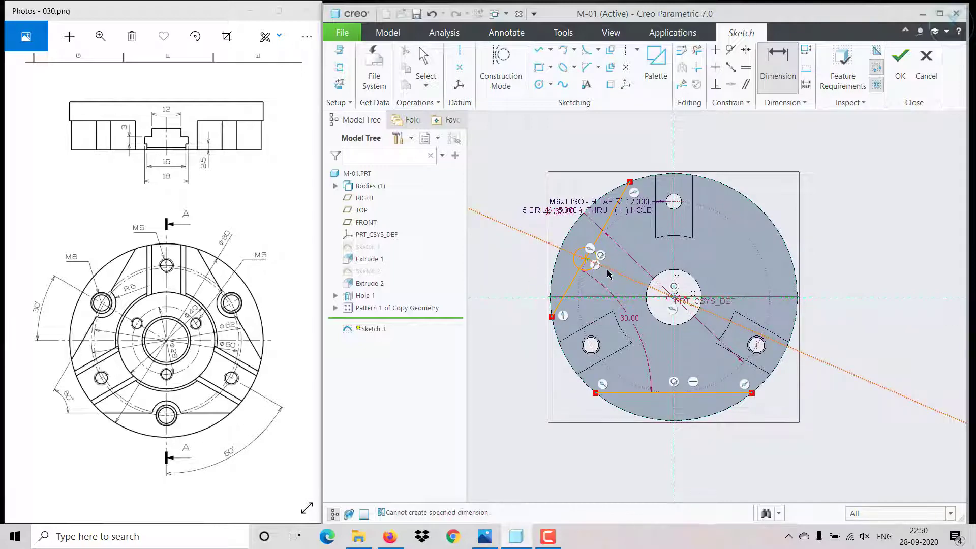
left_click(606, 271)
middle_click(526, 263)
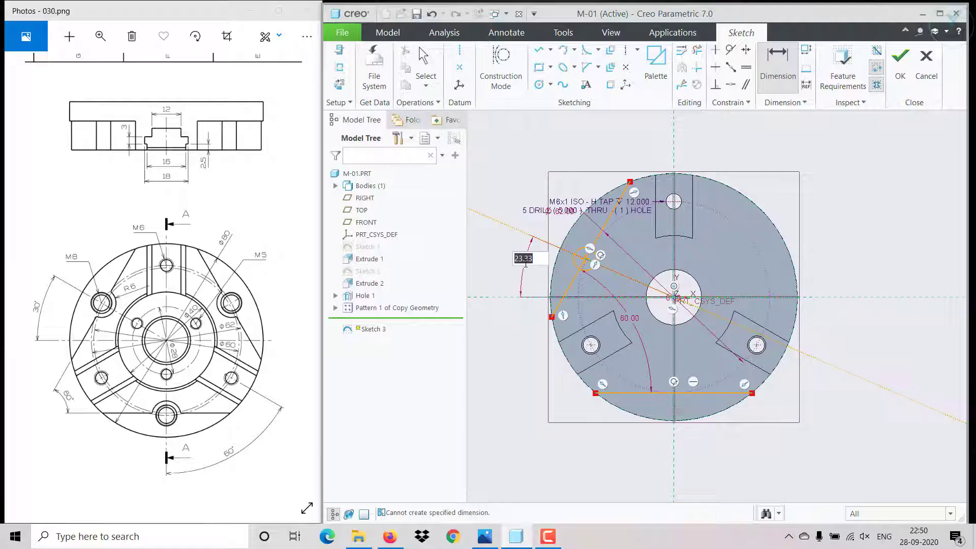
type("30")
key("Return")
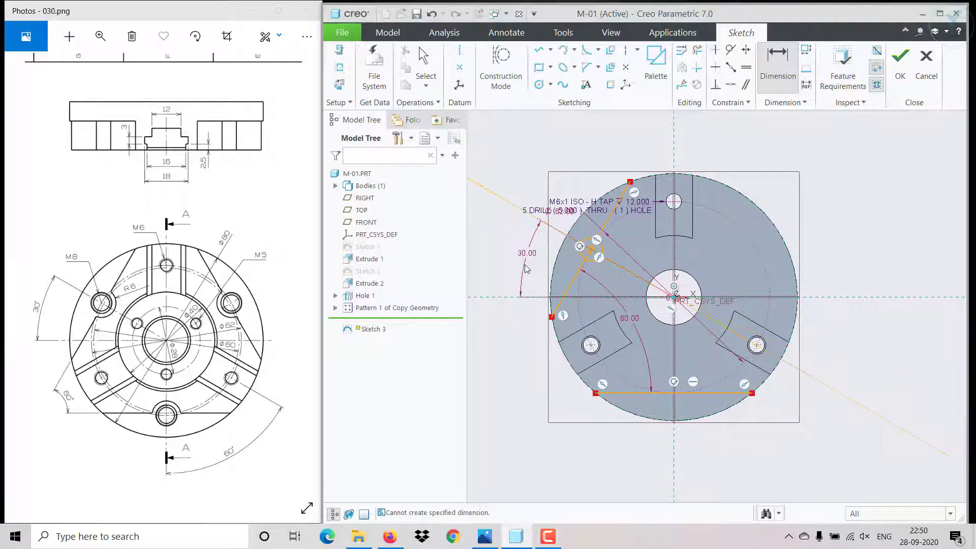
middle_click(624, 261)
Project the disc's outer edge arcs behind the slanted line and below the horizontal line into the sketch as single edges
scroll(625, 261, "up", 1)
scroll(624, 261, "up", 1)
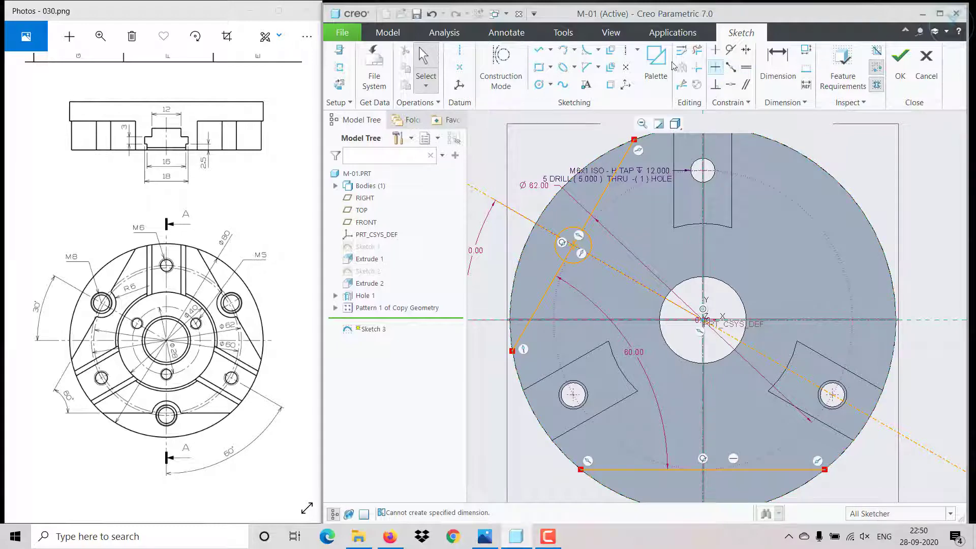
left_click(610, 85)
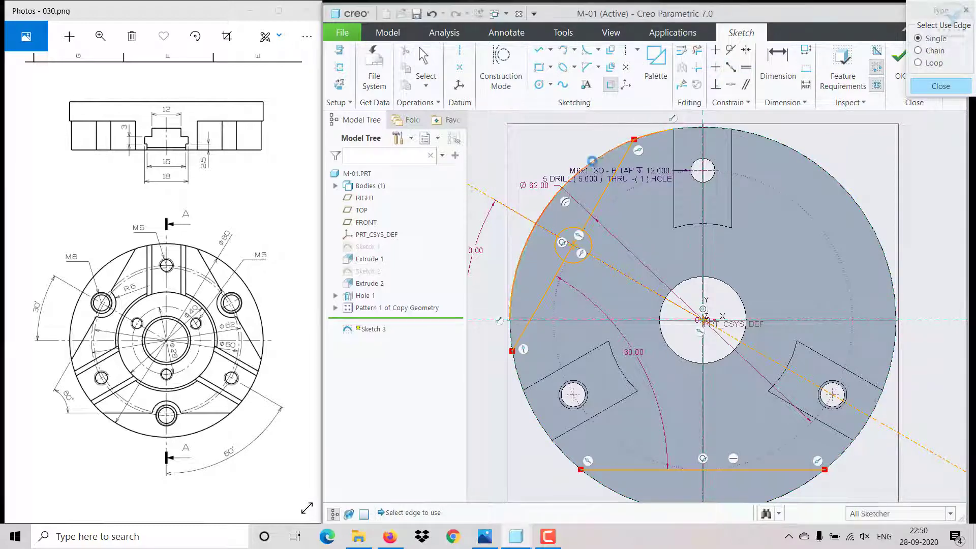
scroll(655, 234, "down", 2)
scroll(563, 321, "up", 3)
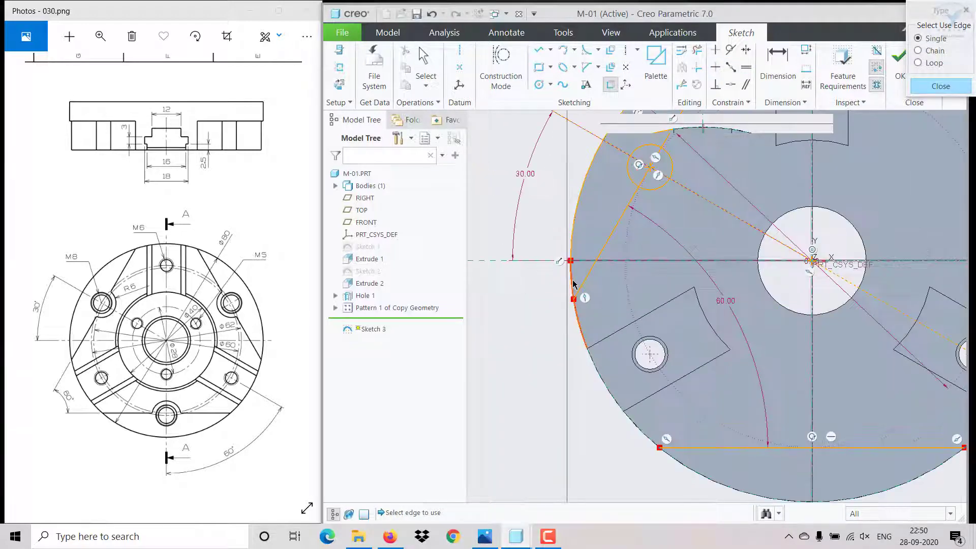
left_click(574, 284)
left_click(679, 467)
scroll(690, 446, "down", 2)
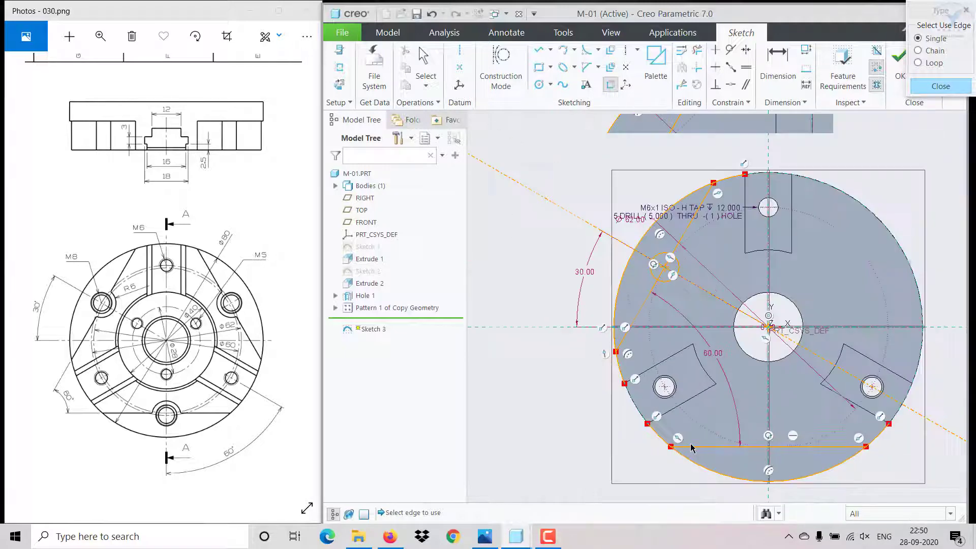
scroll(933, 427, "up", 1)
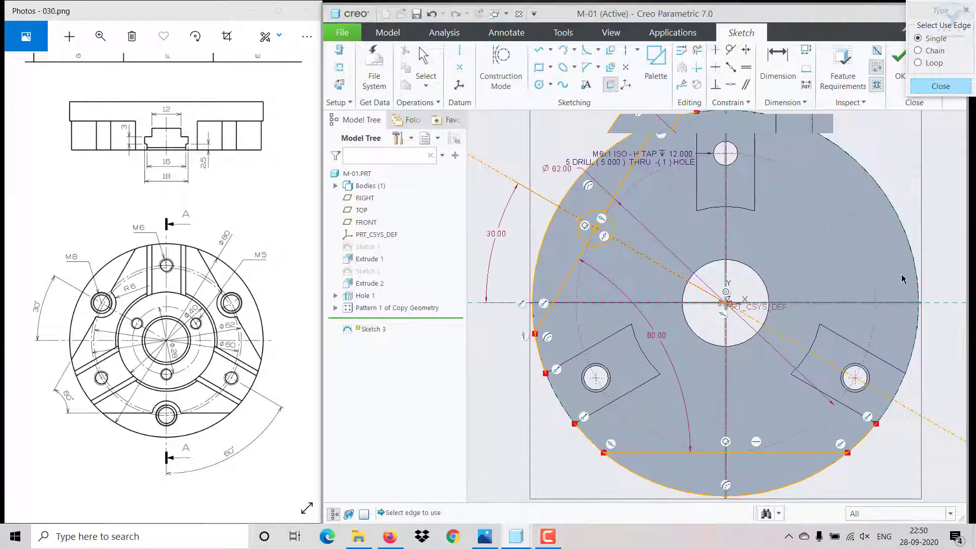
scroll(909, 241, "down", 5)
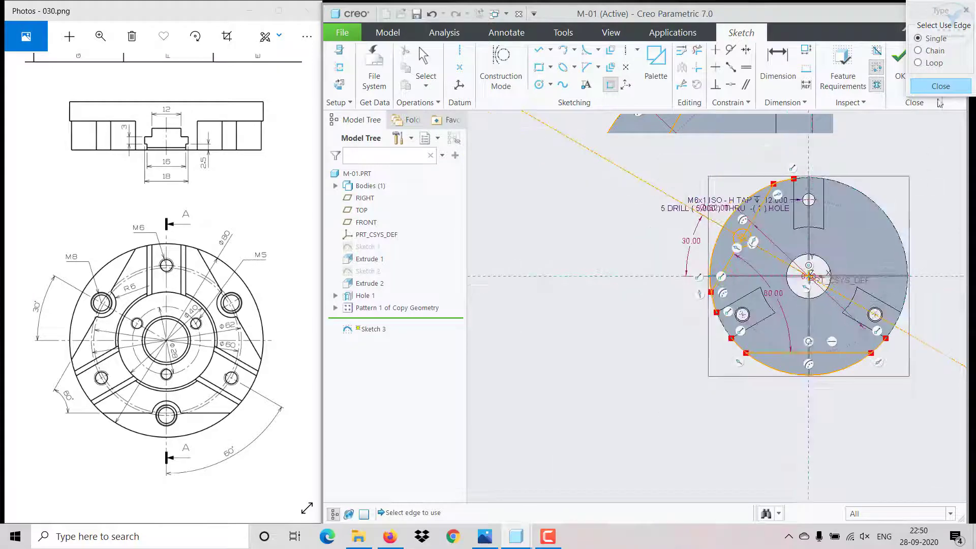
left_click(940, 86)
Trim the projected outer edge arc where it extends past both ends of the slanted line
scroll(854, 236, "up", 5)
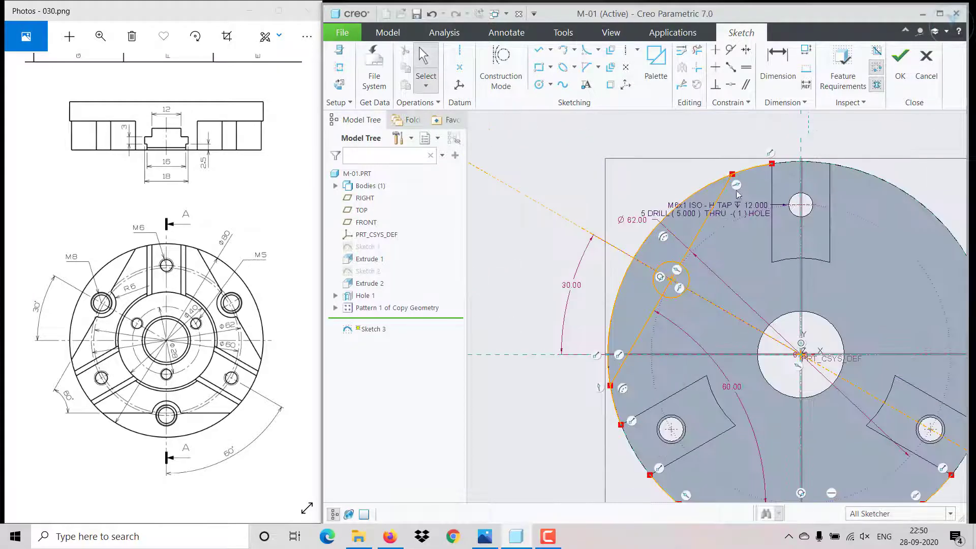
left_click(696, 52)
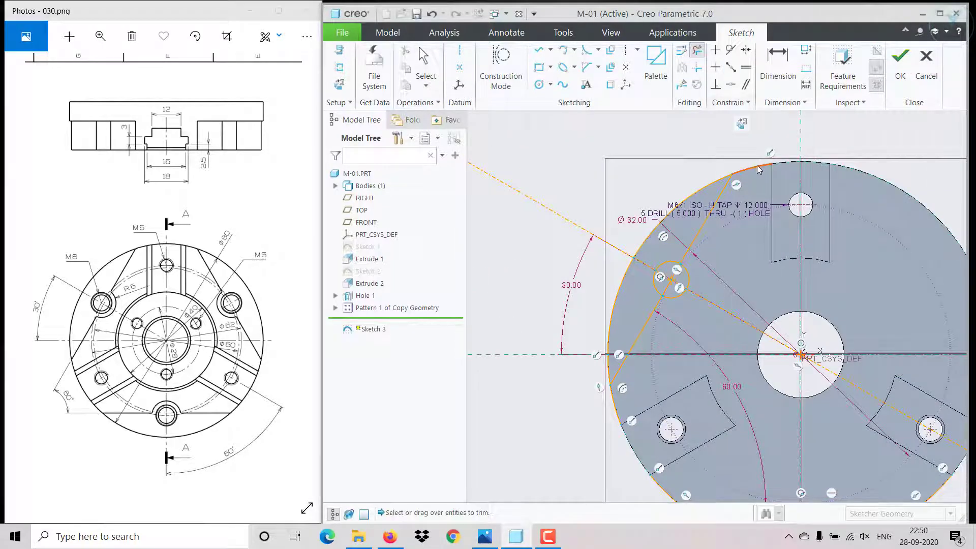
left_click(759, 172)
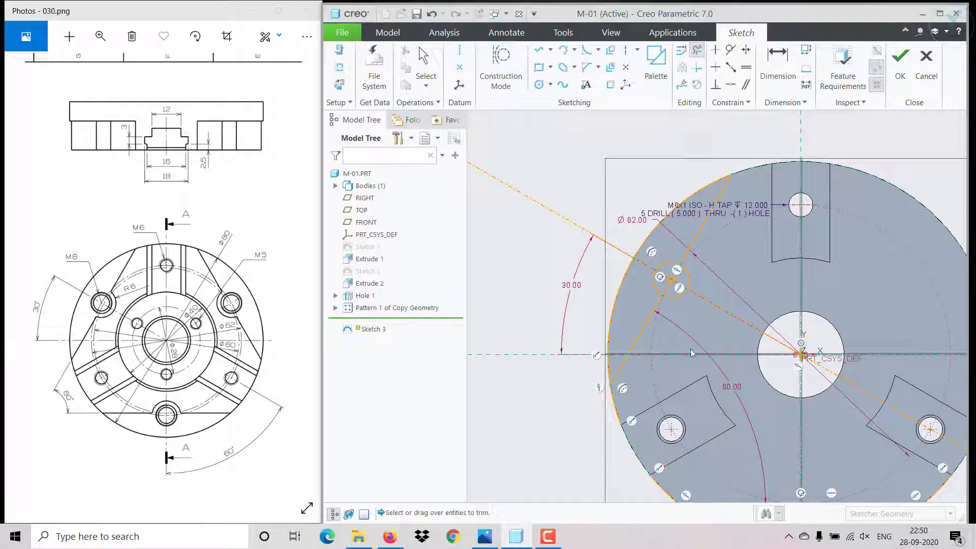
left_click(617, 406)
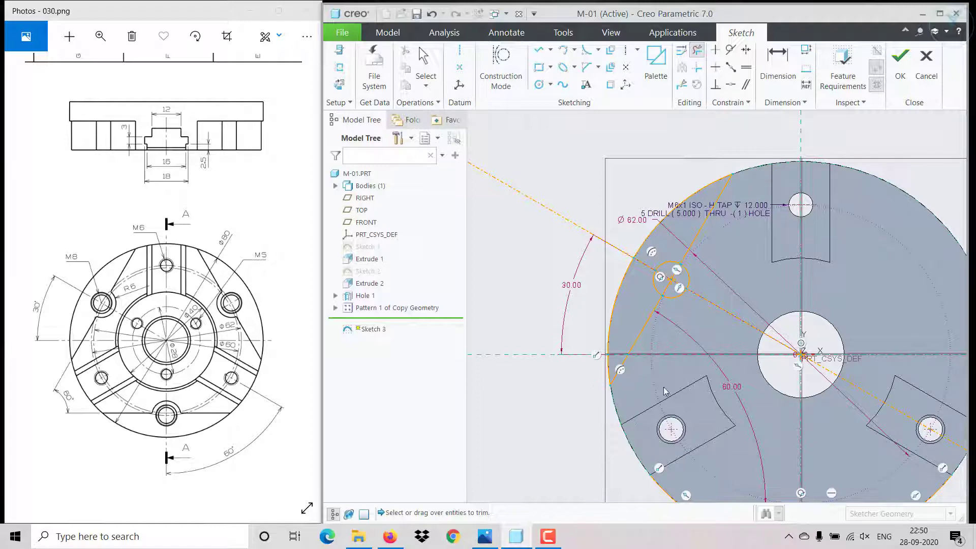
Trim the outer half of the small circle and the slanted line's segment inside it, leaving a rounded hole seat
left_click(654, 280)
scroll(675, 275, "up", 2)
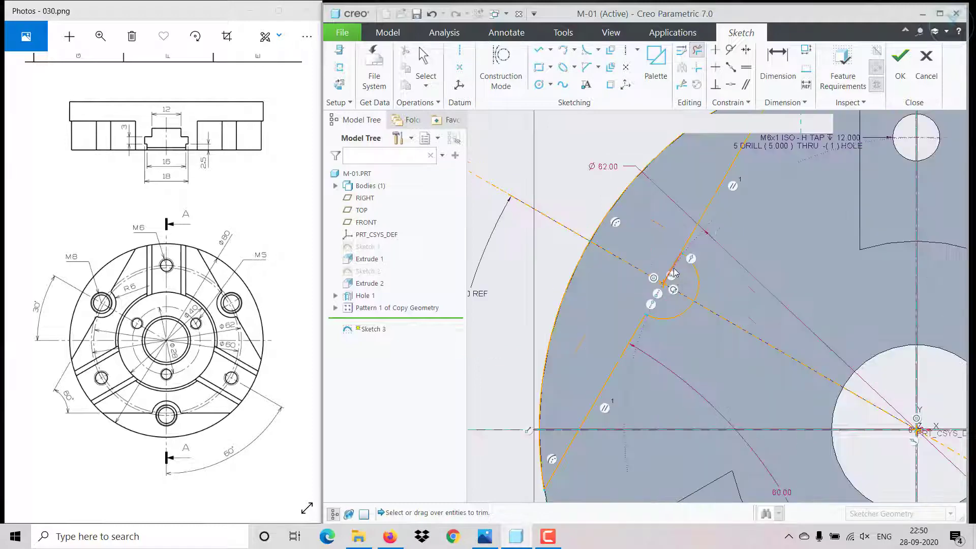
left_click(678, 269)
scroll(727, 294, "down", 3)
middle_click(766, 319)
scroll(762, 321, "down", 4)
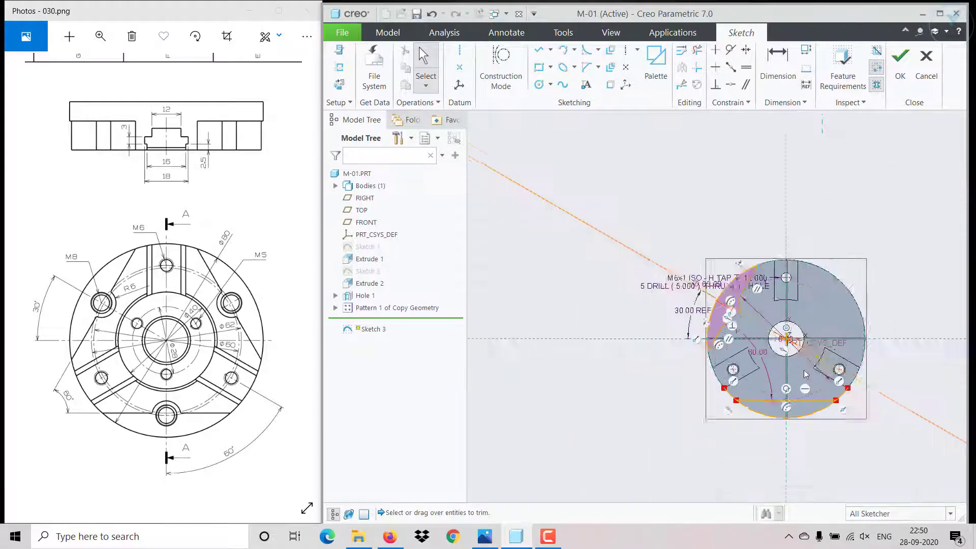
Mirror the slanted chord cut profile with its seat arc and outer arc about the vertical centerline
scroll(806, 371, "up", 2)
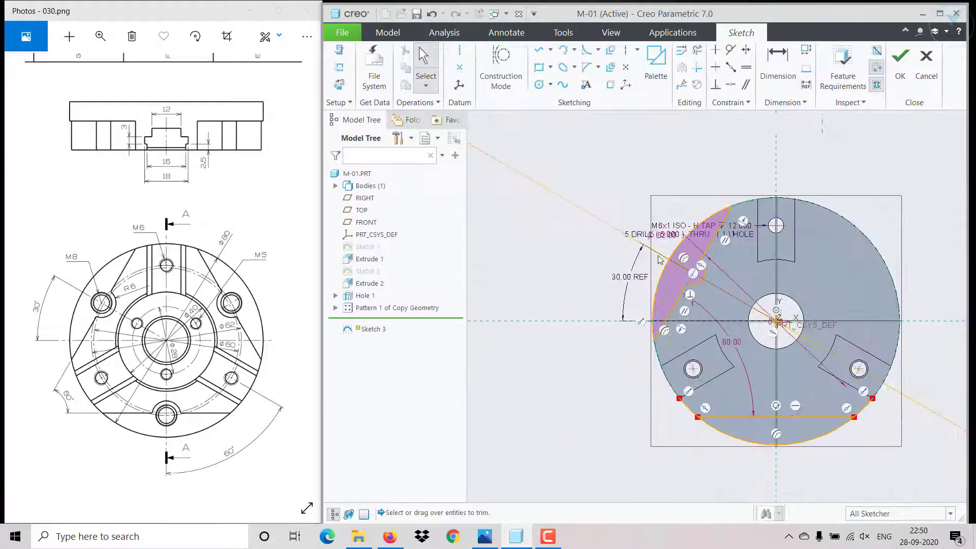
left_click(679, 308)
left_click(704, 272, "ctrl")
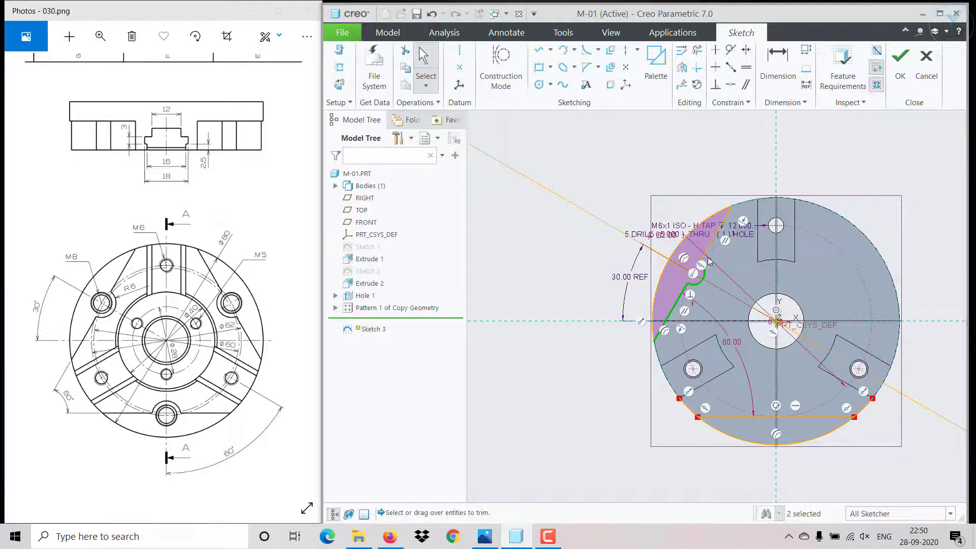
left_click(709, 262, "ctrl")
left_click(665, 269, "ctrl")
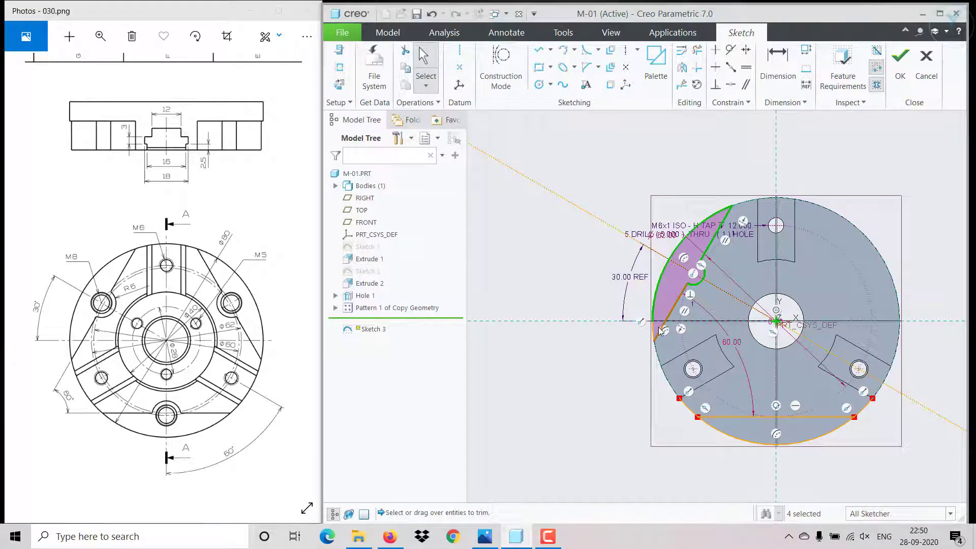
left_click(682, 67)
left_click(776, 176)
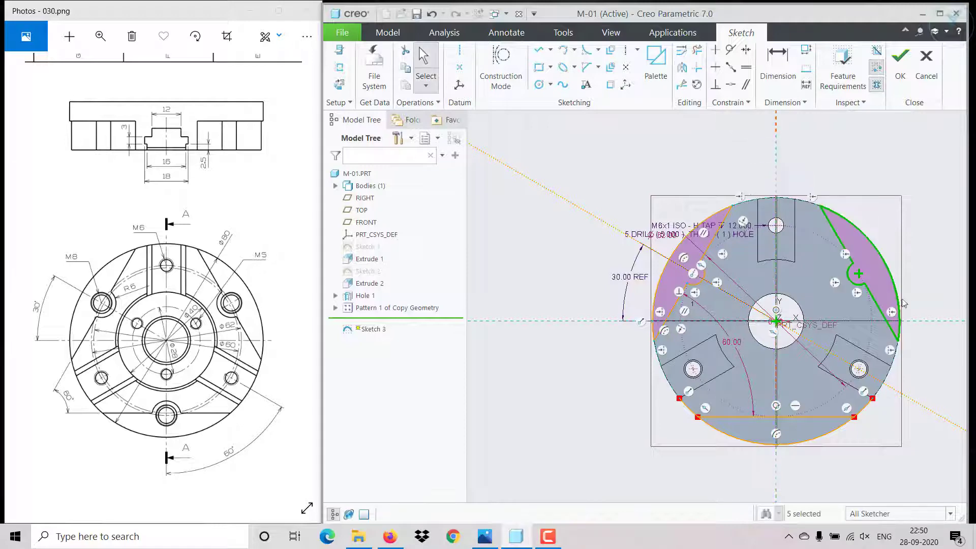
Draw a circle centred where the lower horizontal line crosses the vertical reference, equal in radius to the slanted cut's seat arc
left_click(788, 439)
scroll(789, 438, "up", 4)
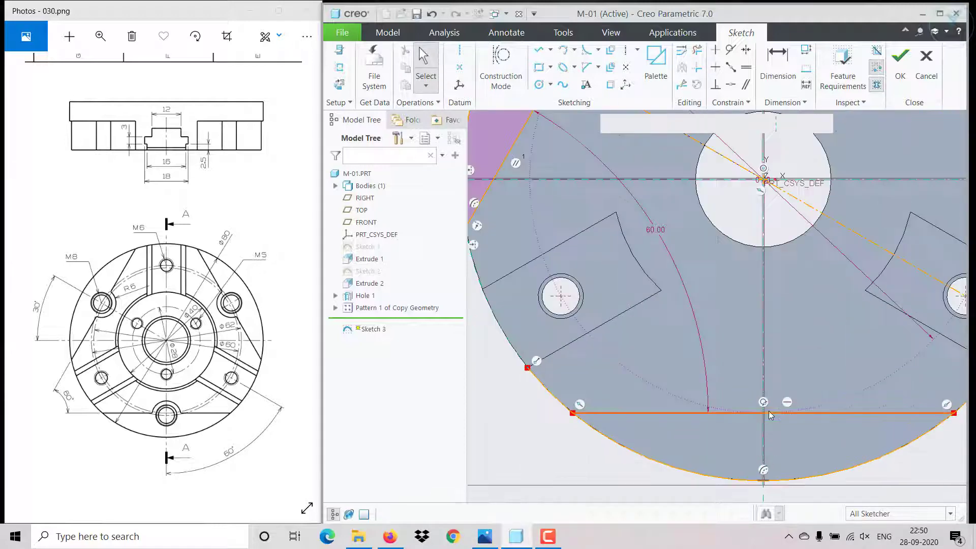
left_click(539, 85)
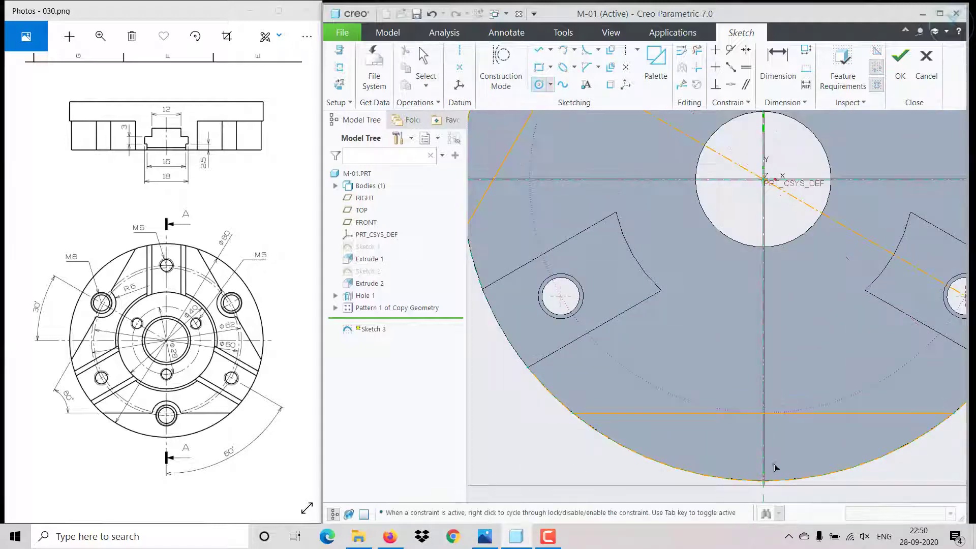
left_click(768, 420)
scroll(800, 393, "up", 1)
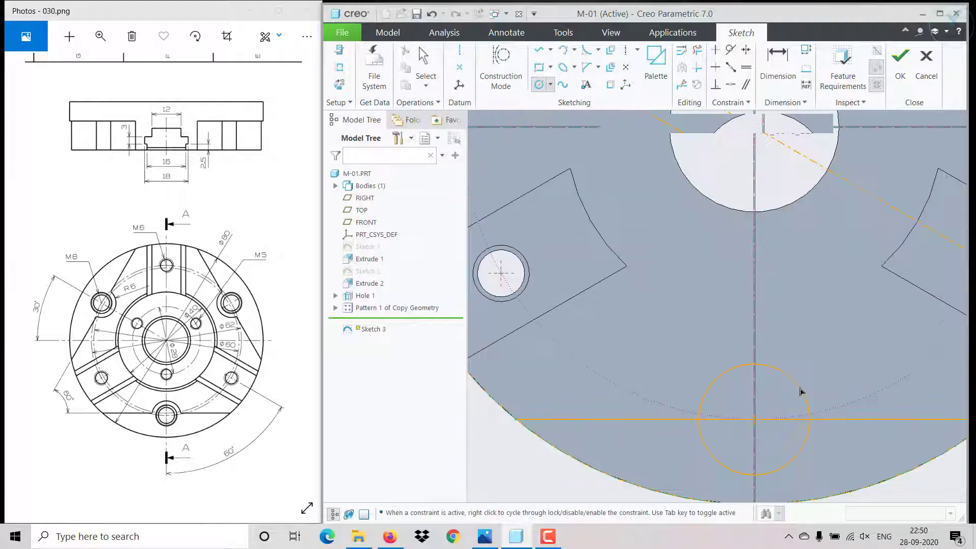
scroll(790, 398, "down", 3)
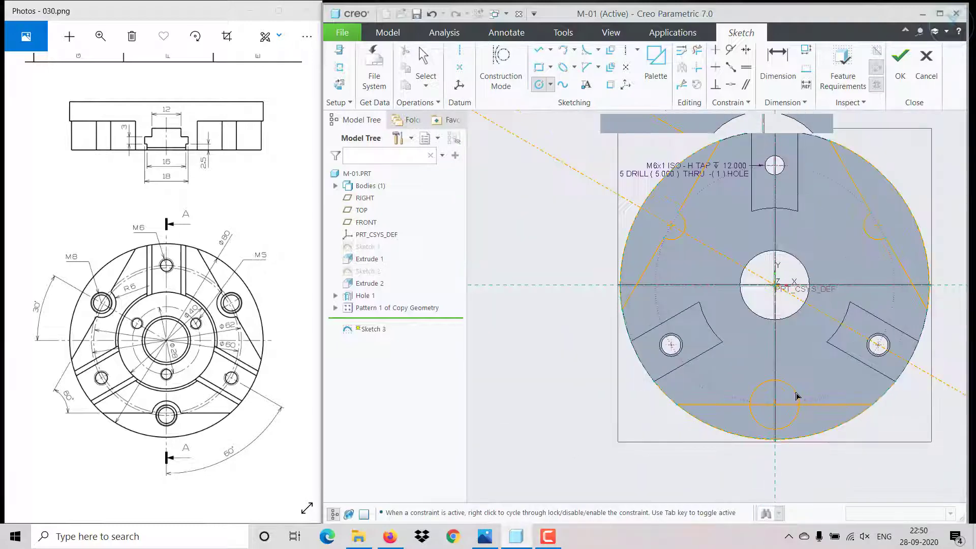
left_click(790, 400)
middle_click(790, 400)
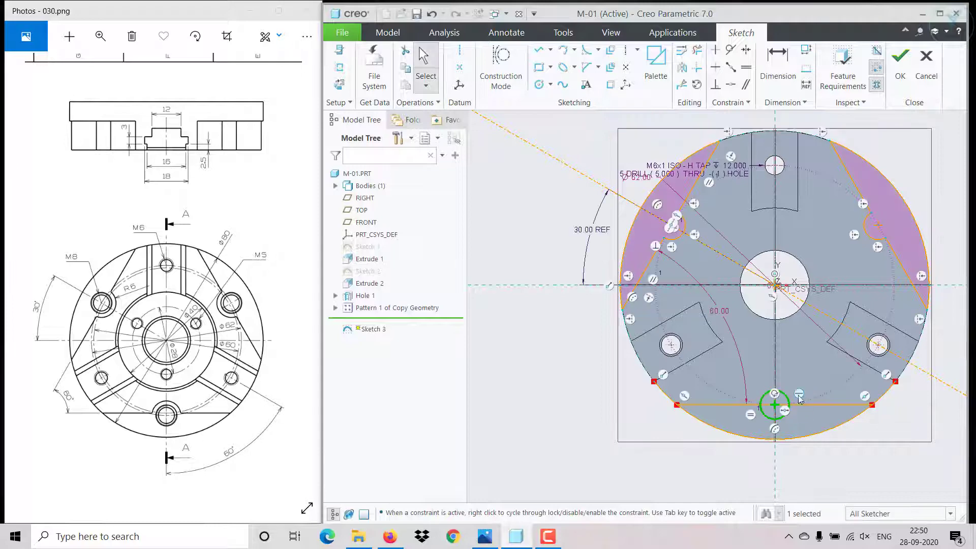
Trim the outer half of the lower circle and the horizontal line's segment inside it
left_click(697, 50)
scroll(781, 426, "up", 2)
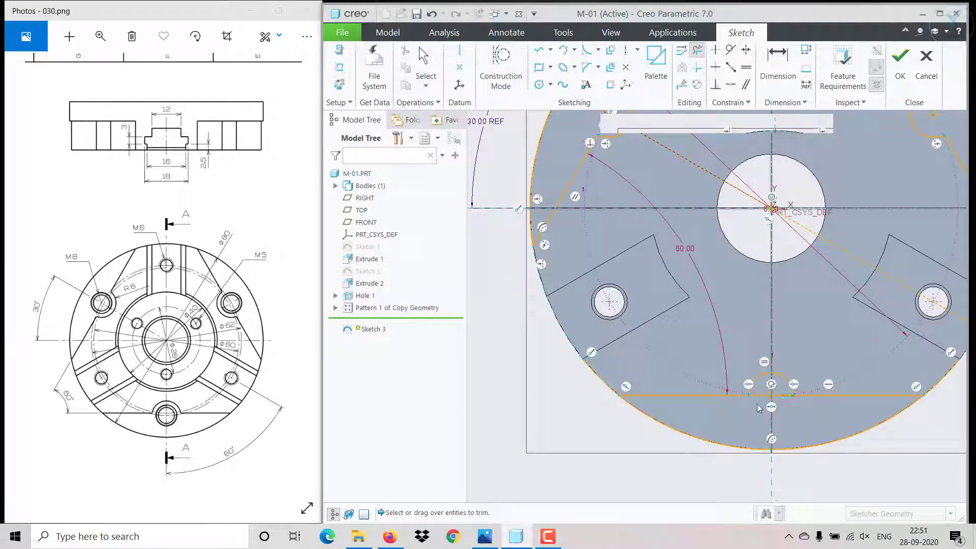
left_click(760, 395)
middle_click(760, 395)
scroll(787, 418, "down", 2)
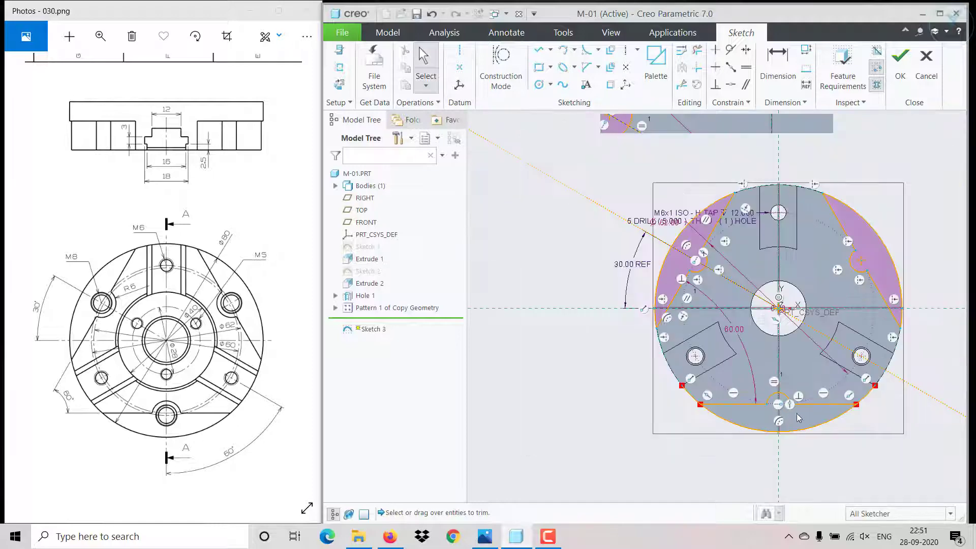
Trim the projected outer edge arc past both ends of the lower horizontal line to close the third cut profile
scroll(870, 396, "up", 1)
left_click(697, 49)
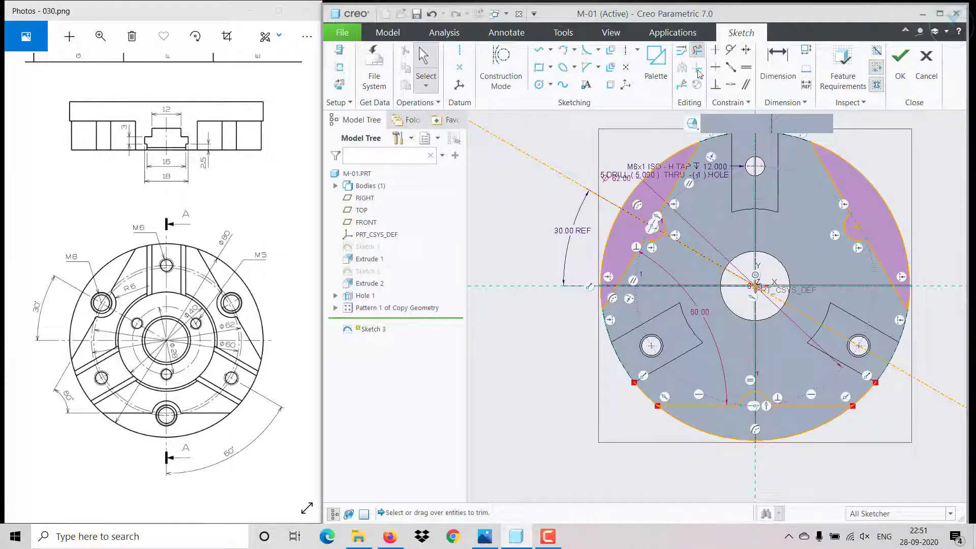
left_click(864, 394)
left_click(646, 394)
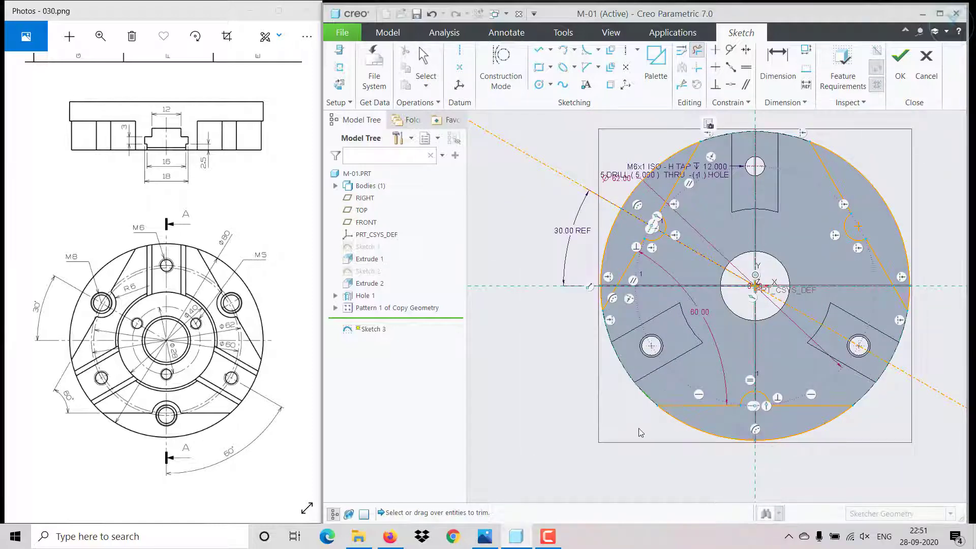
middle_click(641, 433)
scroll(658, 350, "down", 2)
scroll(653, 325, "up", 2)
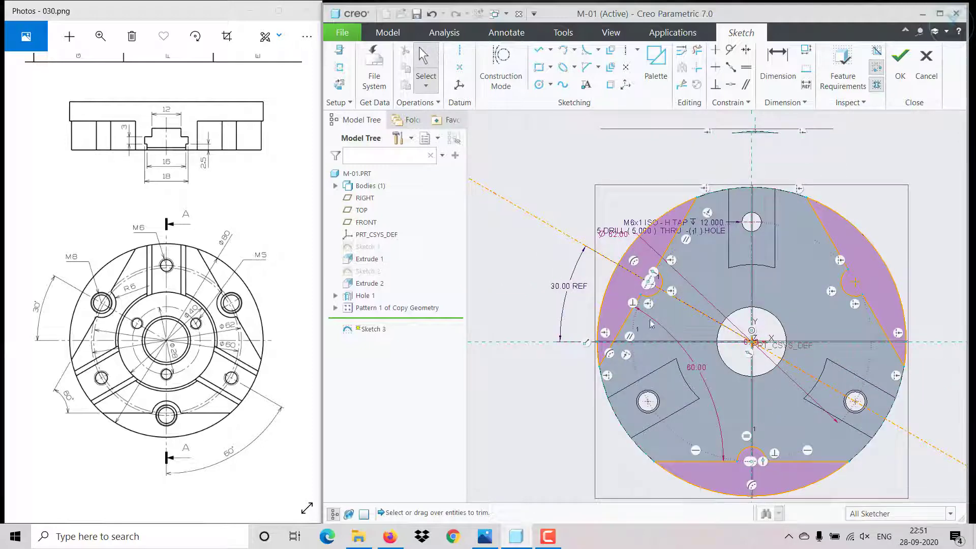
Dimension the radius of the slanted cut's seat arc and set it to 6 mm
left_click(653, 294)
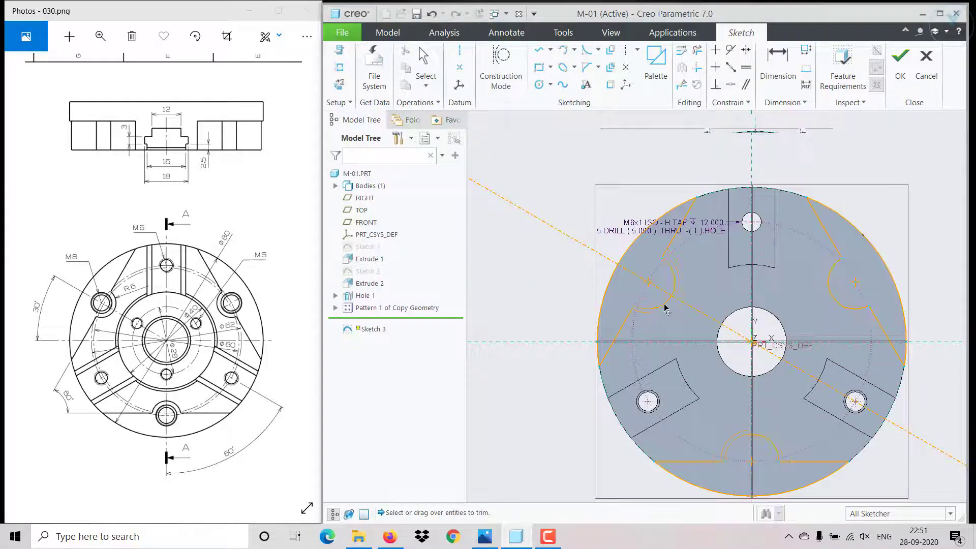
middle_click(669, 309)
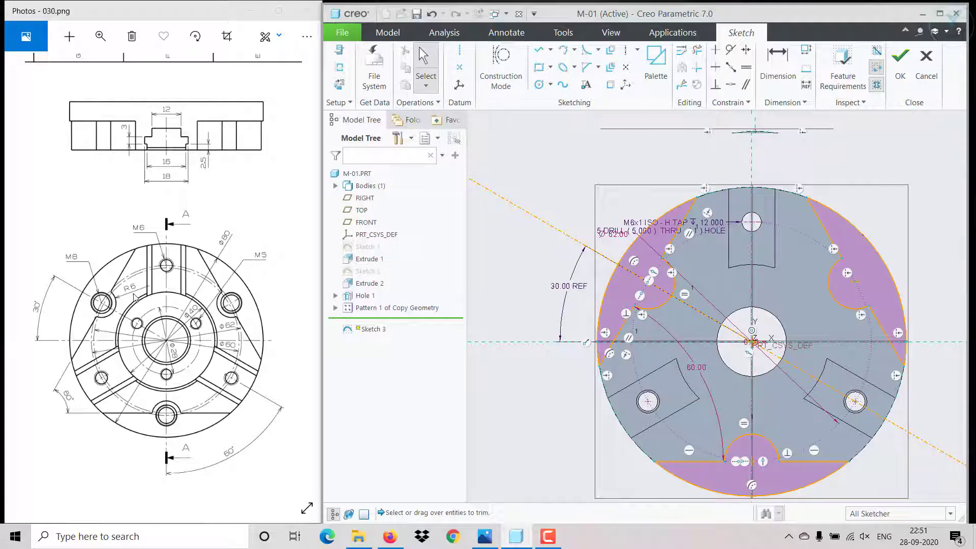
left_click(668, 308)
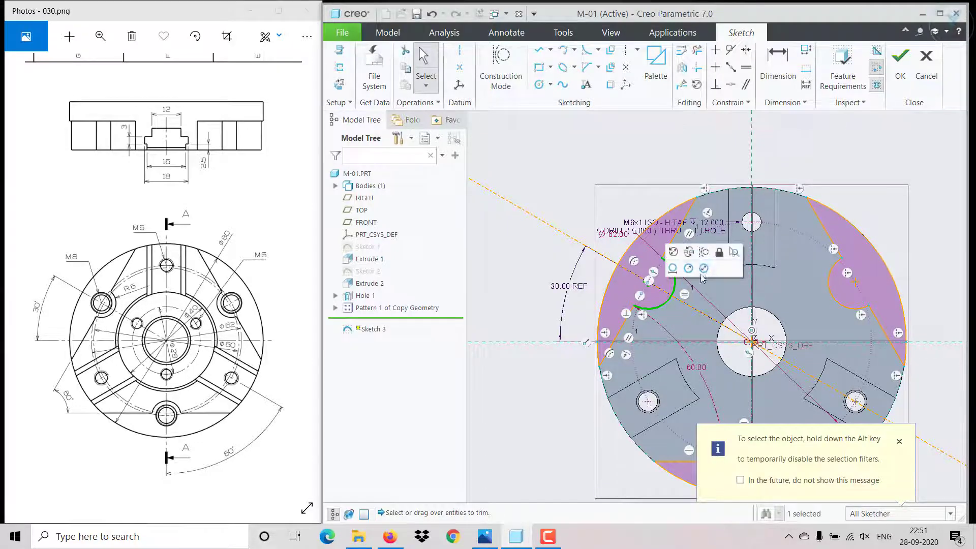
left_click(689, 269)
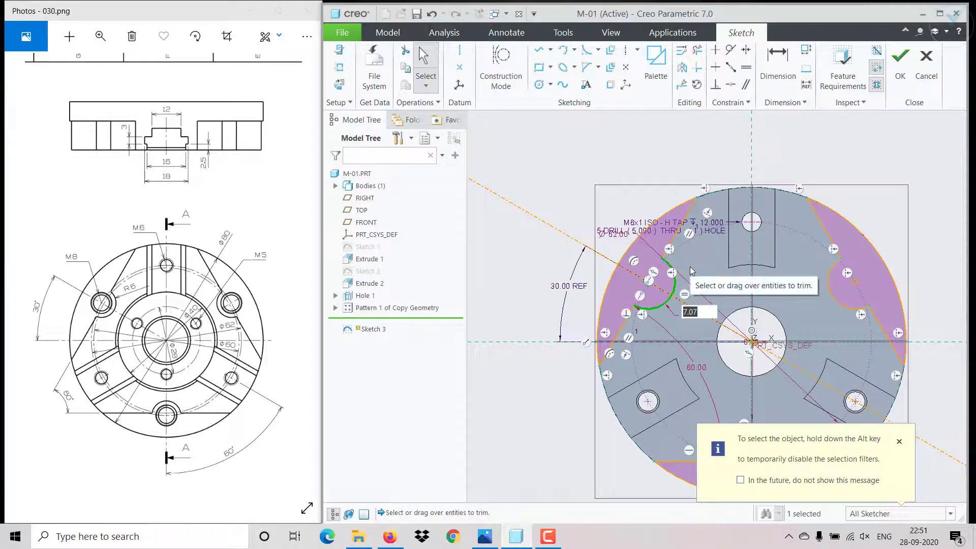
type("6")
key("Return")
left_click(691, 287)
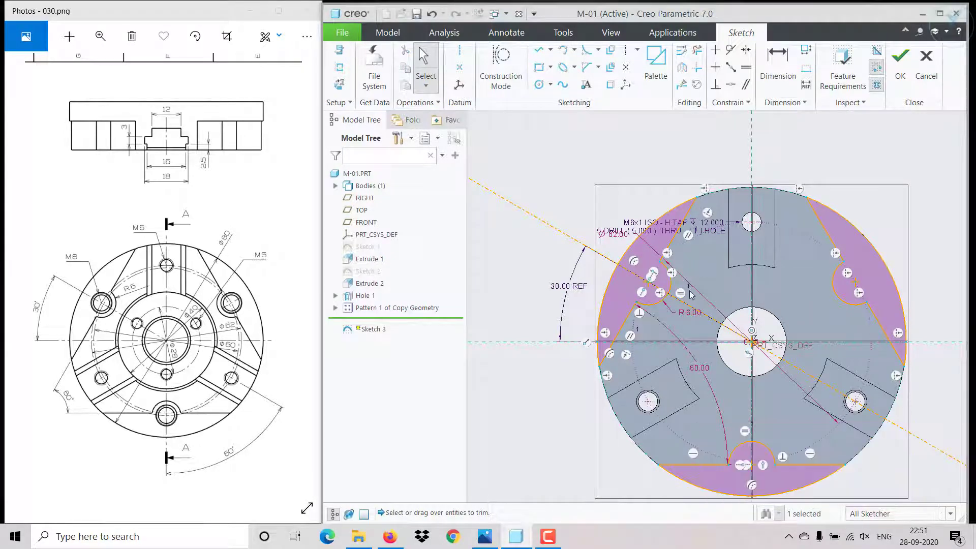
Shift the lower horizontal chord line towards the disc's centre and the slanted chord line outwards to test their freedom of movement
scroll(690, 288, "up", 2)
scroll(676, 296, "down", 2)
mouse_move(671, 295)
left_mouse_down()
mouse_move(682, 305)
mouse_move(660, 295)
mouse_move(668, 304)
left_mouse_up()
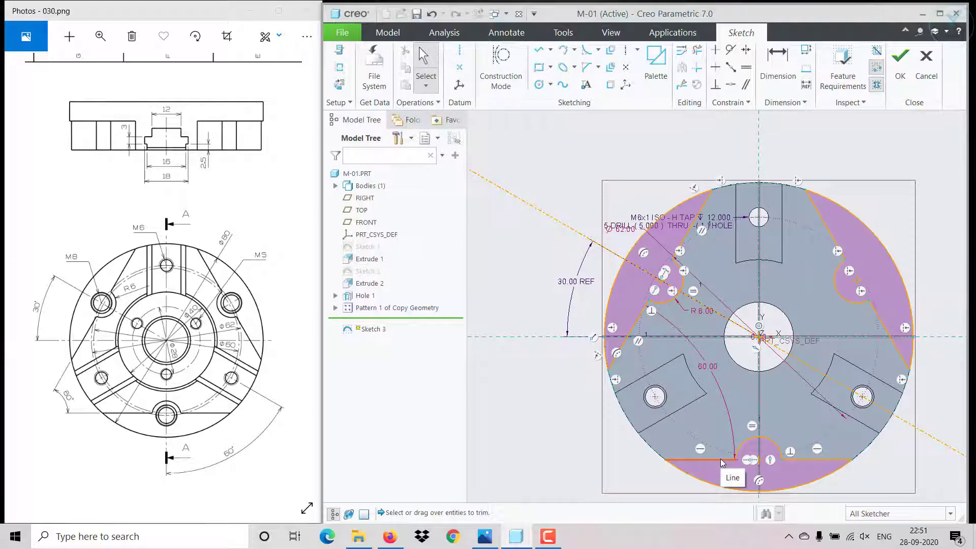
left_click_drag(721, 458, 719, 452)
left_click_drag(642, 310, 636, 311)
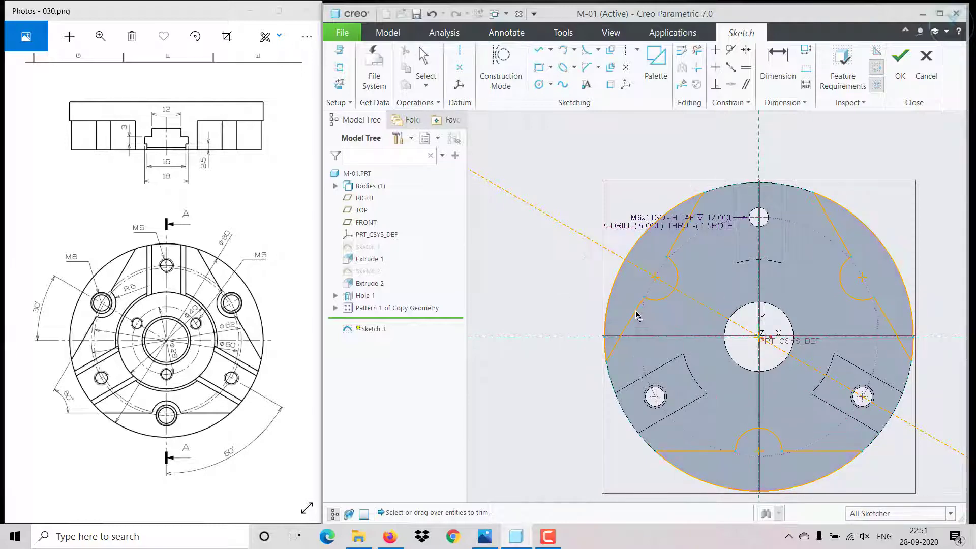
middle_click(635, 315)
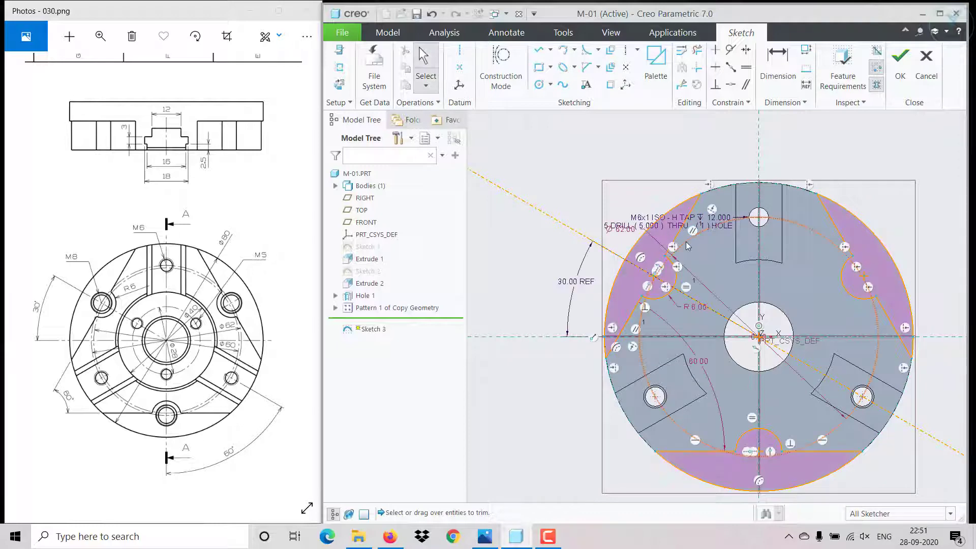
Make the slanted chord line tangent to the 62 mm construction circle
left_click(733, 54)
scroll(676, 239, "down", 3)
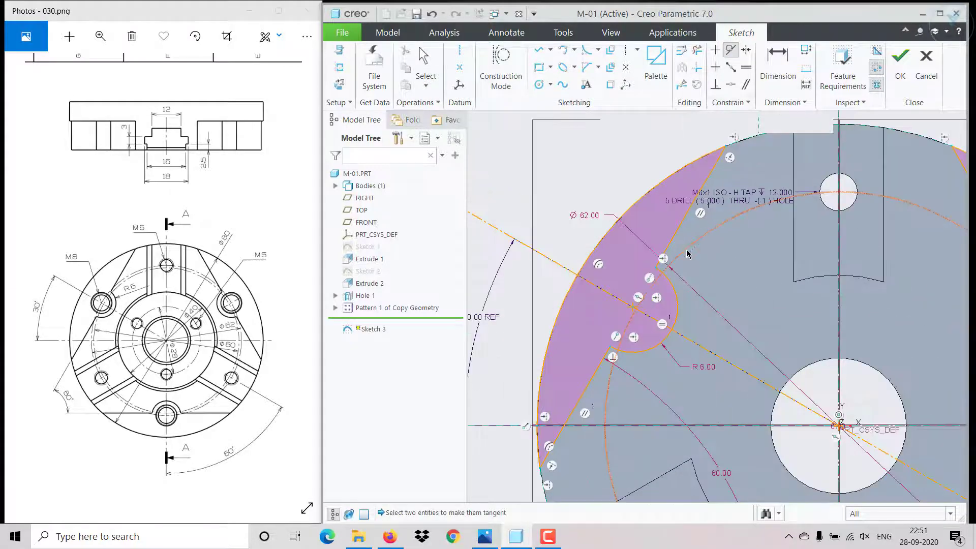
scroll(743, 289, "up", 3)
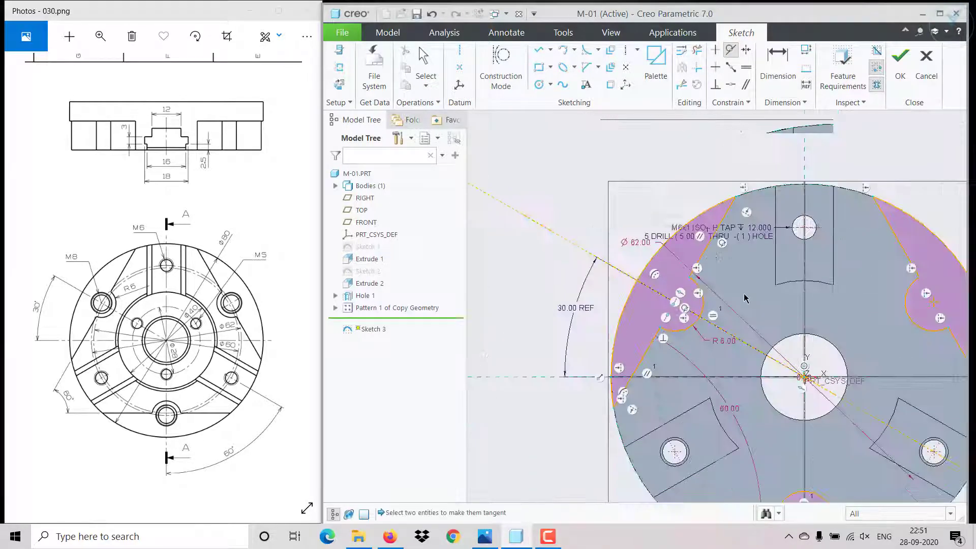
middle_click(721, 279)
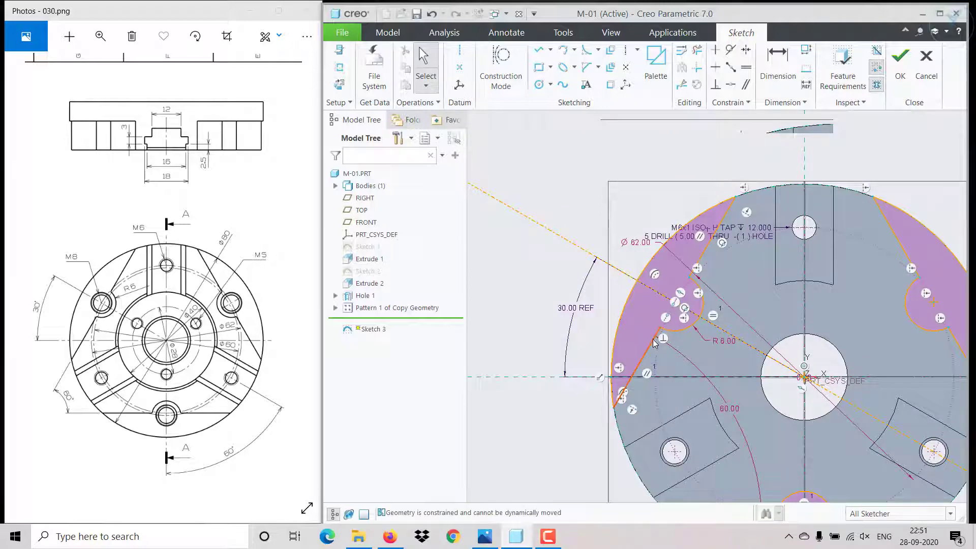
Make the lower horizontal chord line tangent to the 62 mm construction circle
scroll(691, 339, "up", 2)
left_click_drag(722, 456, 721, 438)
key("ctrl+y")
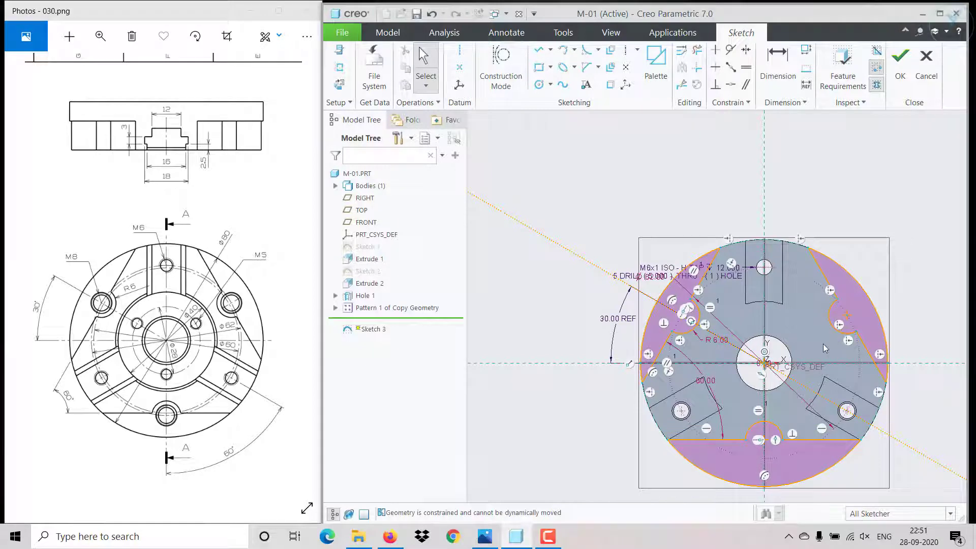
left_click(730, 51)
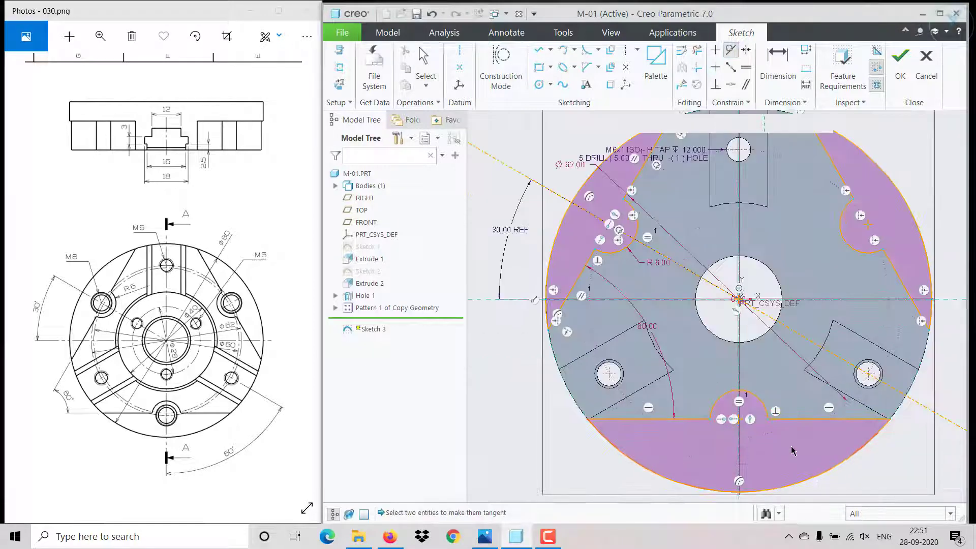
scroll(794, 444, "down", 2)
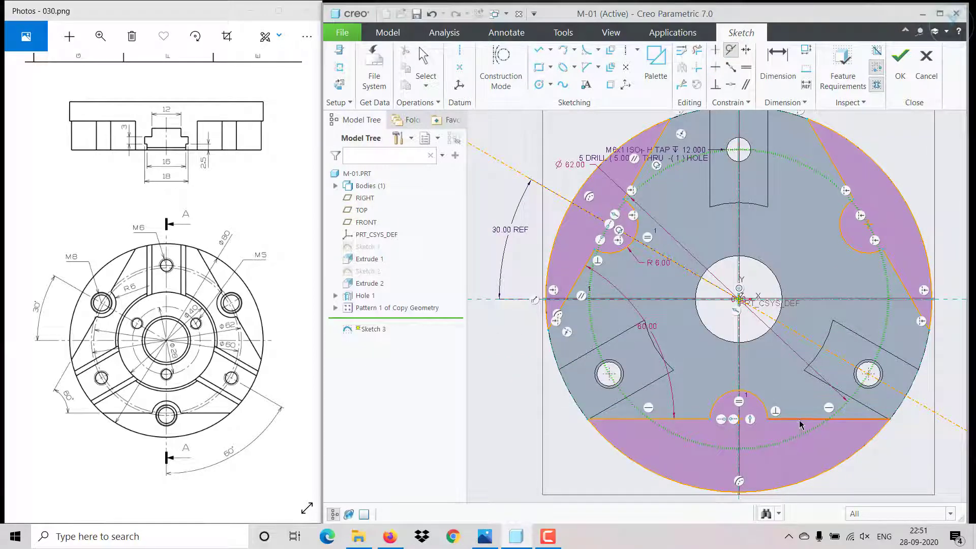
left_click(798, 420)
middle_click(794, 425)
scroll(794, 425, "up", 2)
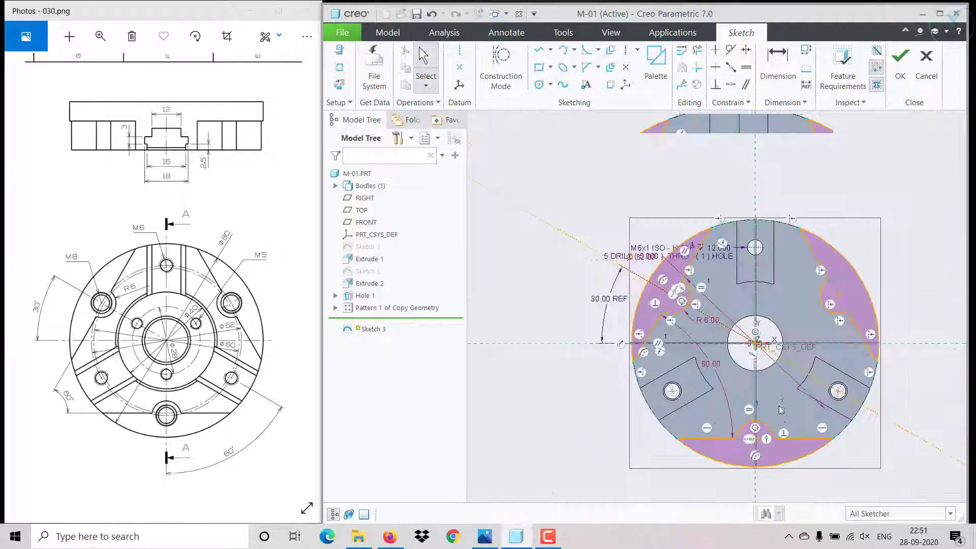
Finish the sketch and extrude-cut the three chord-shaped regions with their round seats 12 mm deep into the disc
left_click(899, 77)
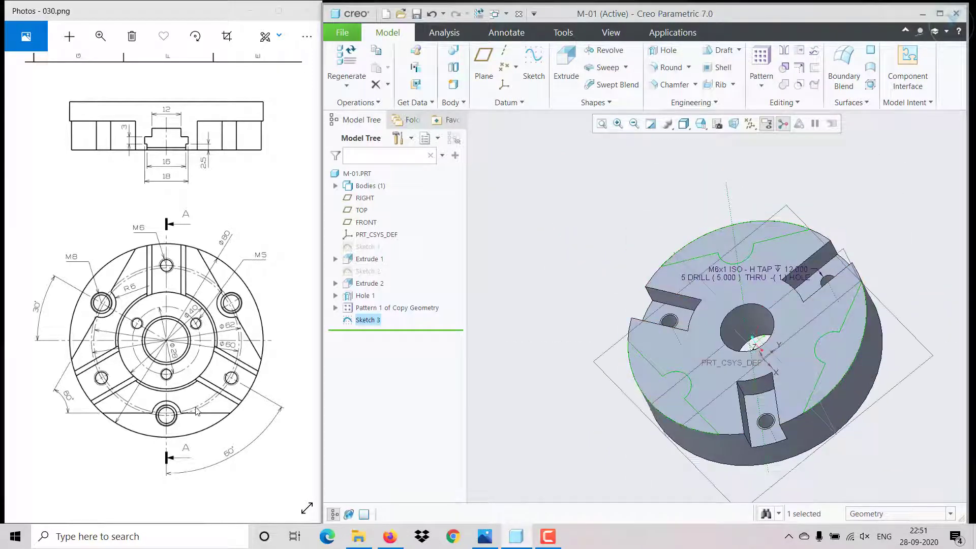
left_click_drag(196, 411, 79, 407)
left_click_drag(235, 401, 214, 386)
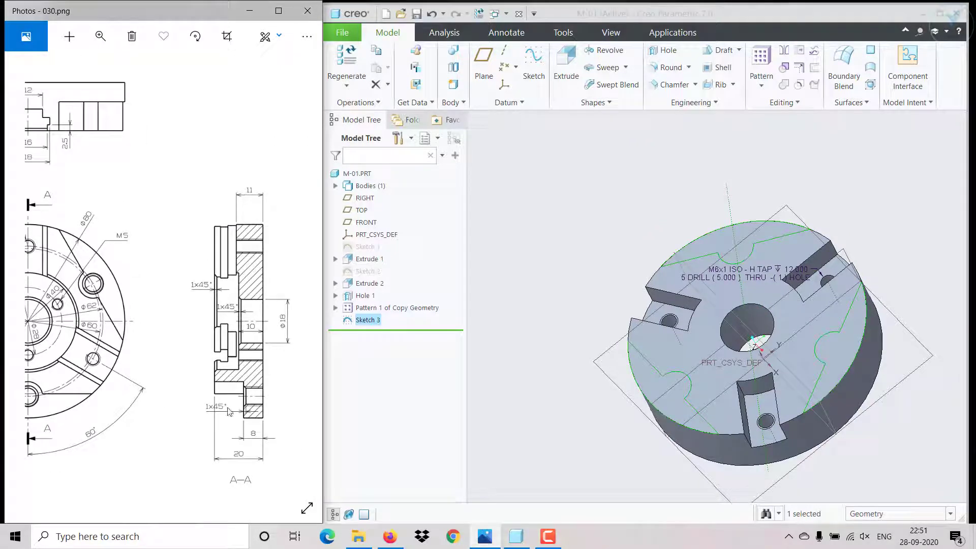
left_click(566, 66)
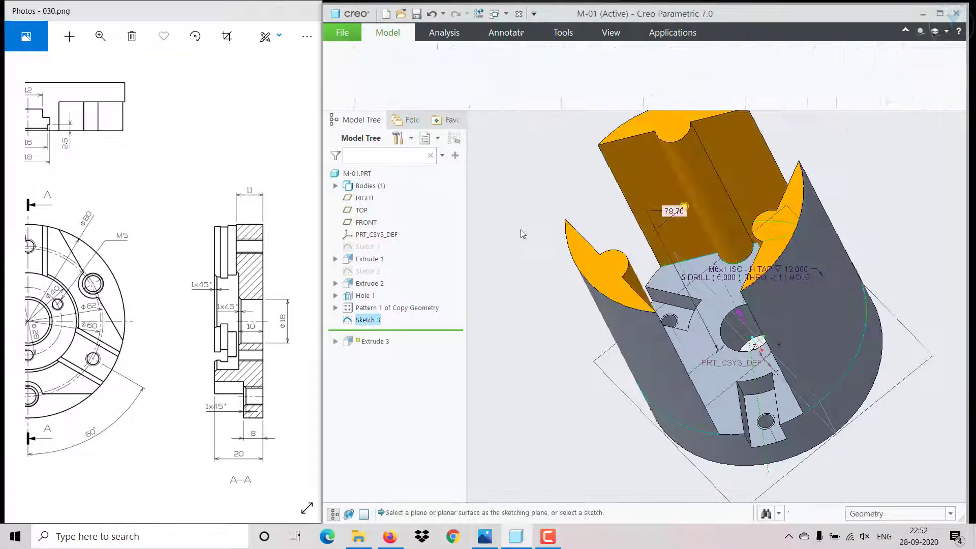
left_click(546, 66)
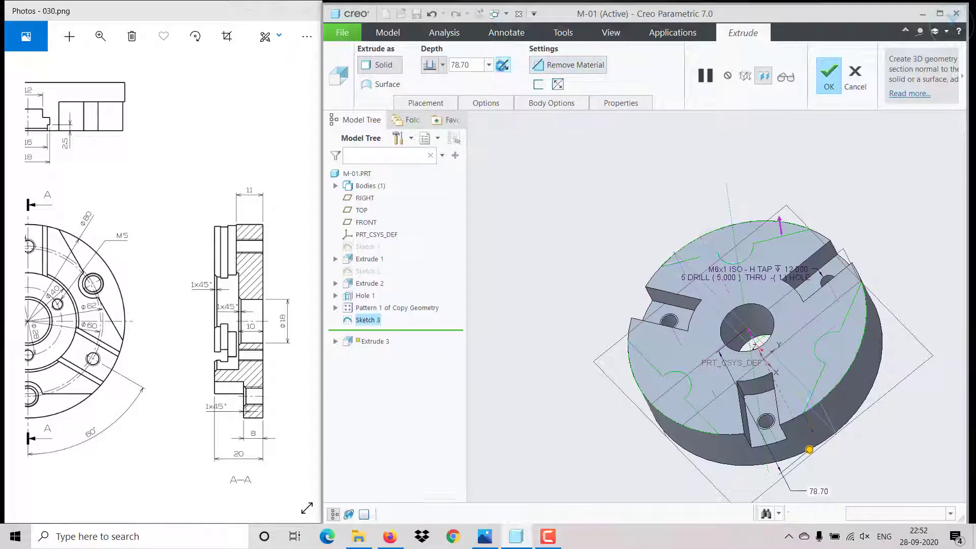
left_click(476, 63)
type("12")
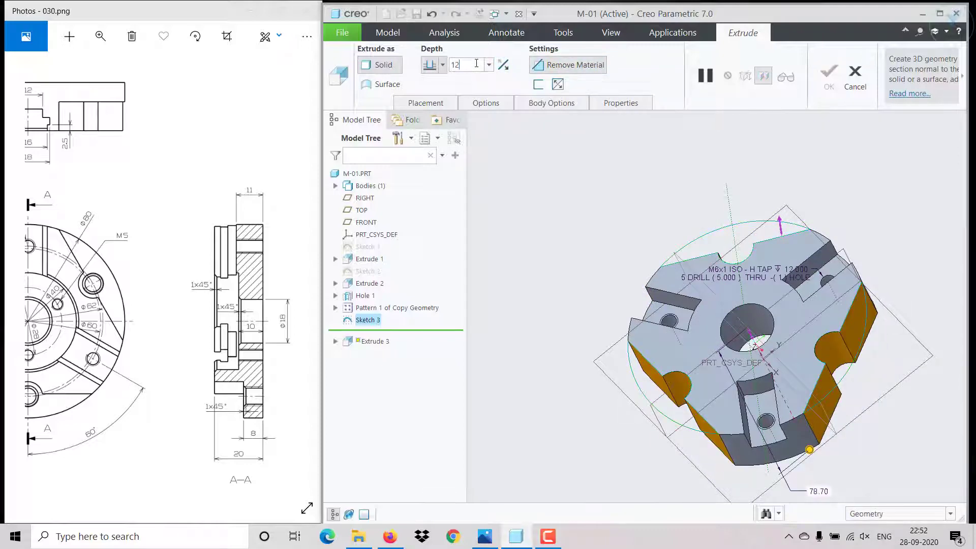
key("Return")
left_click(828, 92)
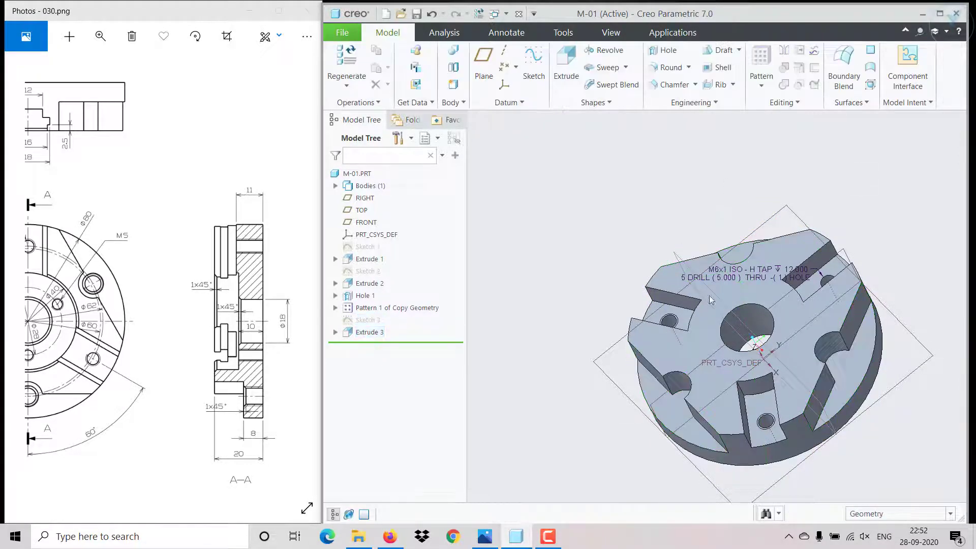
On the disc's raised front face, sketch a circle centred on the origin and set its diameter to 40 mm
mouse_move(687, 313)
middle_mouse_down()
mouse_move(679, 365)
mouse_move(619, 314)
mouse_move(663, 333)
middle_mouse_up()
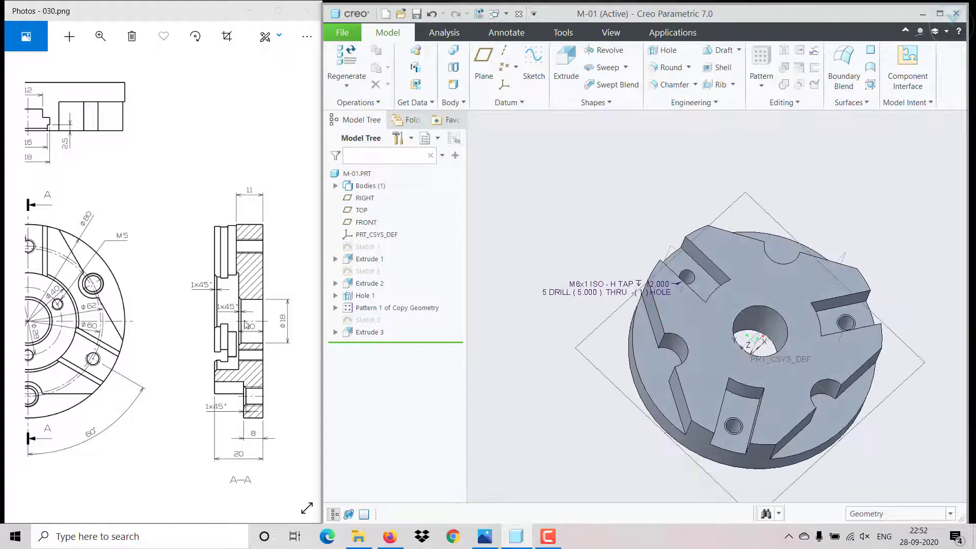
left_click(724, 347)
left_click(787, 293)
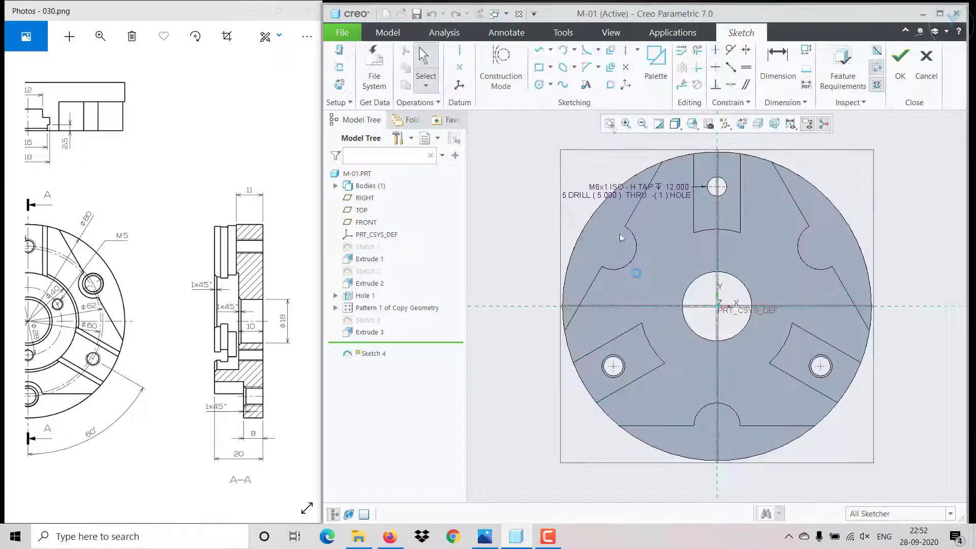
left_click(540, 85)
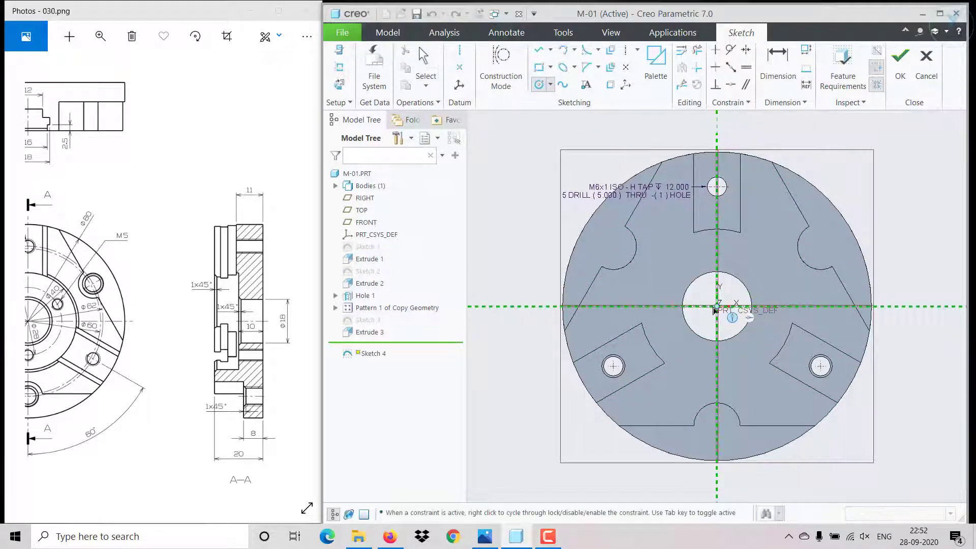
left_click(765, 279)
middle_click(767, 279)
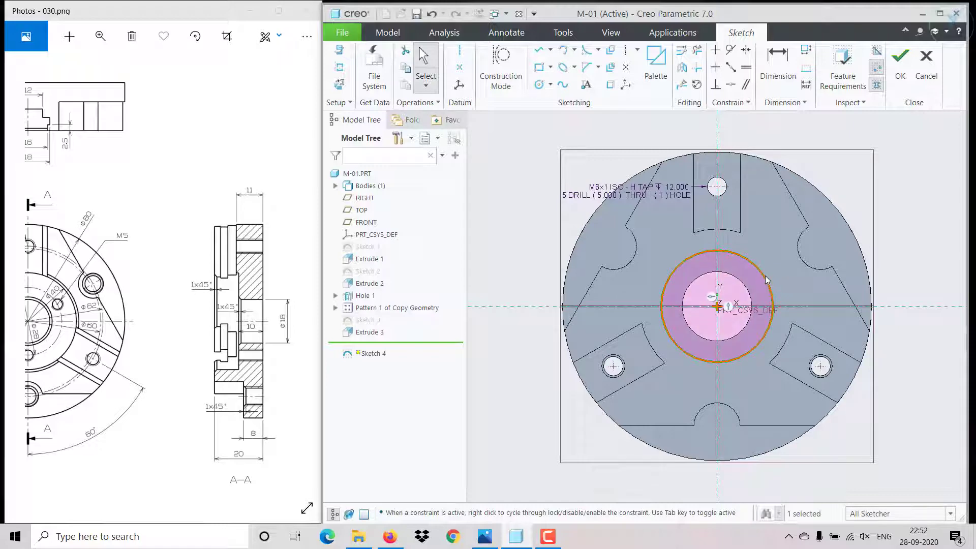
left_click(804, 246)
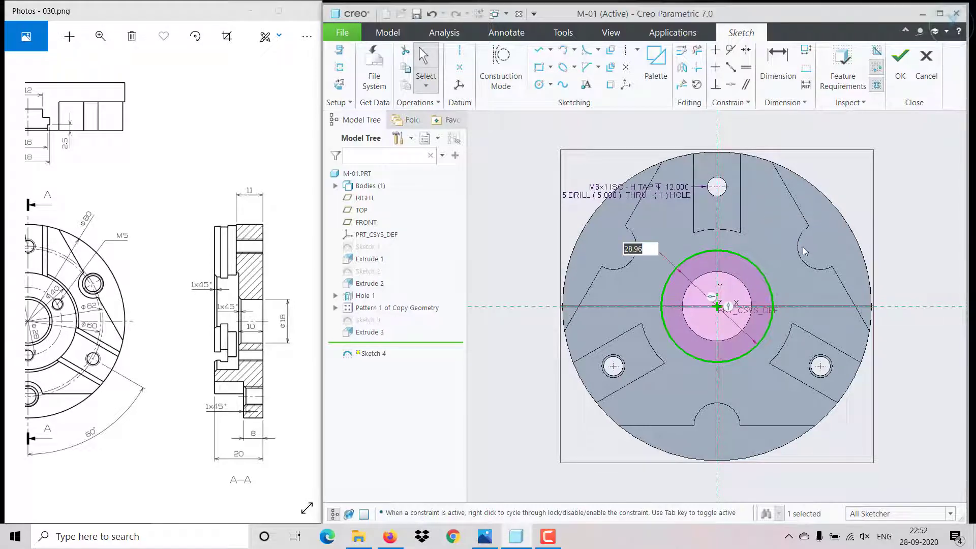
type("40")
key("Return")
Extrude-cut the 40 mm circle 10 mm deep as a central recess, flipping the cut direction into the material
left_click_drag(160, 349, 252, 348)
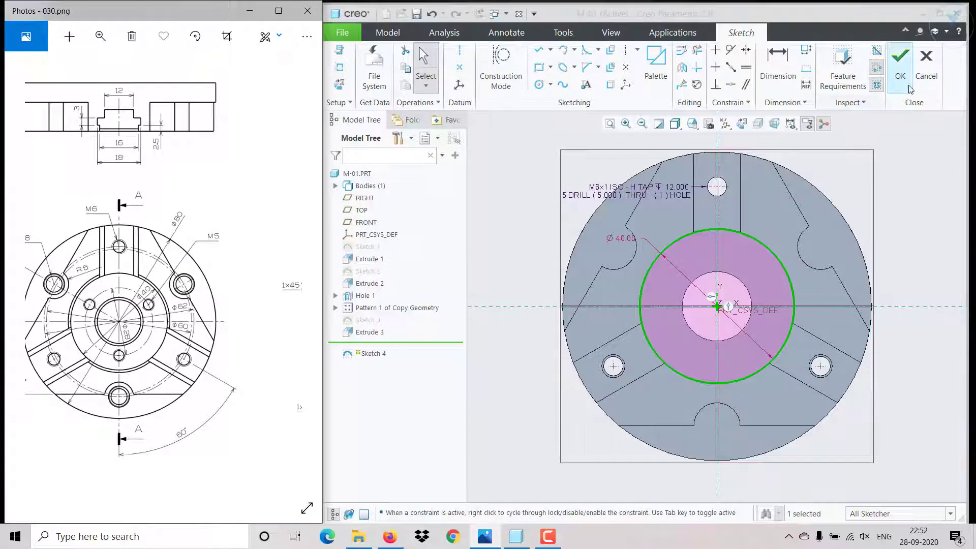
left_click(901, 71)
left_click(566, 64)
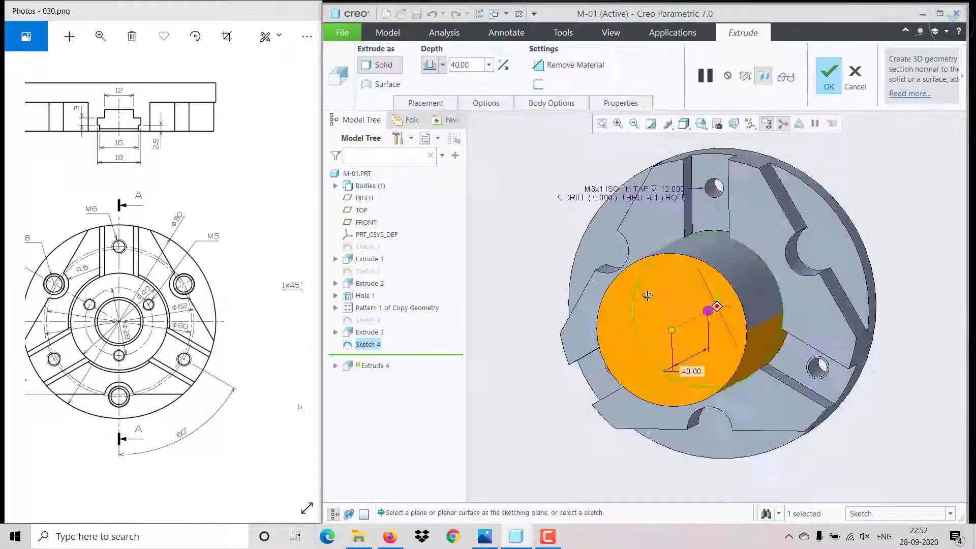
left_click(556, 67)
left_click(503, 64)
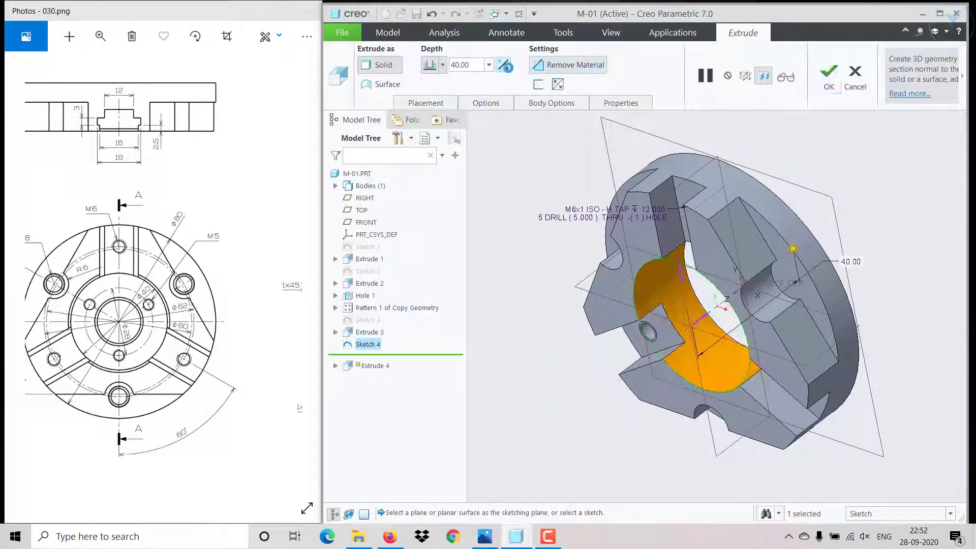
left_click_drag(243, 365, 126, 361)
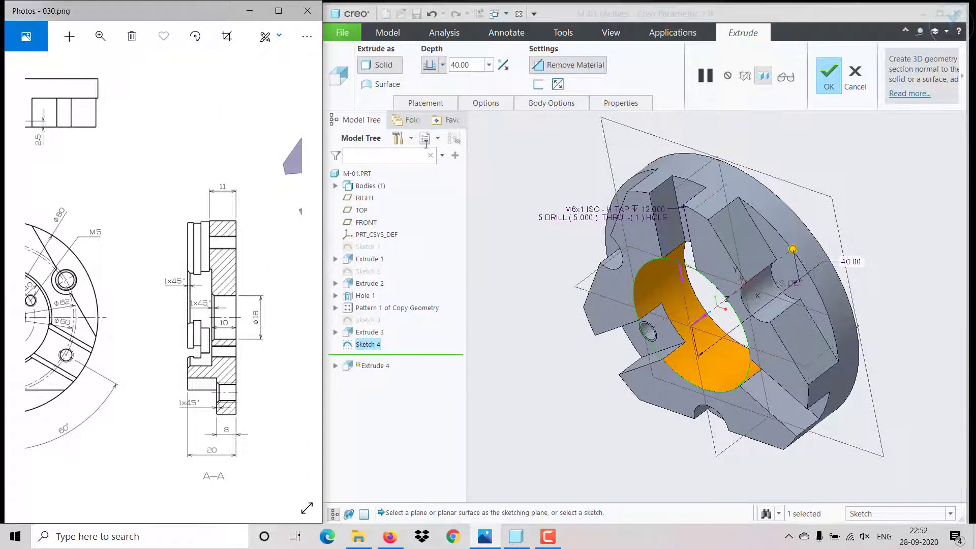
double_click(473, 66)
type("10")
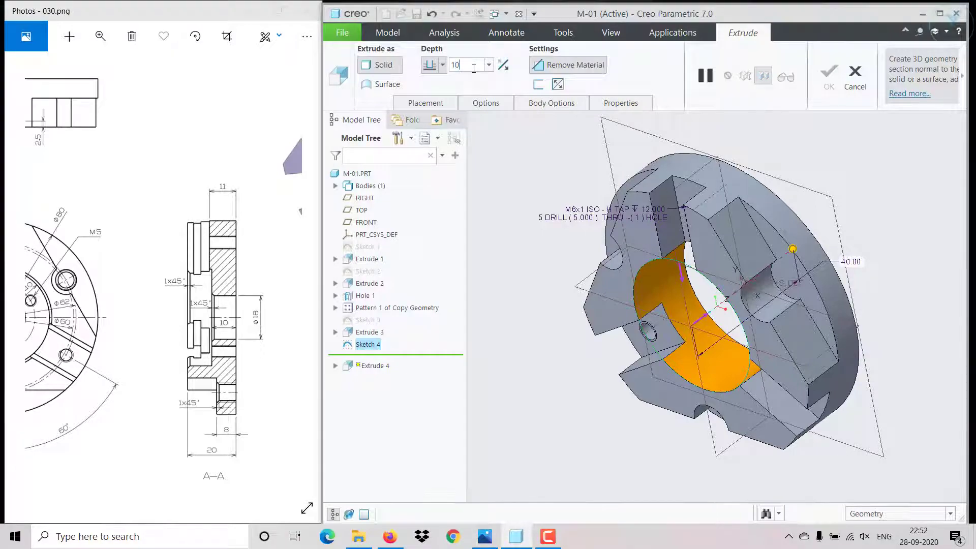
key("Return")
left_click(828, 81)
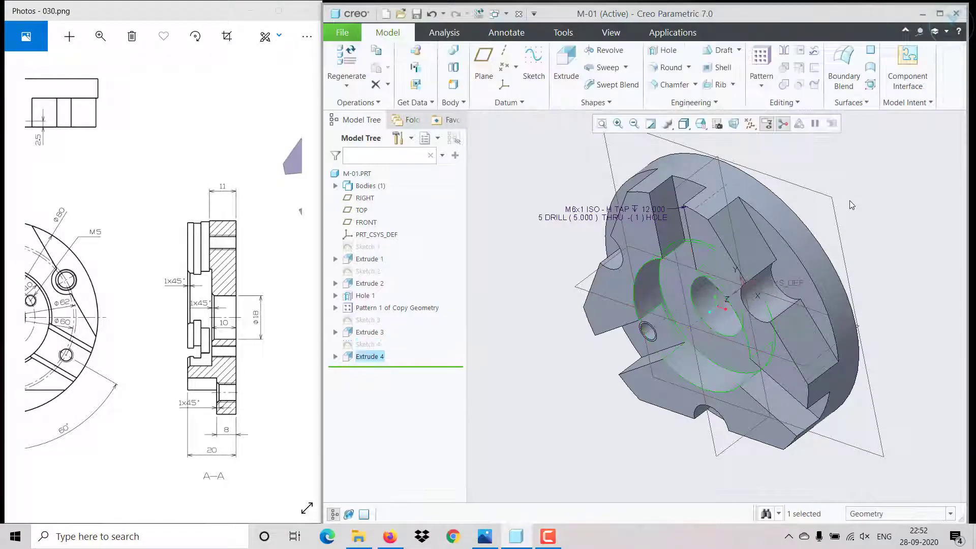
Start a standard ISO tapped hole on a chord-cut floor face, drilled through all with screw size M8x1.25
mouse_move(854, 199)
middle_mouse_down()
mouse_move(913, 250)
mouse_move(875, 243)
mouse_move(876, 281)
mouse_move(887, 279)
middle_mouse_up()
left_click_drag(175, 409, 276, 386)
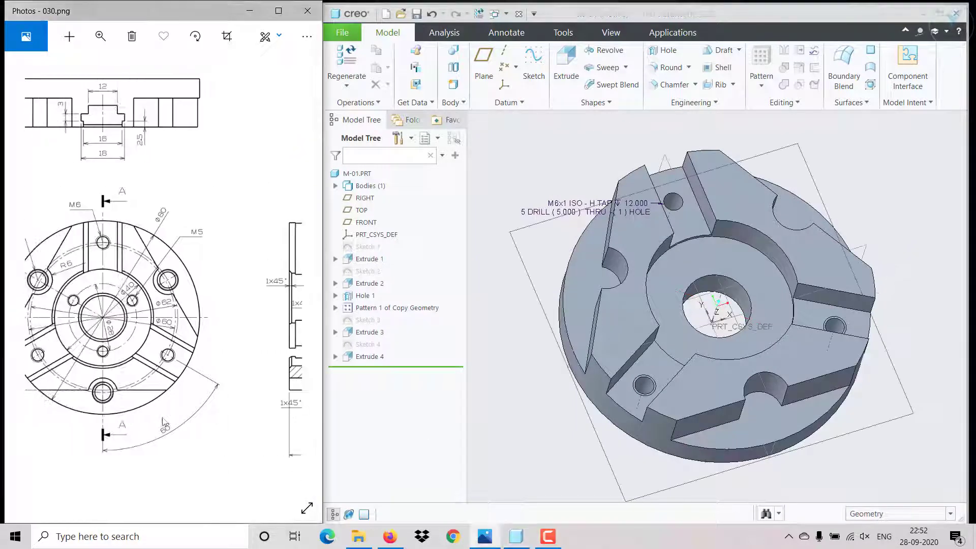
left_click_drag(72, 341, 152, 333)
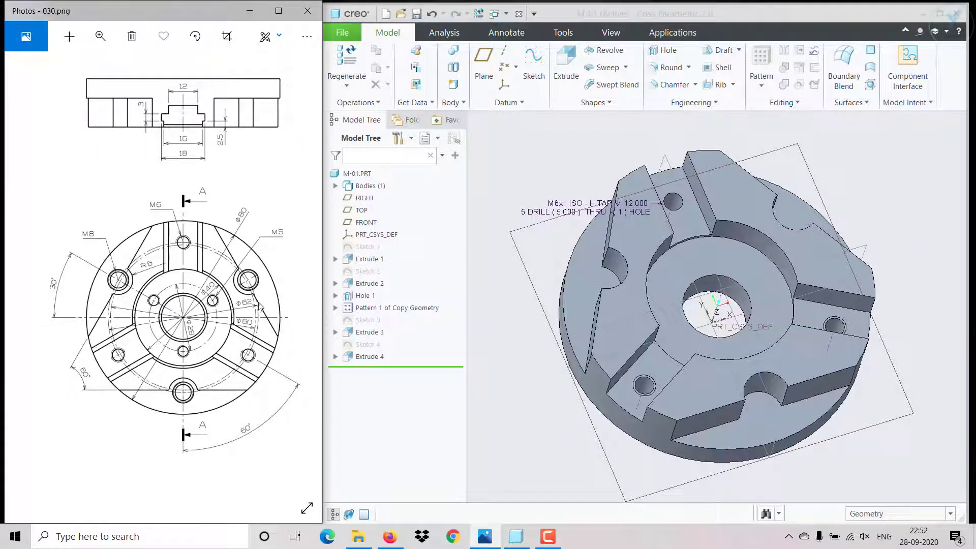
left_click(736, 430)
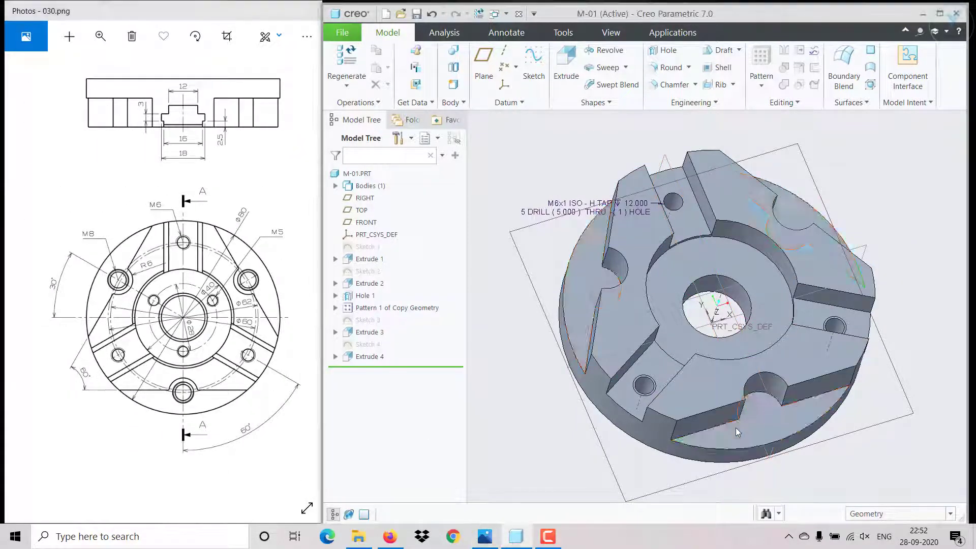
left_click(736, 428)
left_click(663, 49)
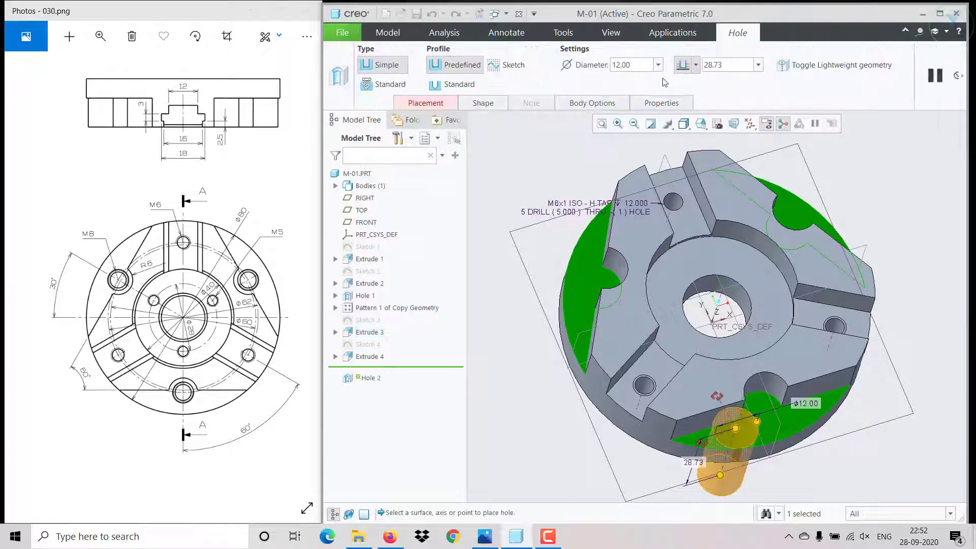
left_click(385, 84)
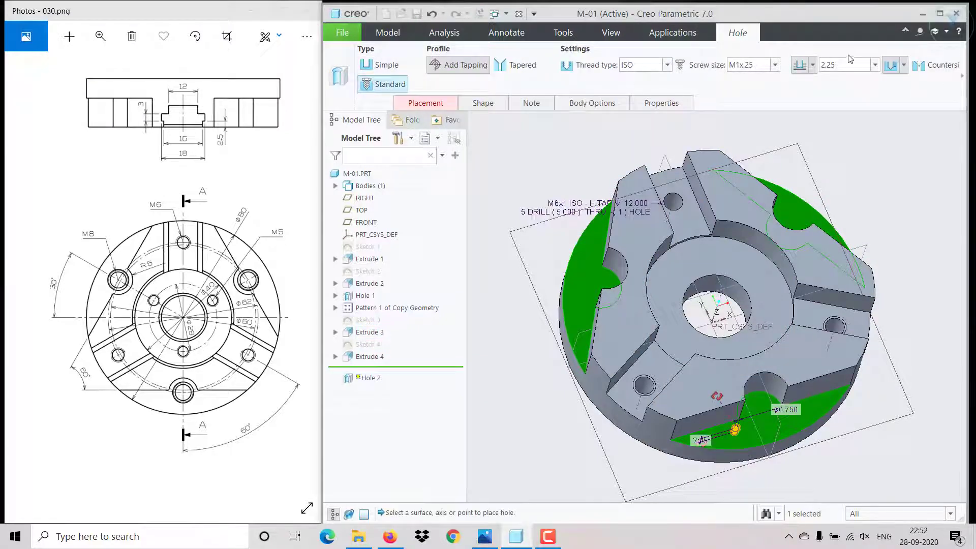
left_click(812, 65)
left_click(803, 123)
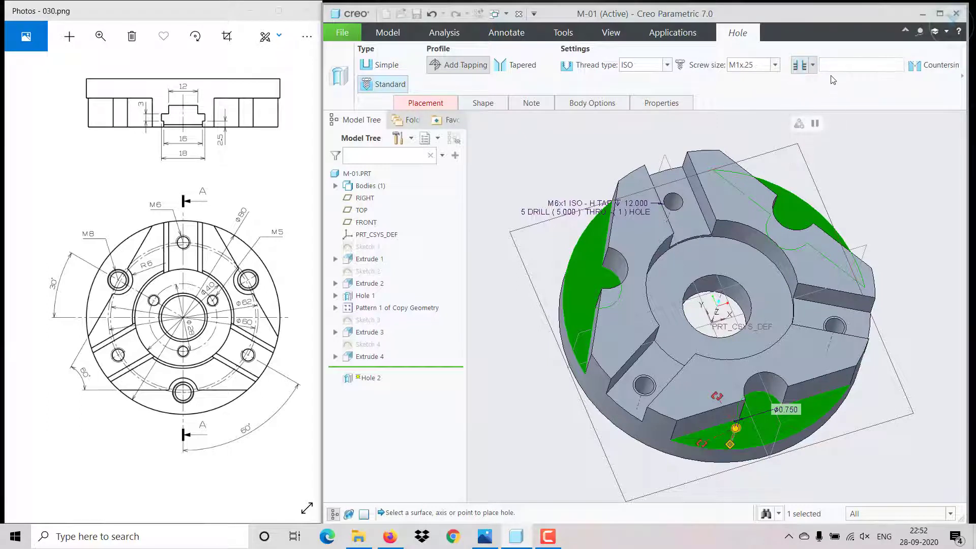
left_click(775, 65)
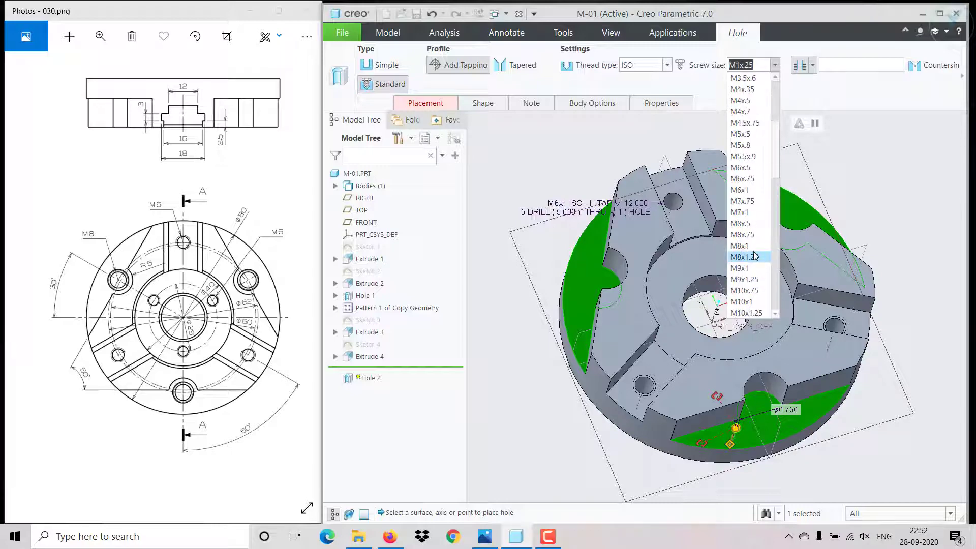
left_click(750, 256)
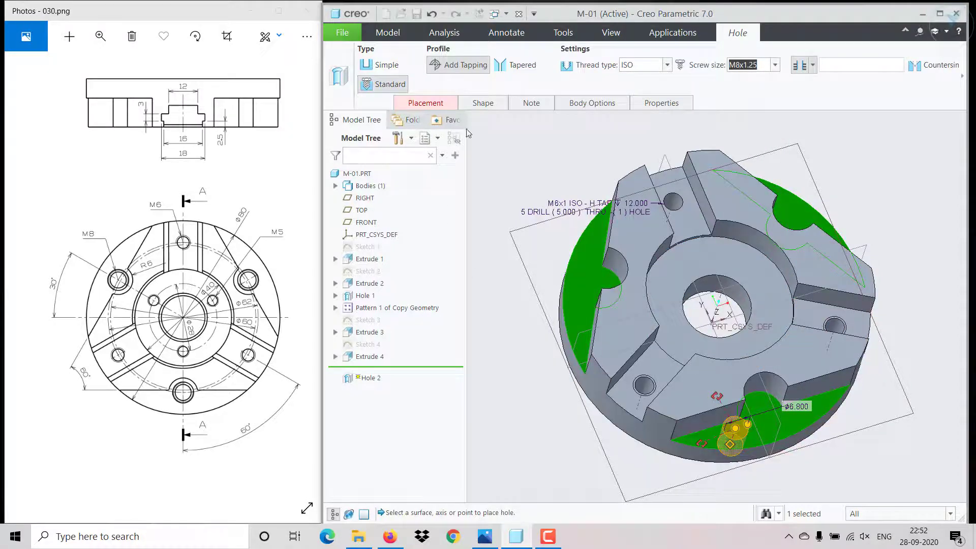
Set the M8 hole's placement type to Diameter, referencing the disc's central axis and the RIGHT plane
left_click(444, 102)
left_click(498, 171)
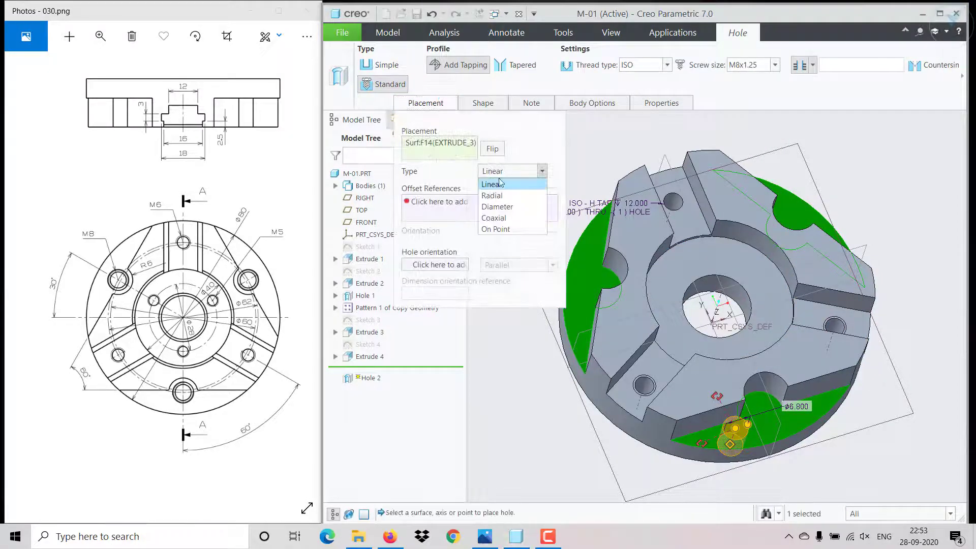
left_click(497, 207)
left_click(448, 203)
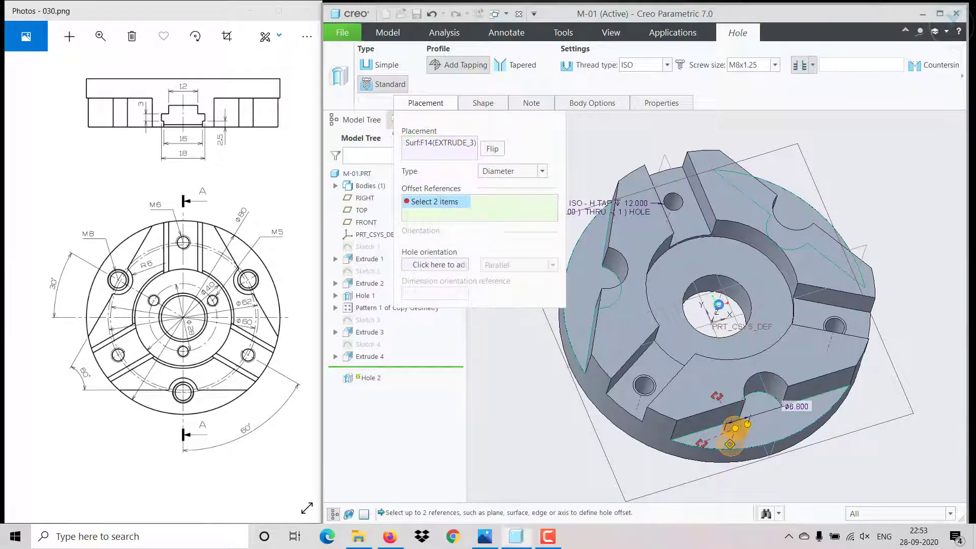
left_click(719, 308)
left_click(743, 334)
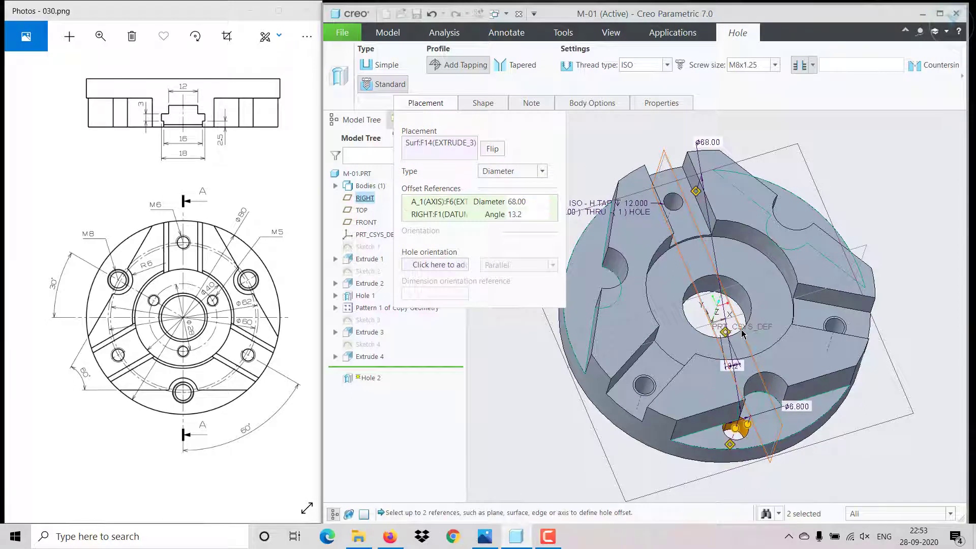
Place the M8 hole on a 62 mm diameter at an angle of 0° and complete the hole
left_click(533, 202)
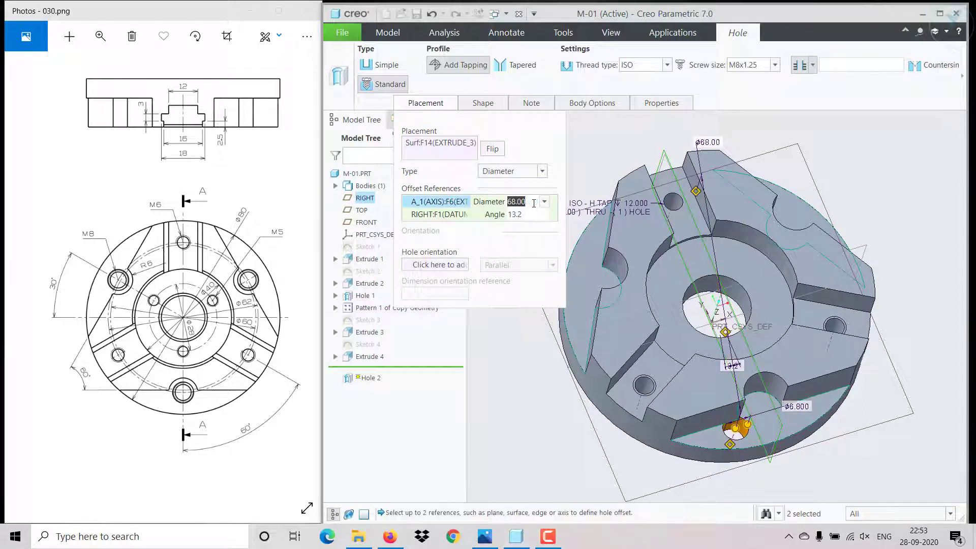
type("62")
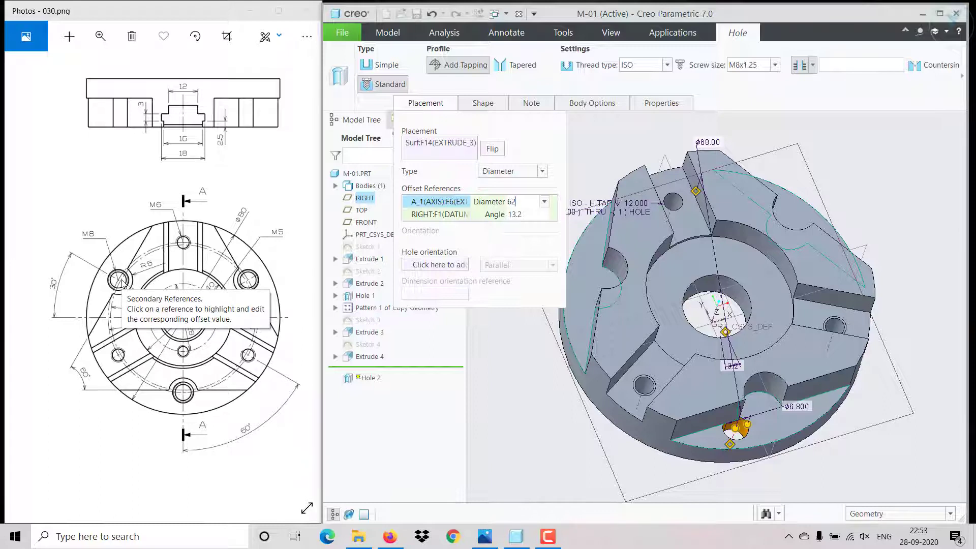
left_click(540, 215)
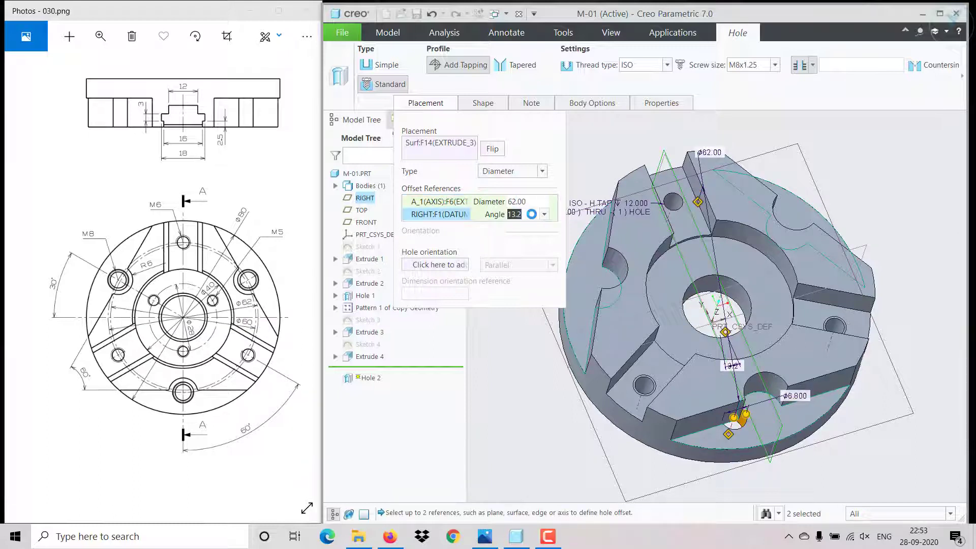
type("0")
key("Return")
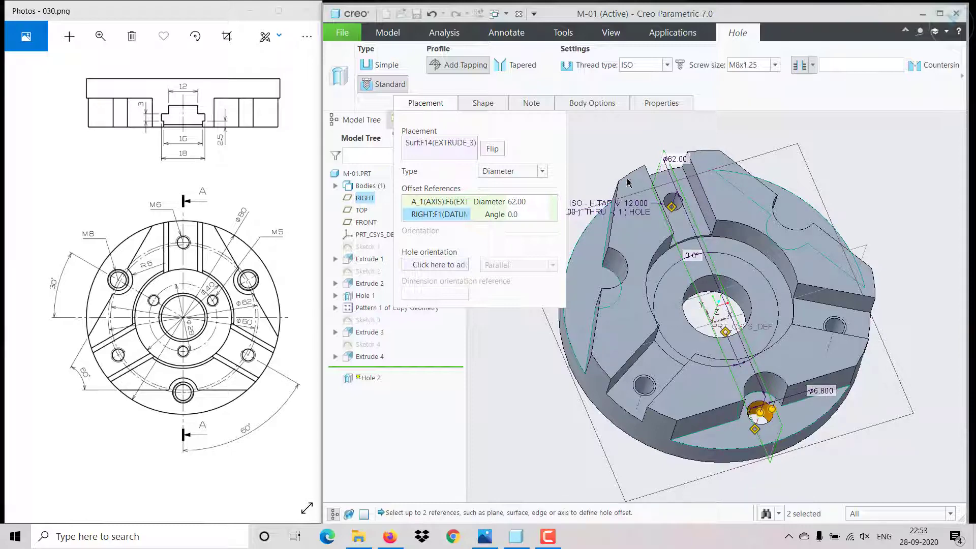
left_click(962, 76)
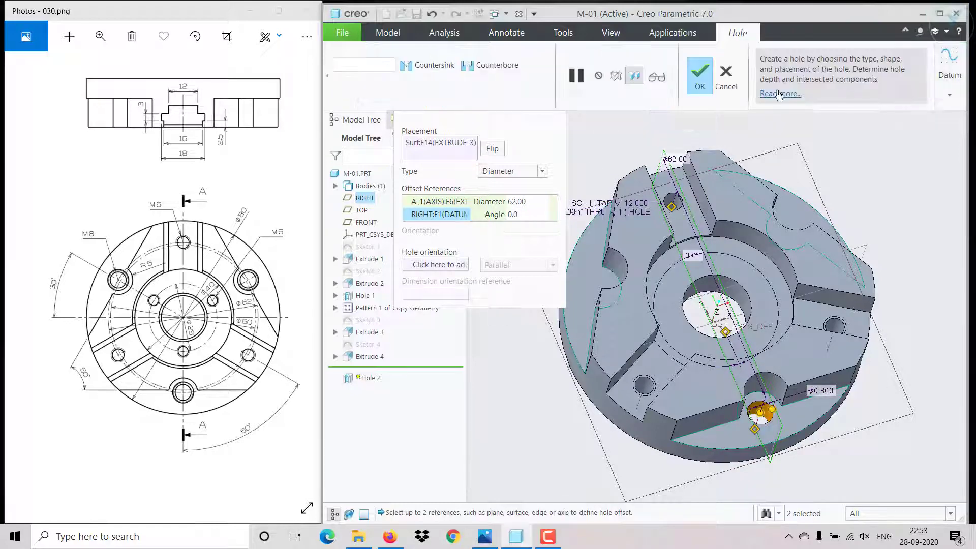
left_click(706, 84)
Compare the model with the drawing's isometric, section and front views
mouse_move(900, 262)
middle_mouse_down()
mouse_move(808, 316)
mouse_move(816, 345)
mouse_move(836, 364)
middle_mouse_up()
mouse_move(247, 218)
left_mouse_down()
mouse_move(163, 258)
mouse_move(160, 297)
left_mouse_up()
left_click_drag(254, 243, 115, 264)
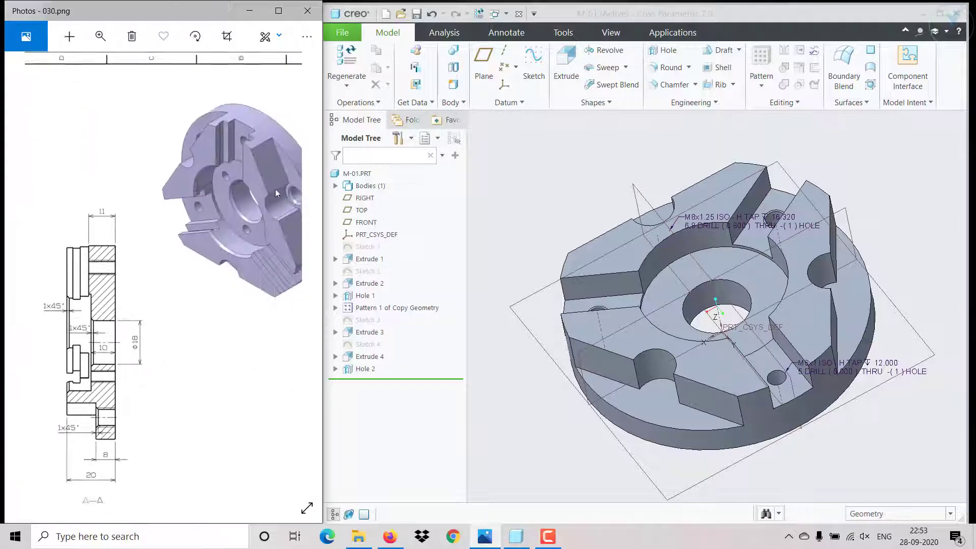
left_click_drag(123, 311, 270, 314)
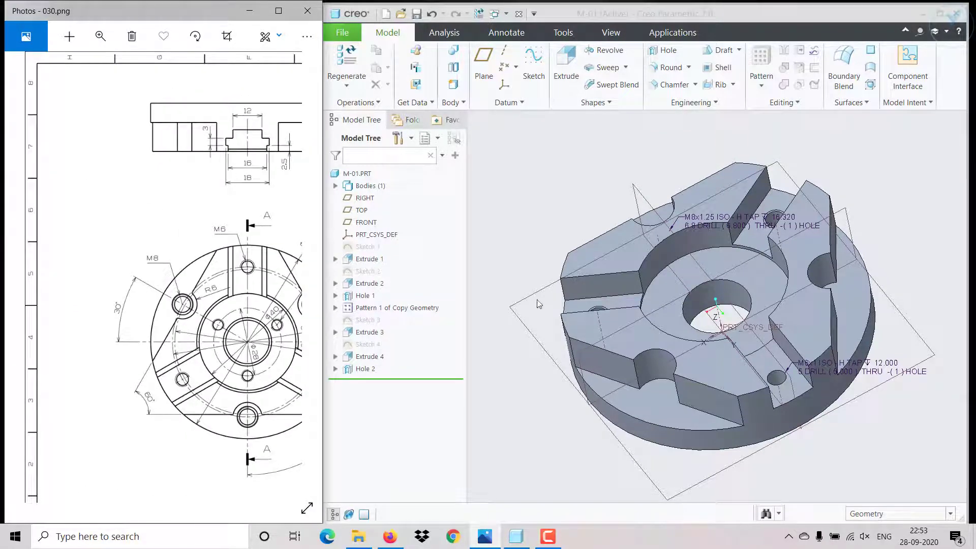
On the vertical datum plane through the disc's axis, sketch a rectangle about 14 mm wide and 2.3 mm high across the centreline, below the top face
middle_click_drag(630, 300, 718, 281)
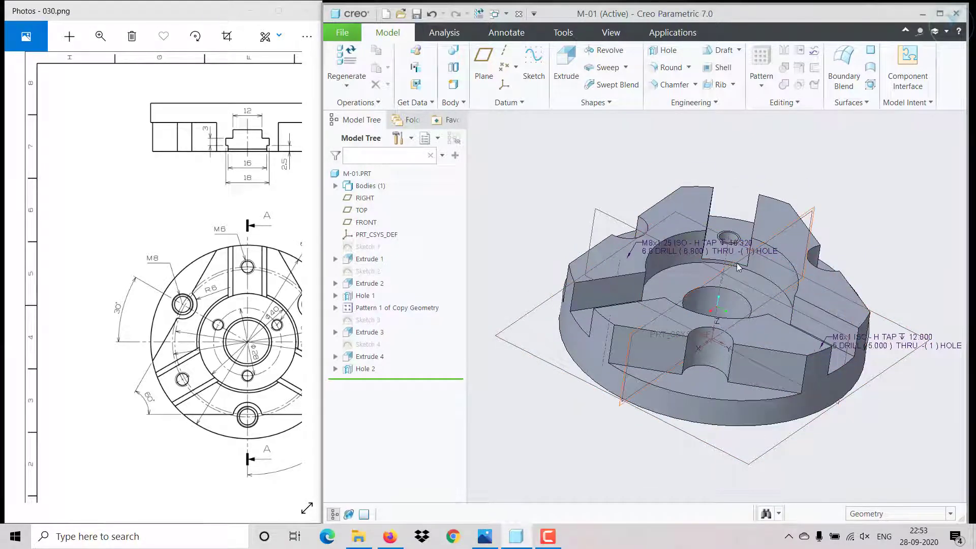
left_click(738, 267)
left_click(747, 210)
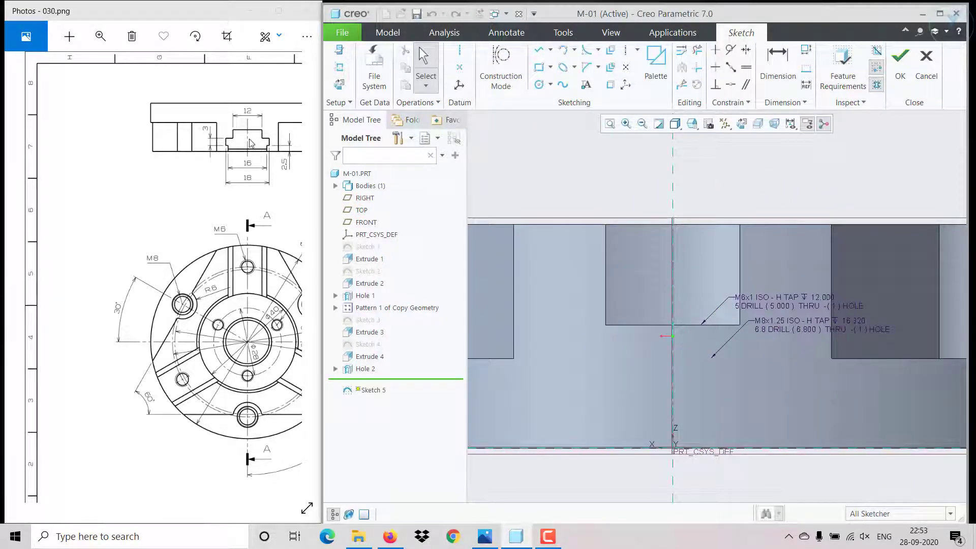
left_click(538, 67)
scroll(620, 274, "down", 2)
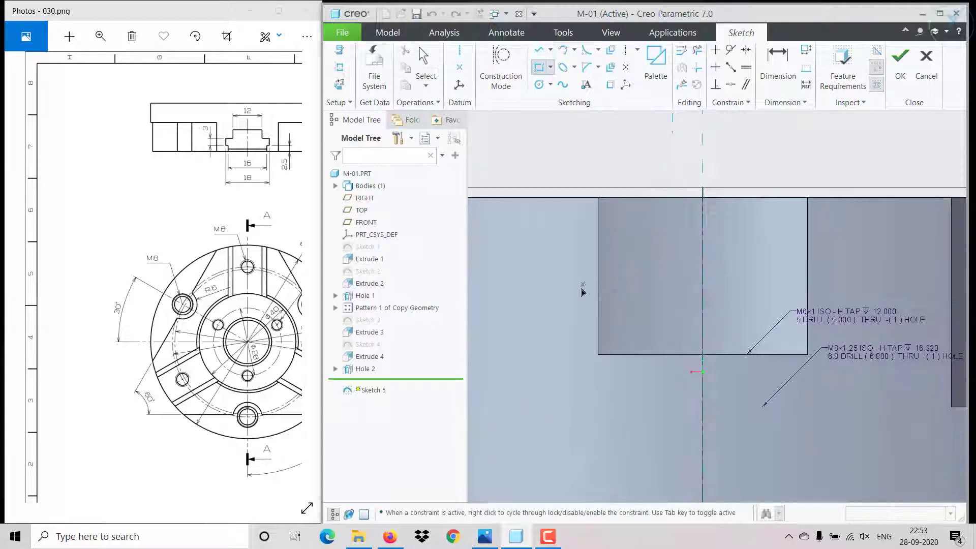
middle_click(838, 255)
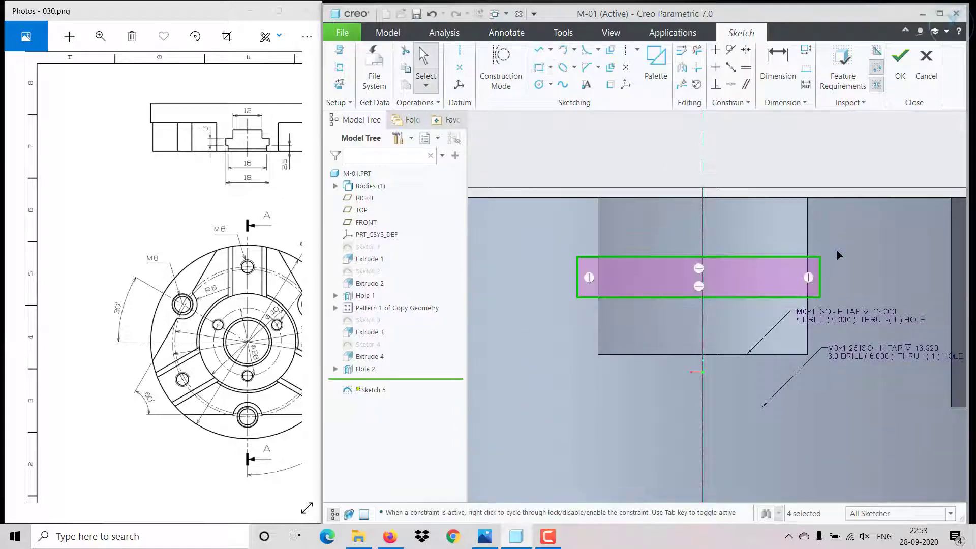
Make the rectangle's two upper corners symmetric about the vertical centreline
left_click(745, 49)
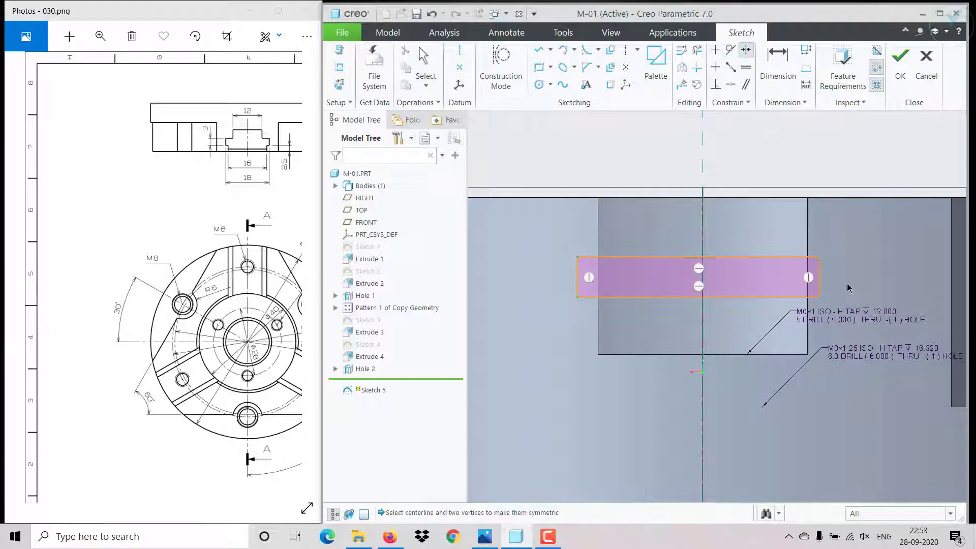
left_click(821, 259)
left_click(701, 247)
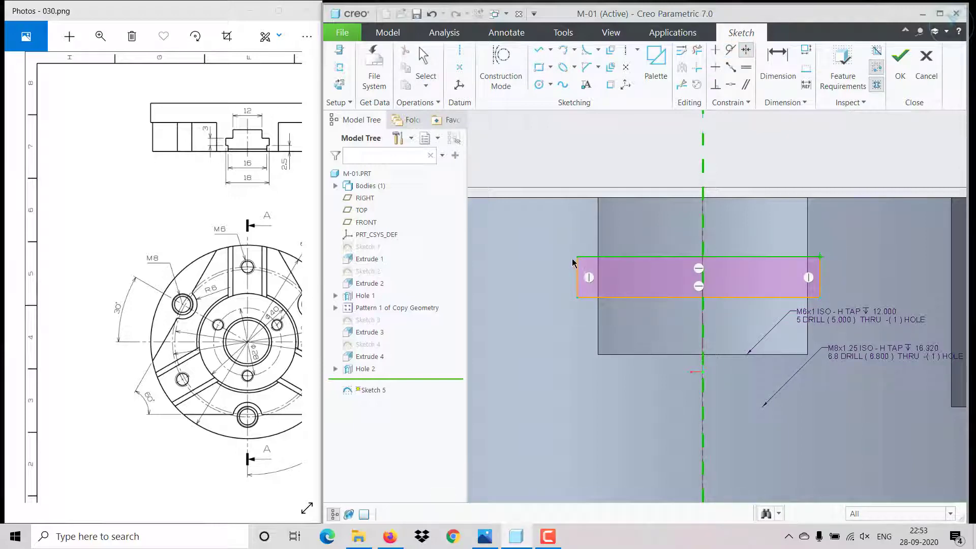
left_click(577, 257)
Dimension the rectangle 18 mm wide and 3 mm high
left_click(778, 59)
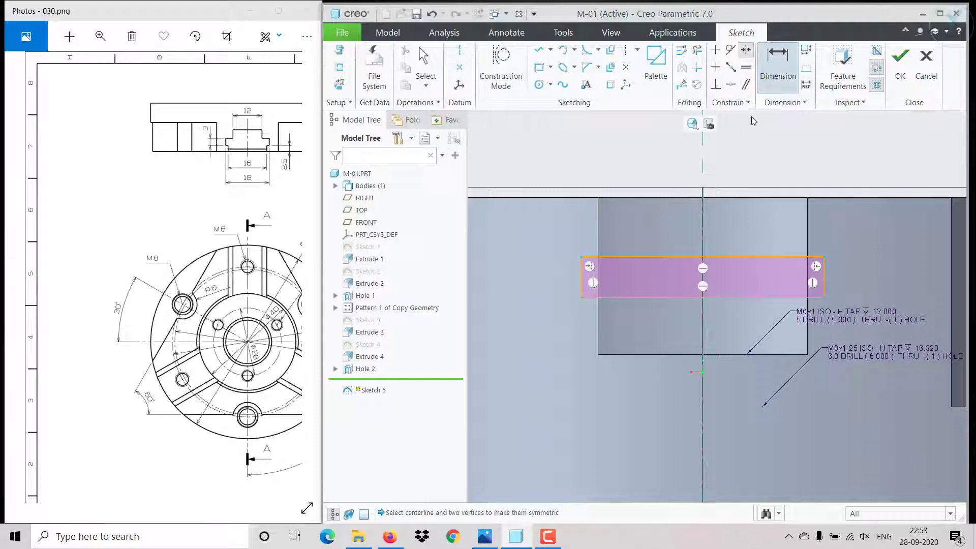
left_click(668, 257)
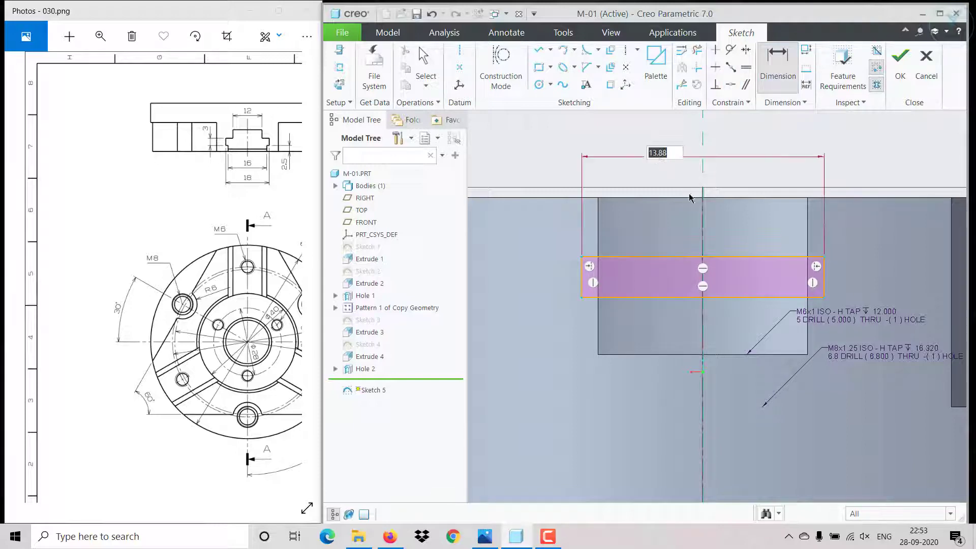
middle_click(660, 158)
type("18")
key("Return")
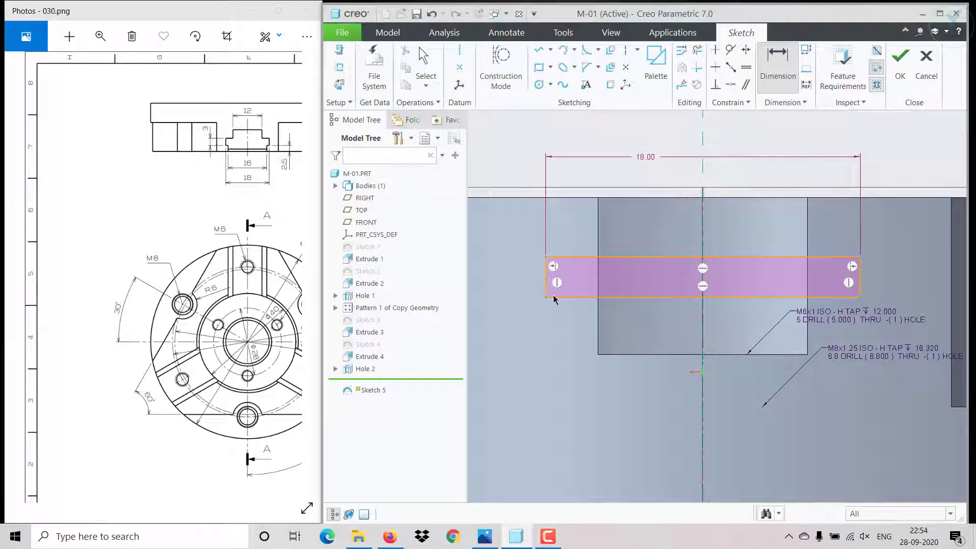
middle_click(874, 284)
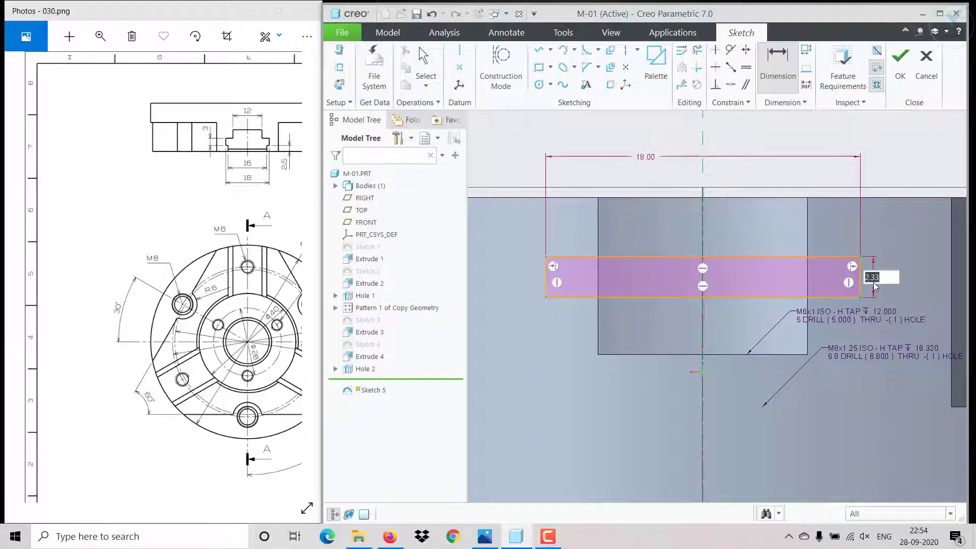
type("3")
key("Return")
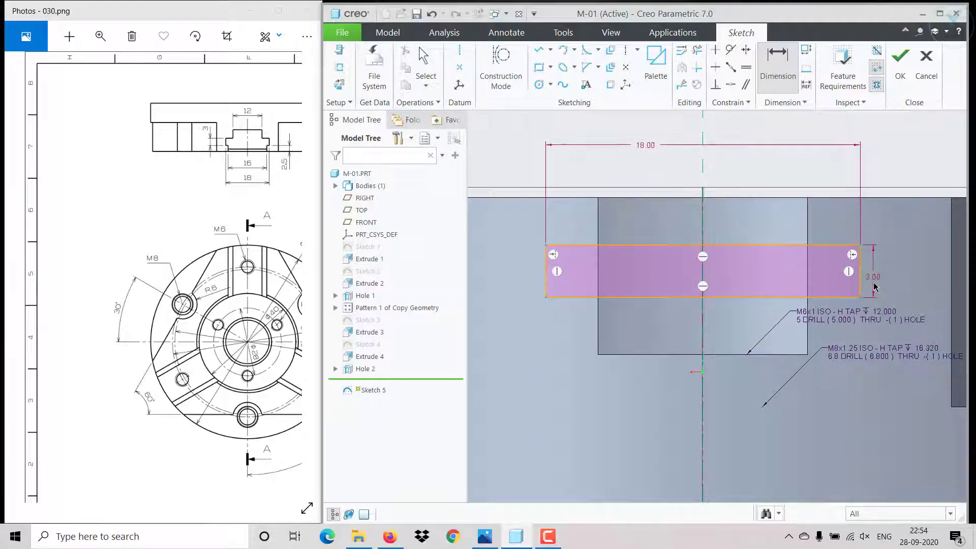
Place the rectangle's upper edge 2.5 mm below the part's top face and finish the sketch
left_click(842, 200)
left_click(890, 241)
middle_click(895, 234)
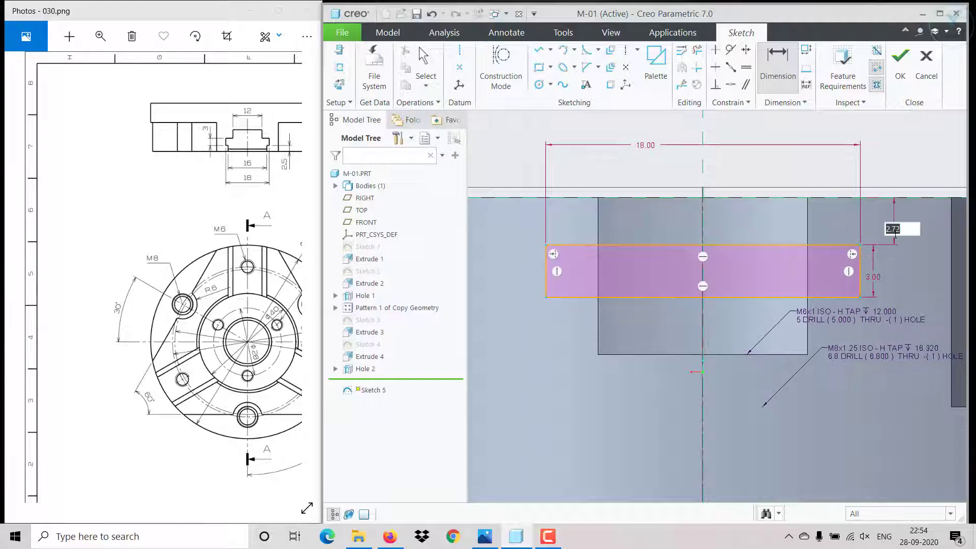
type("2.5")
key("Return")
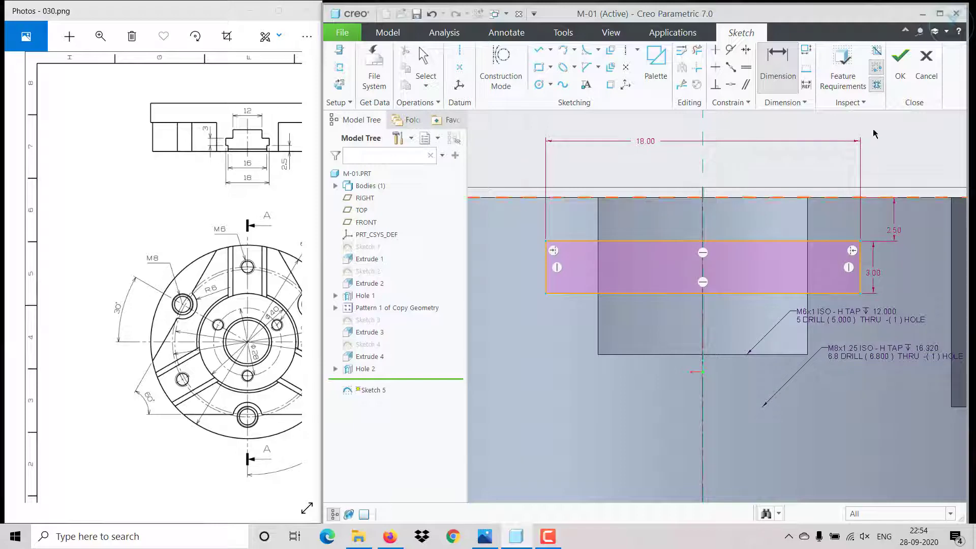
left_click(900, 65)
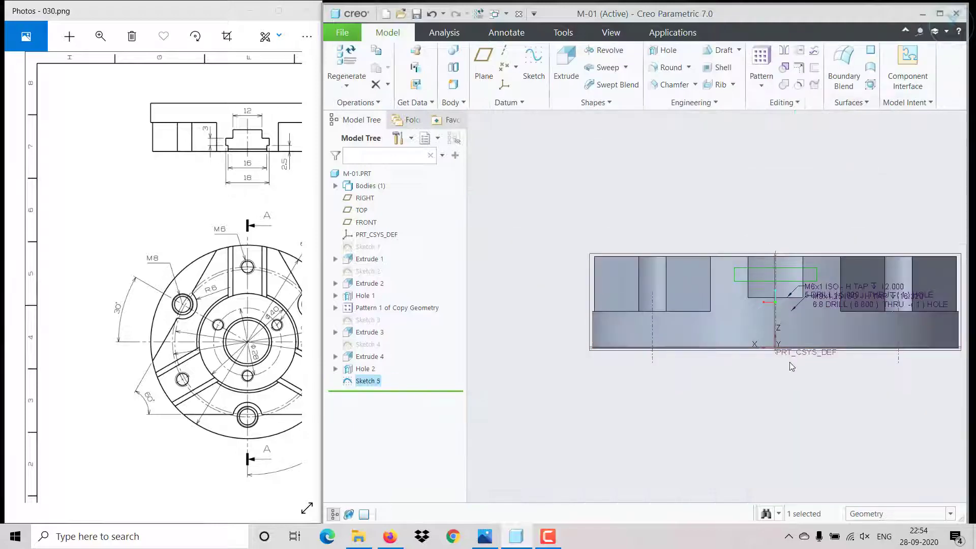
Extrude the rectangle sketch as a material-removing cut with through-all depth to form the T-groove in one radial slot
left_click(578, 69)
left_click(567, 65)
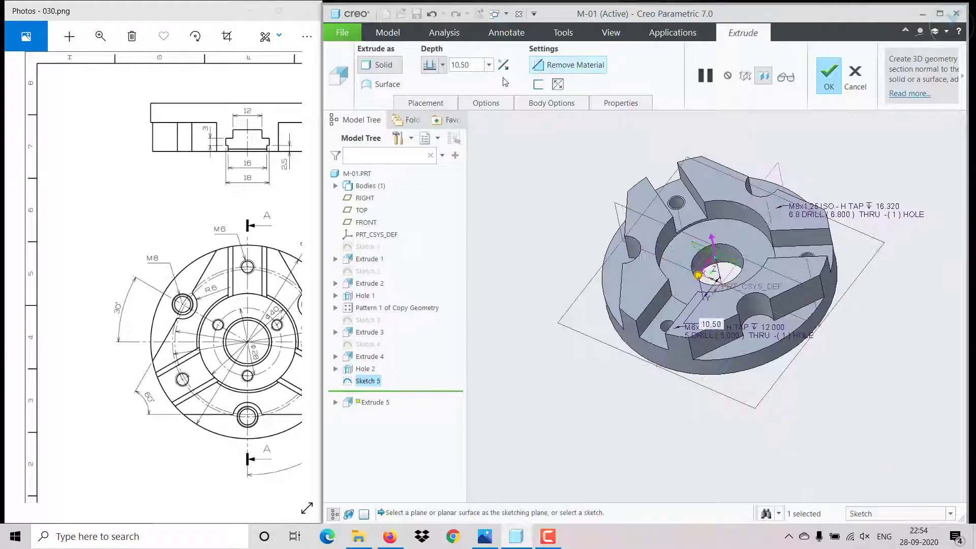
left_click(488, 67)
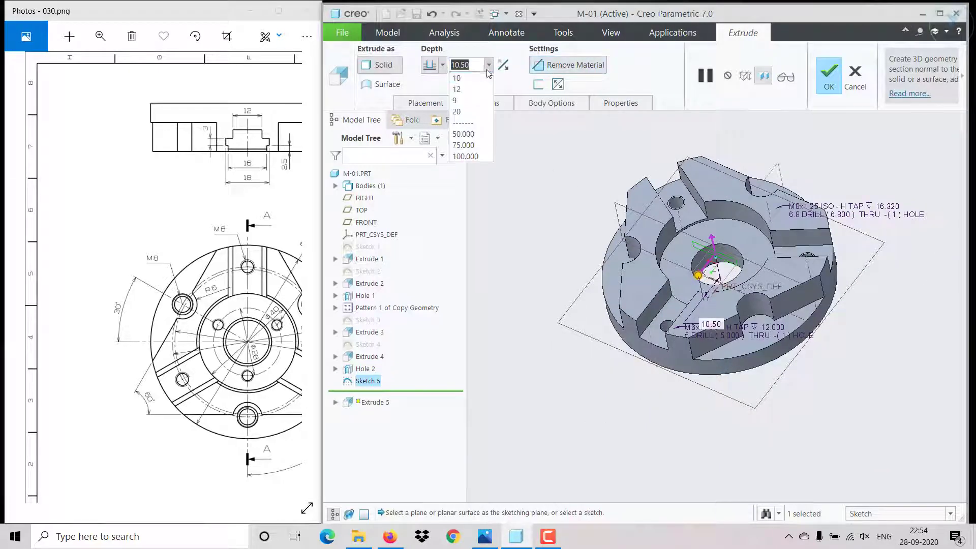
left_click(441, 67)
left_click(443, 71)
left_click(430, 138)
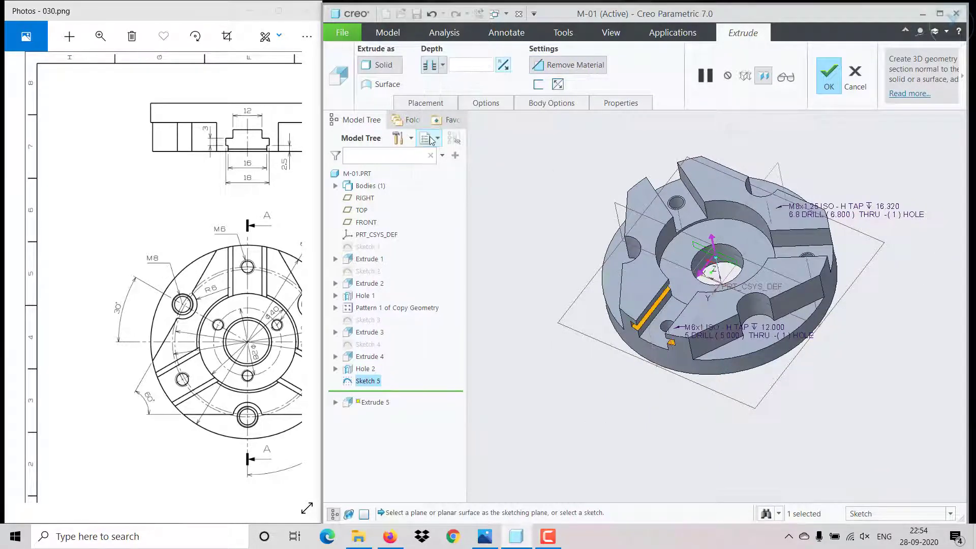
left_click(829, 84)
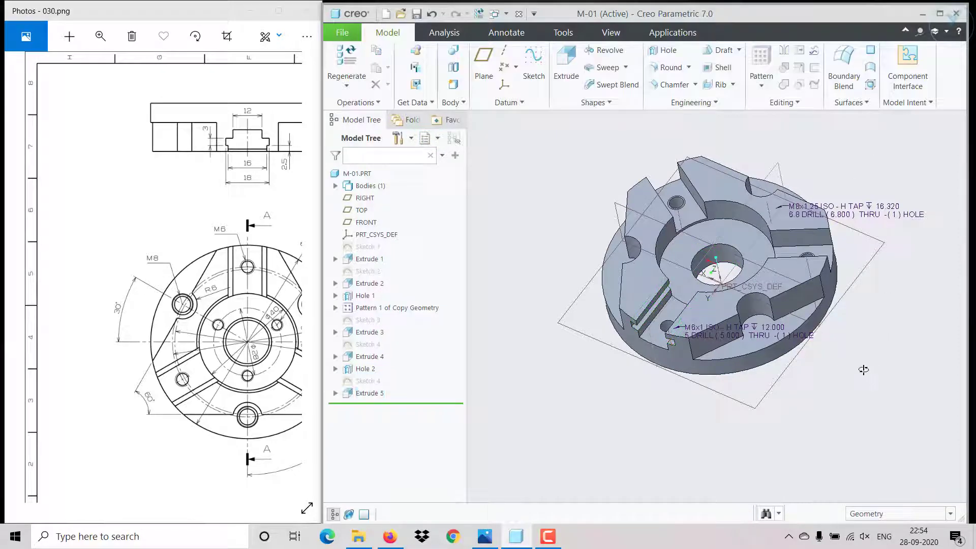
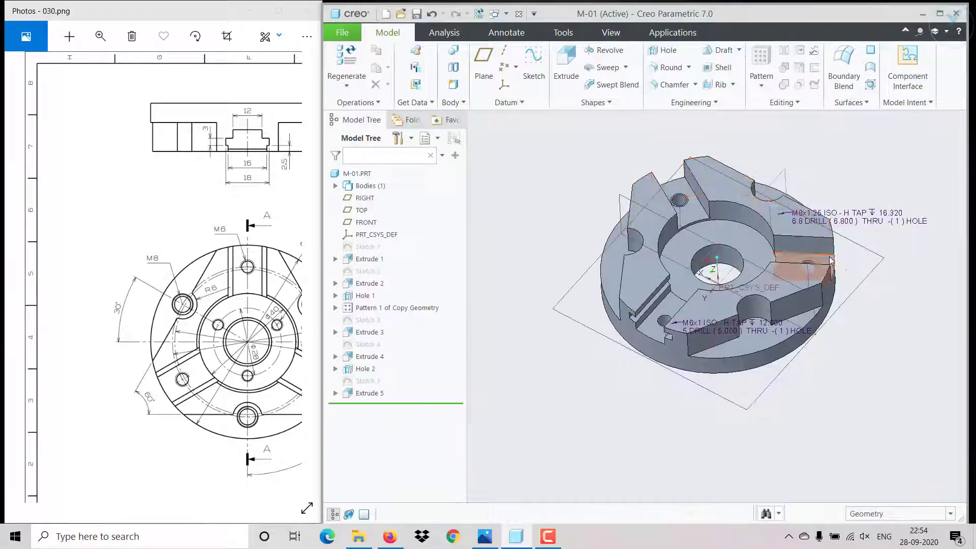
Pattern the T-groove cut around the part's central axis with 3 members spaced 120° apart
left_click(362, 391)
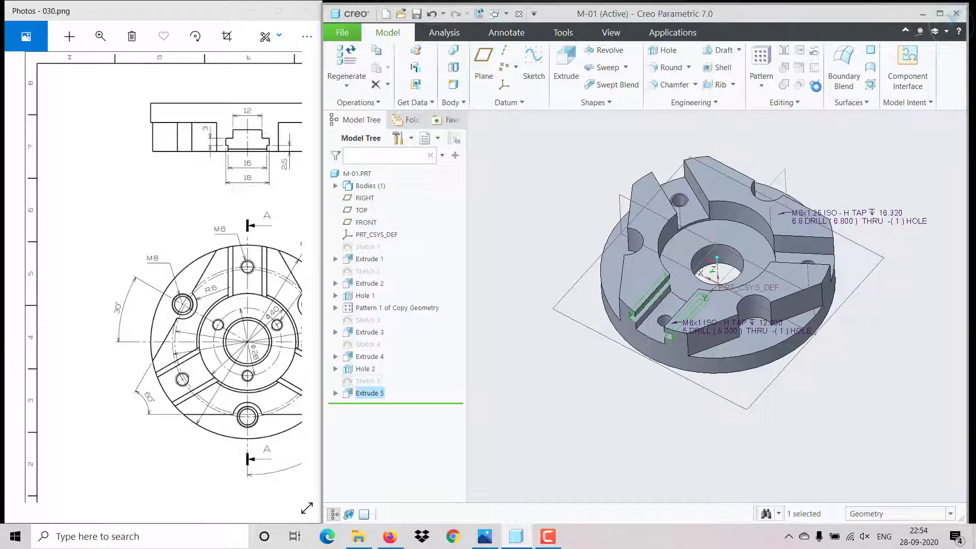
left_click(761, 60)
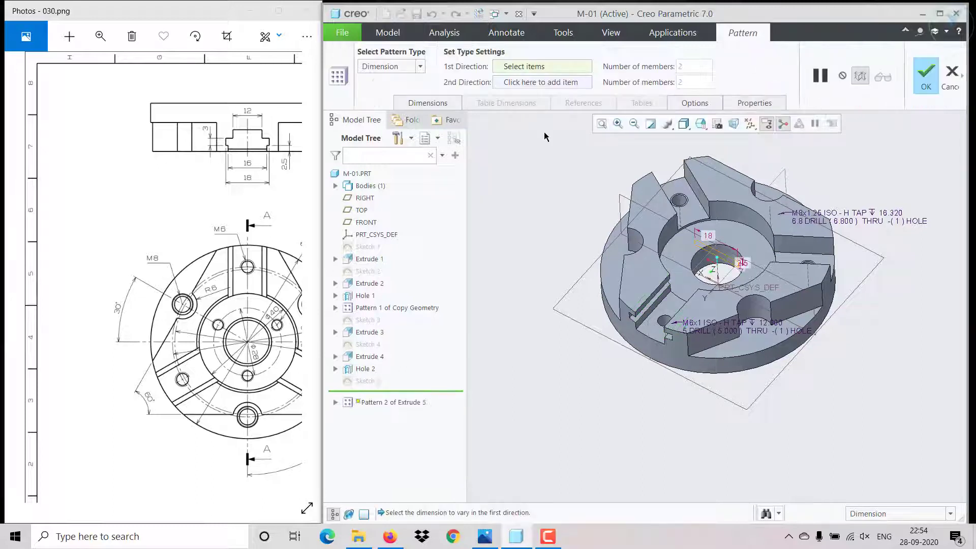
left_click(421, 69)
left_click(381, 101)
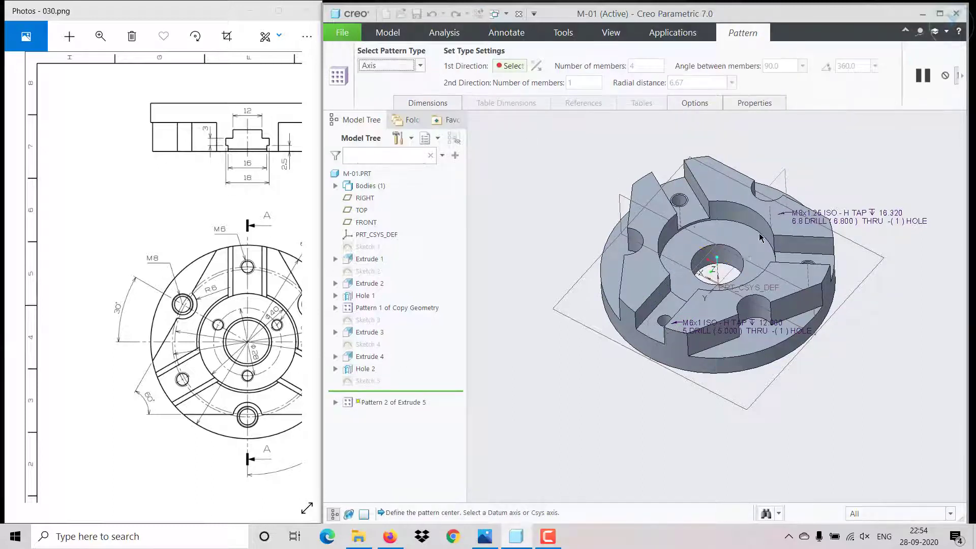
left_click(716, 271)
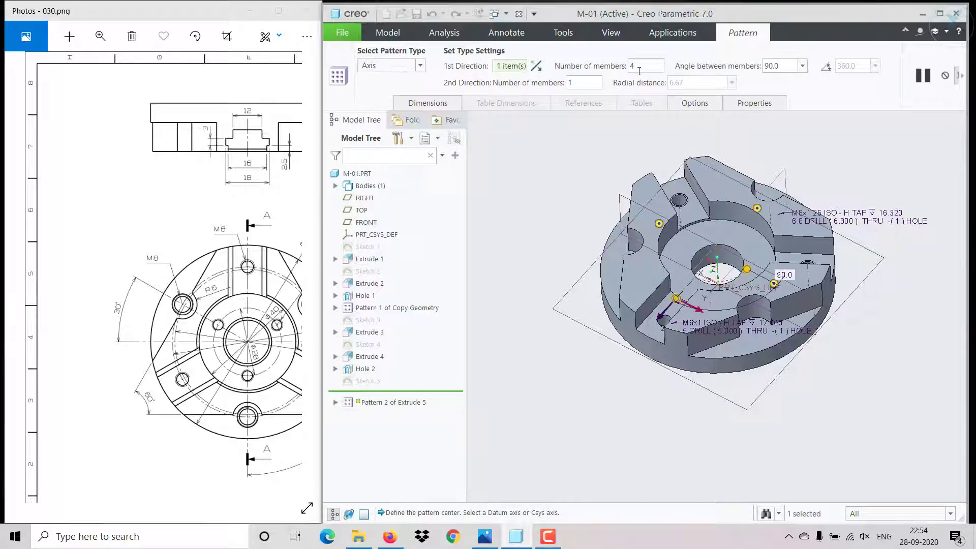
key("BackSpace")
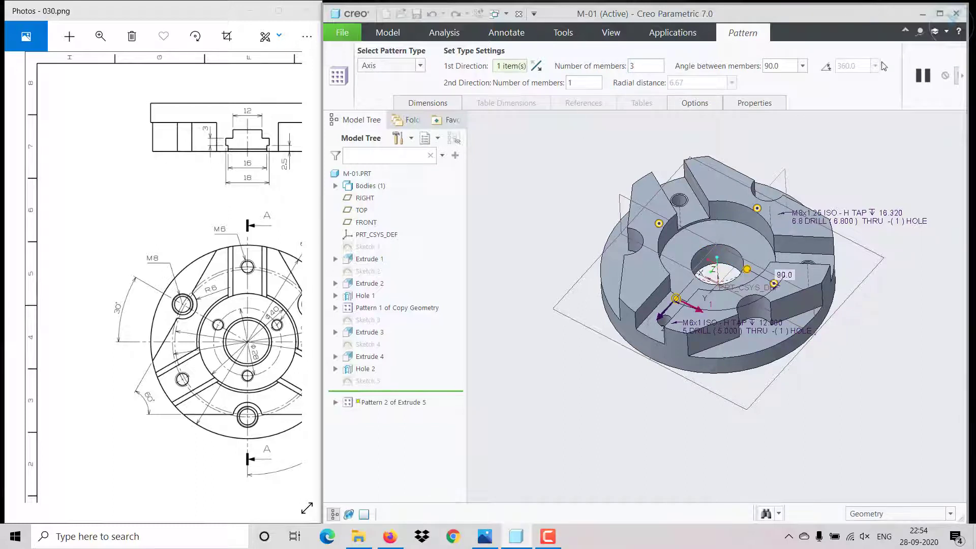
left_click_drag(779, 68, 763, 67)
type("120")
key("Return")
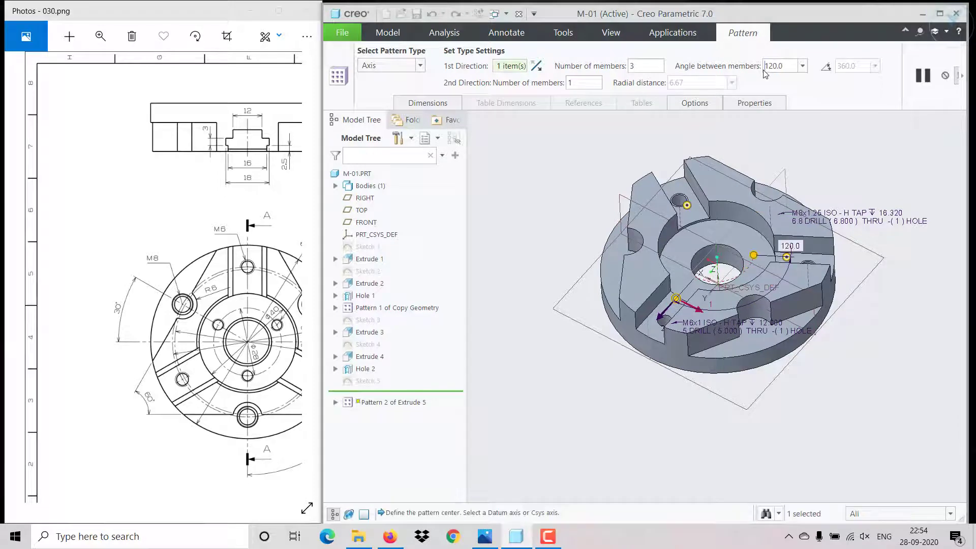
left_click(962, 75)
left_click(701, 73)
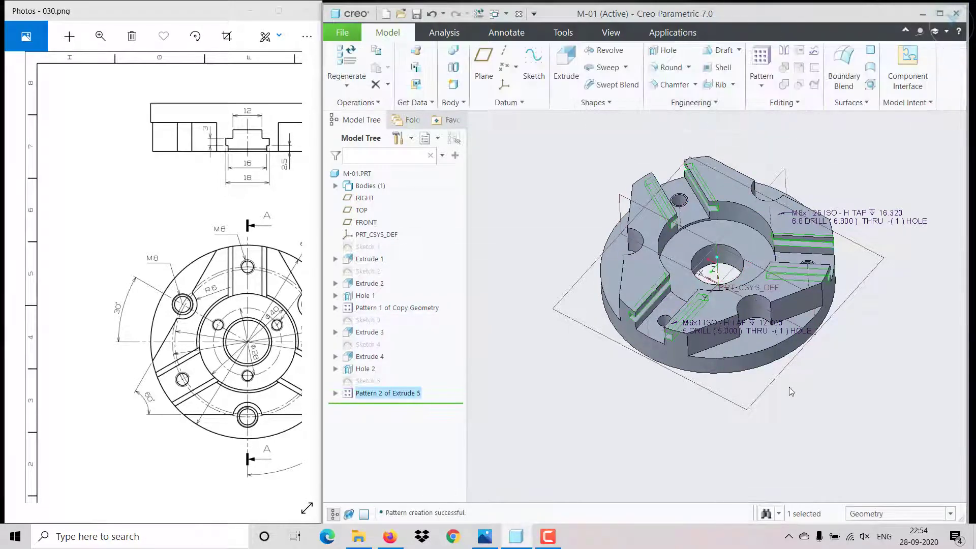
left_click(845, 390)
Select the recessed ring-shaped face around the central bore
mouse_move(845, 389)
middle_mouse_down()
mouse_move(793, 417)
mouse_move(711, 431)
mouse_move(760, 354)
mouse_move(721, 410)
mouse_move(722, 454)
middle_mouse_up()
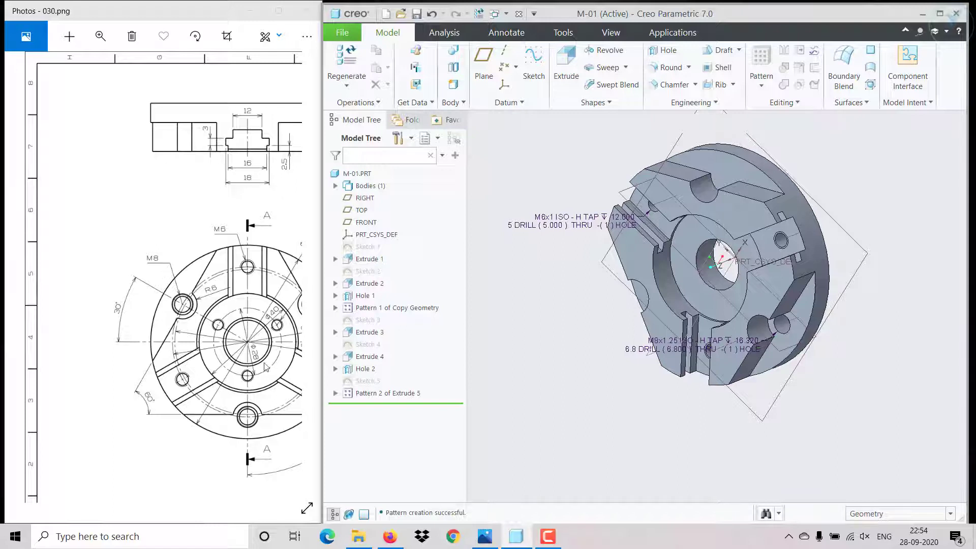
mouse_move(260, 372)
left_mouse_down()
mouse_move(187, 371)
mouse_move(188, 363)
left_mouse_up()
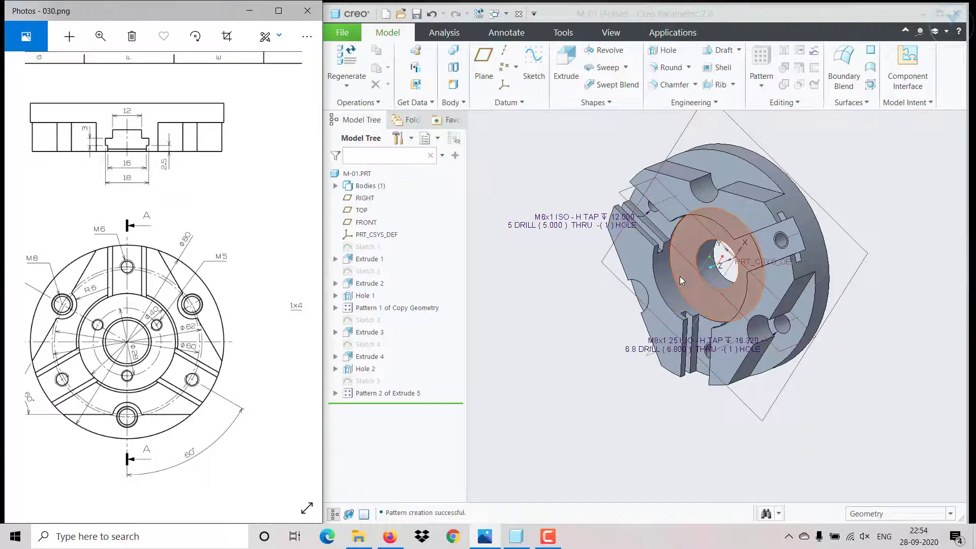
left_click(721, 239)
left_click(750, 224)
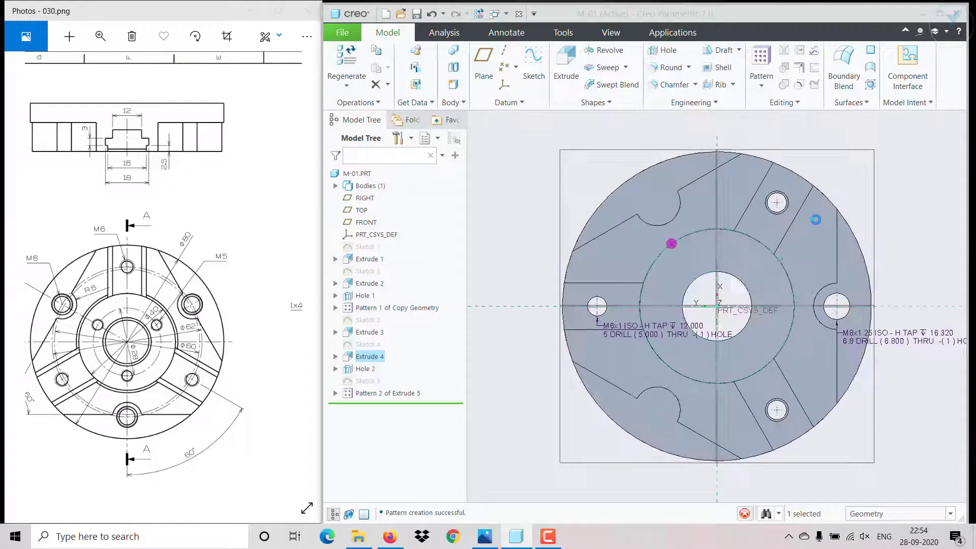
left_click(926, 76)
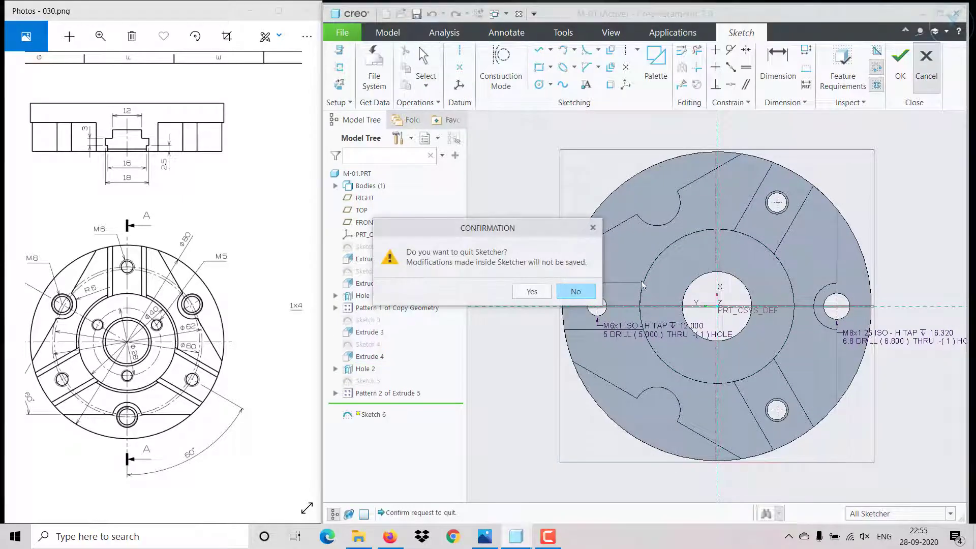
left_click(532, 292)
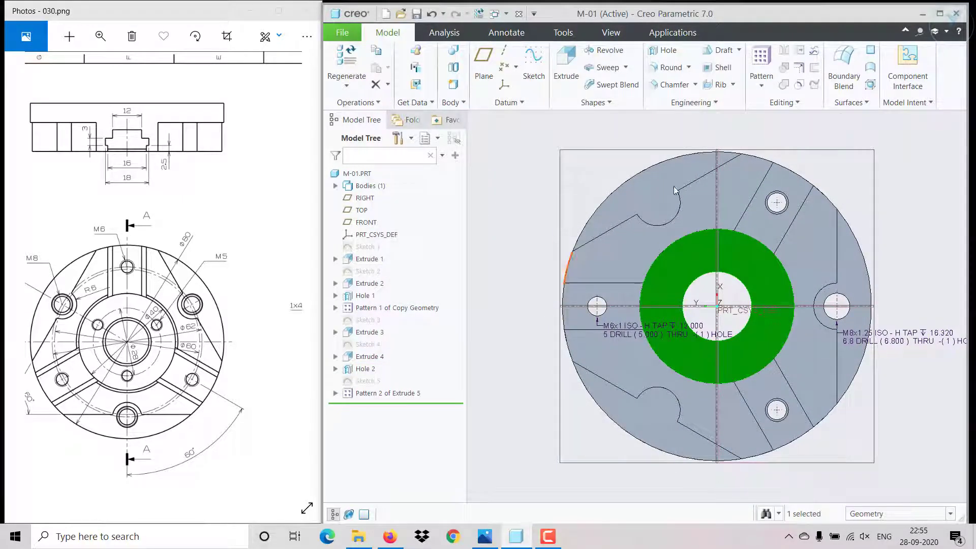
Start a standard tapped hole on the recessed ring face with ISO thread, size M5x.8 and through-all depth
left_click(662, 50)
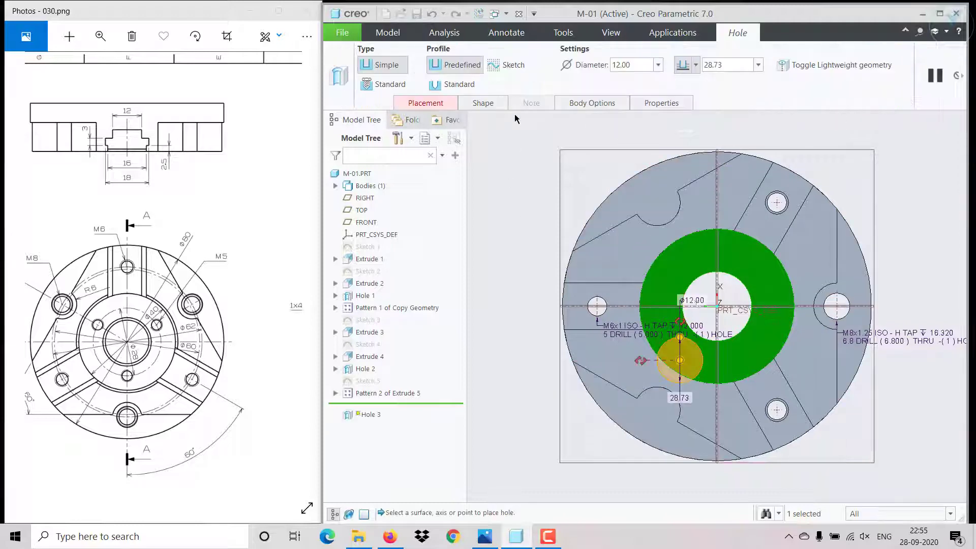
left_click(379, 85)
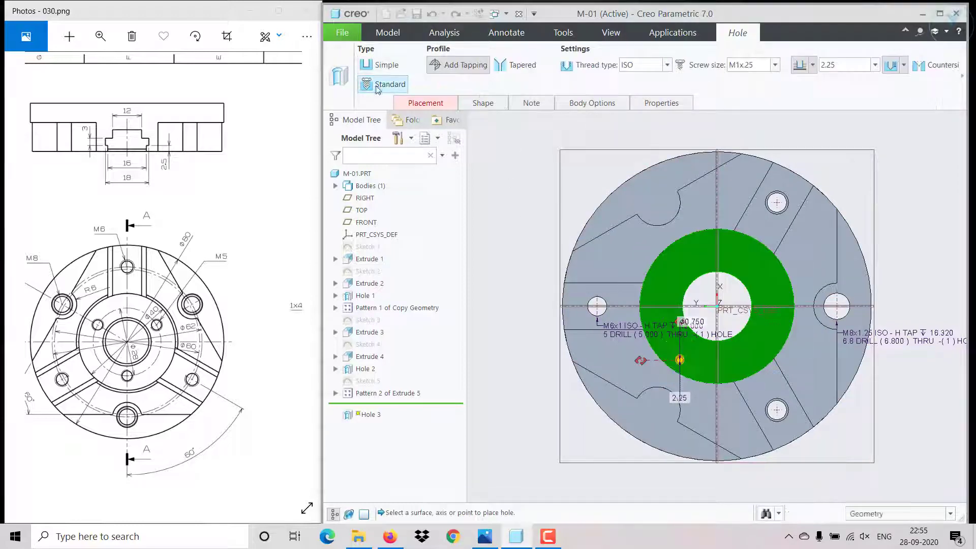
left_click(776, 66)
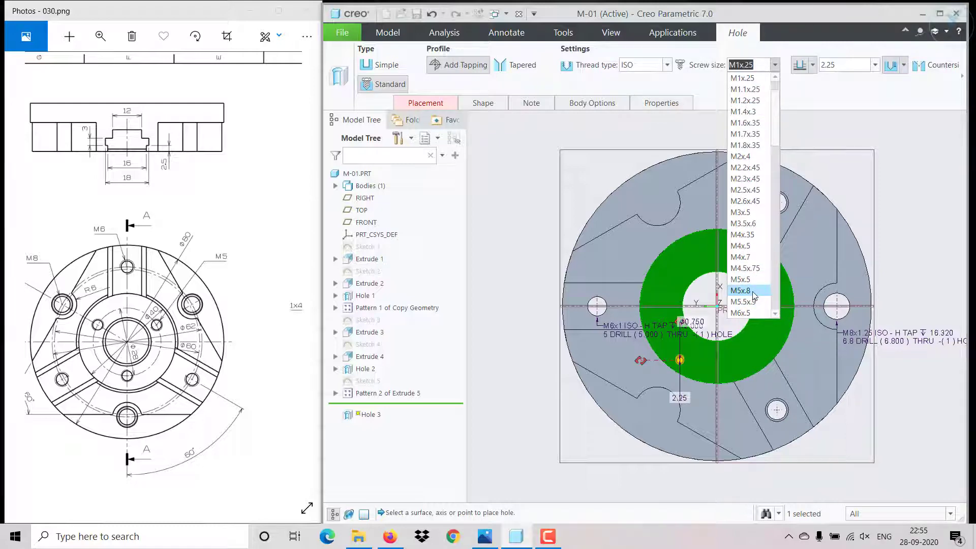
left_click(752, 291)
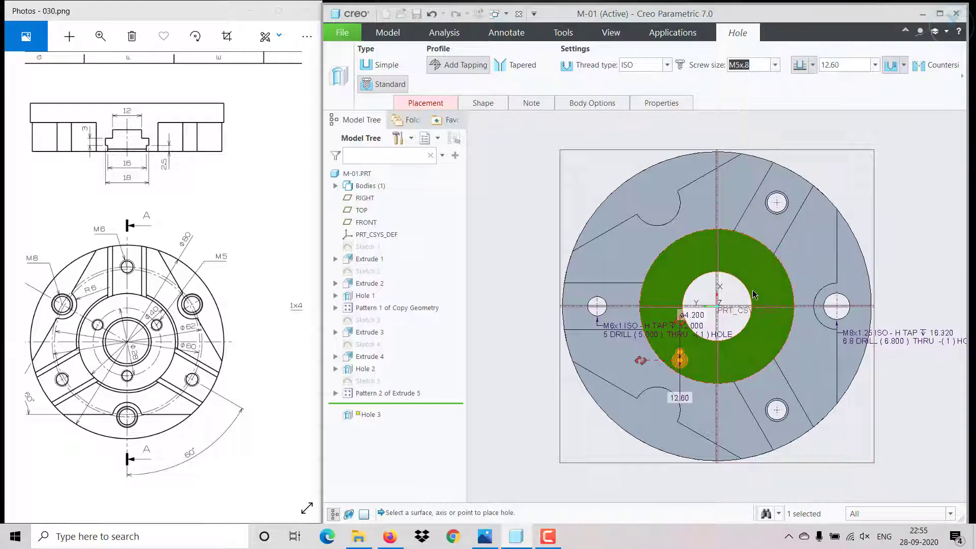
left_click(812, 67)
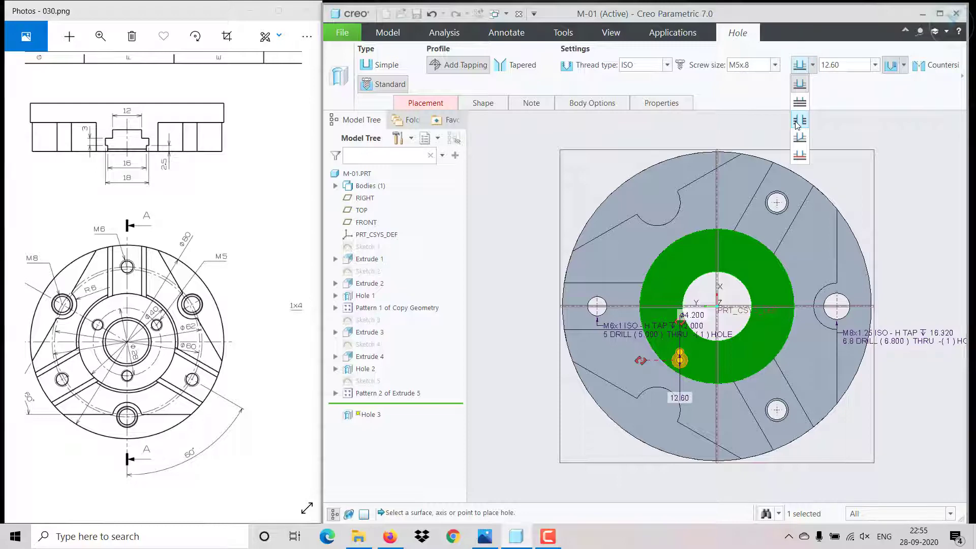
left_click(797, 122)
Set the hole's placement type to Diameter, referencing the central axis and the TOP datum plane
mouse_move(198, 284)
left_mouse_down()
mouse_move(51, 267)
mouse_move(168, 295)
mouse_move(184, 317)
left_mouse_up()
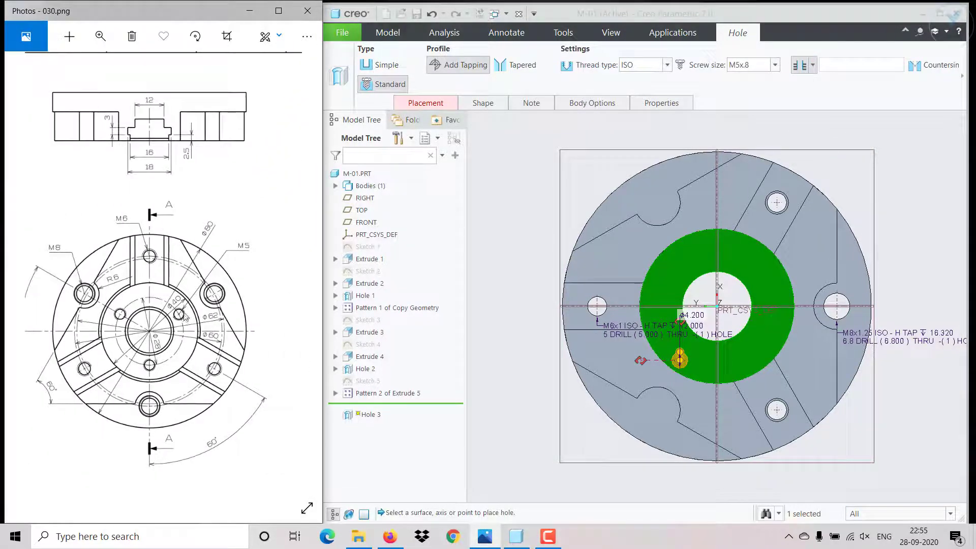
left_click(434, 103)
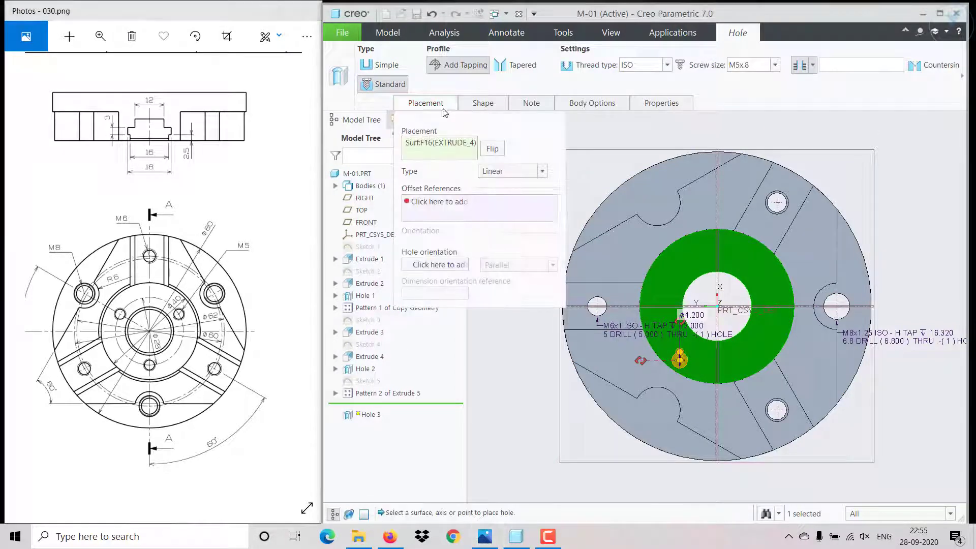
left_click(498, 173)
left_click(498, 206)
left_click(449, 213)
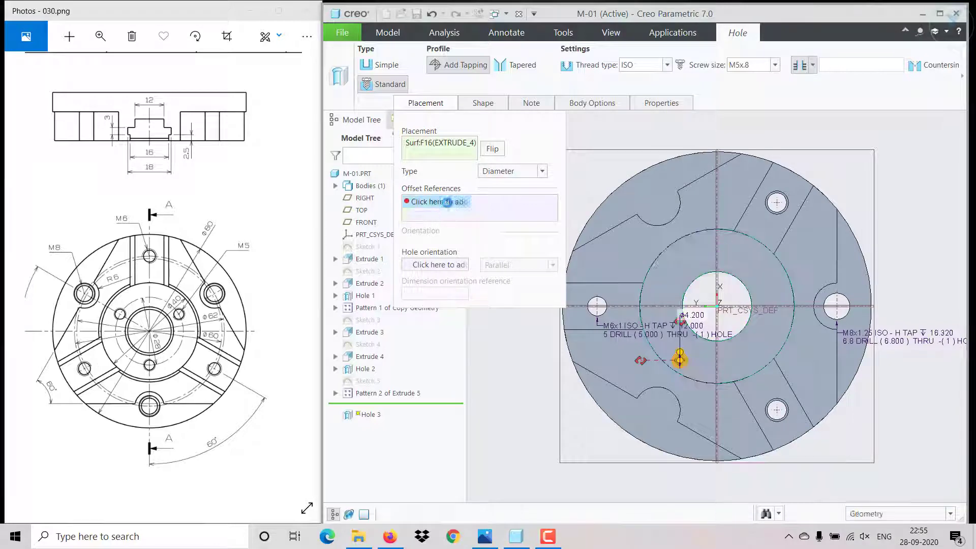
key("ctrl+d")
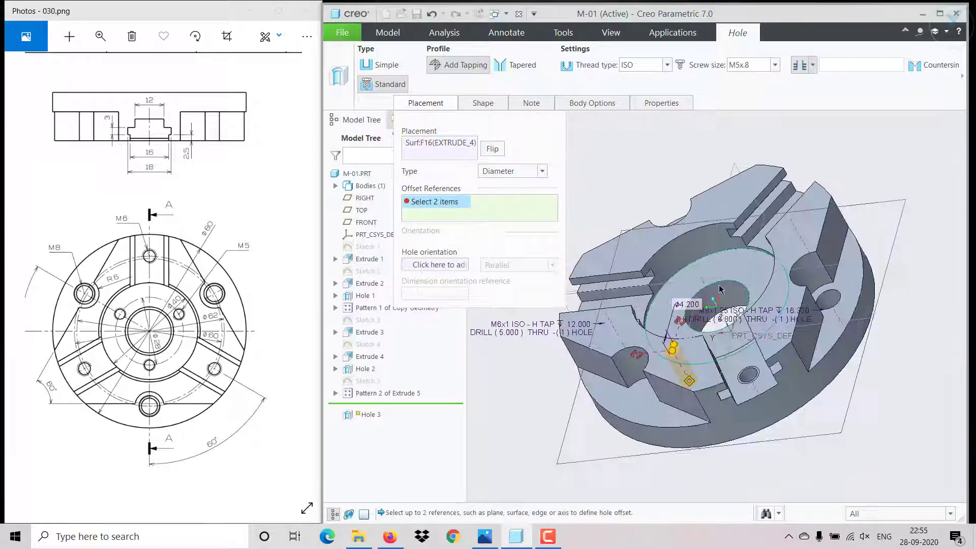
left_click(722, 312)
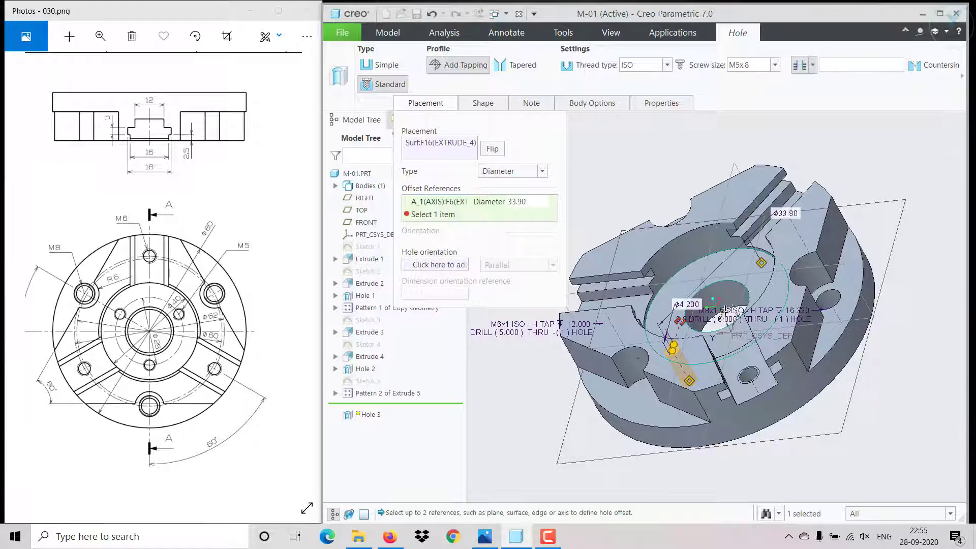
middle_click_drag(726, 310, 727, 304)
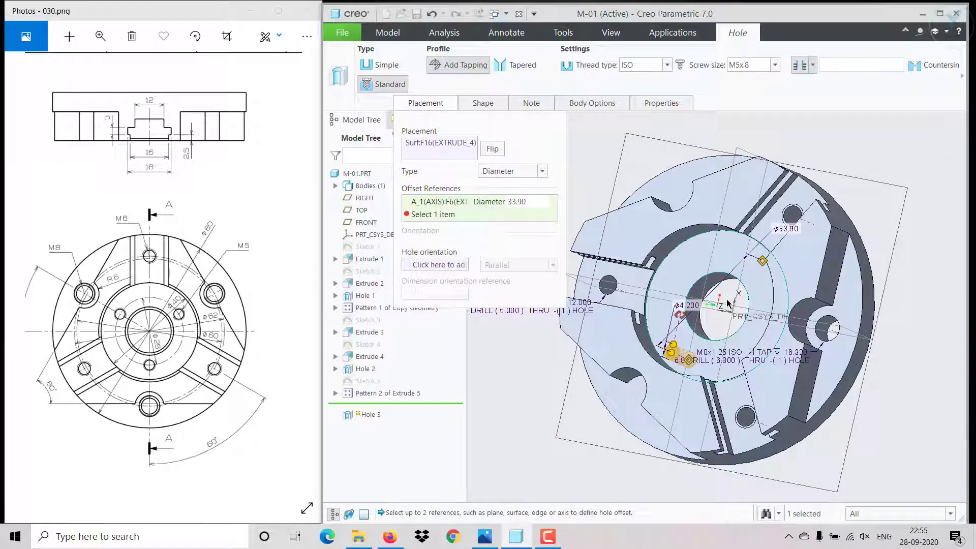
left_click(700, 328, "ctrl")
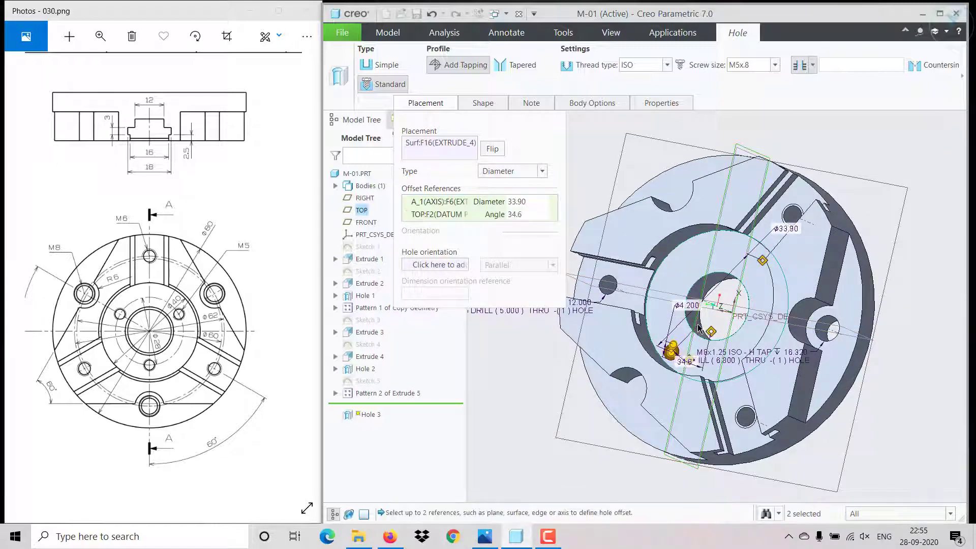
Set the hole's angle to 0° and its placement diameter to 28 mm, and finish the hole
left_click(528, 216)
type("0")
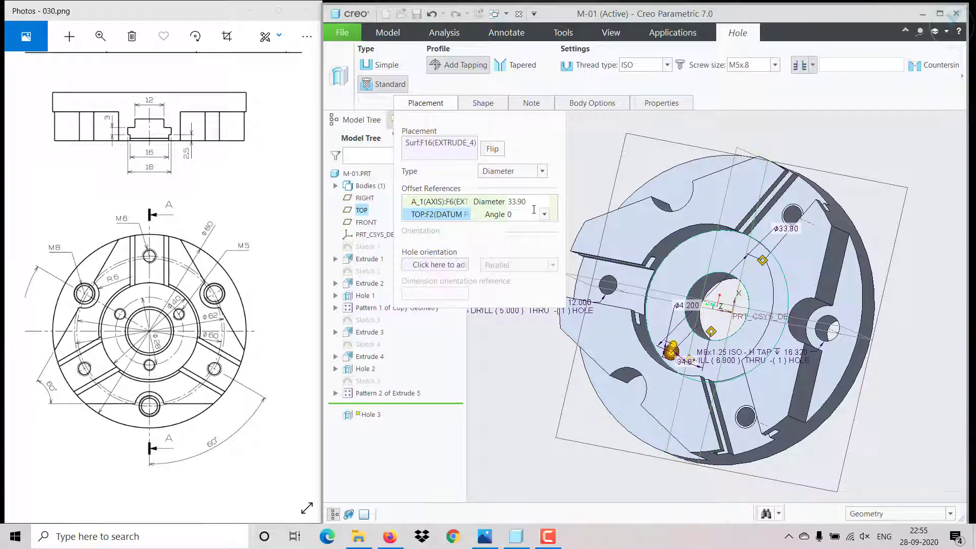
left_click(528, 203)
type("2")
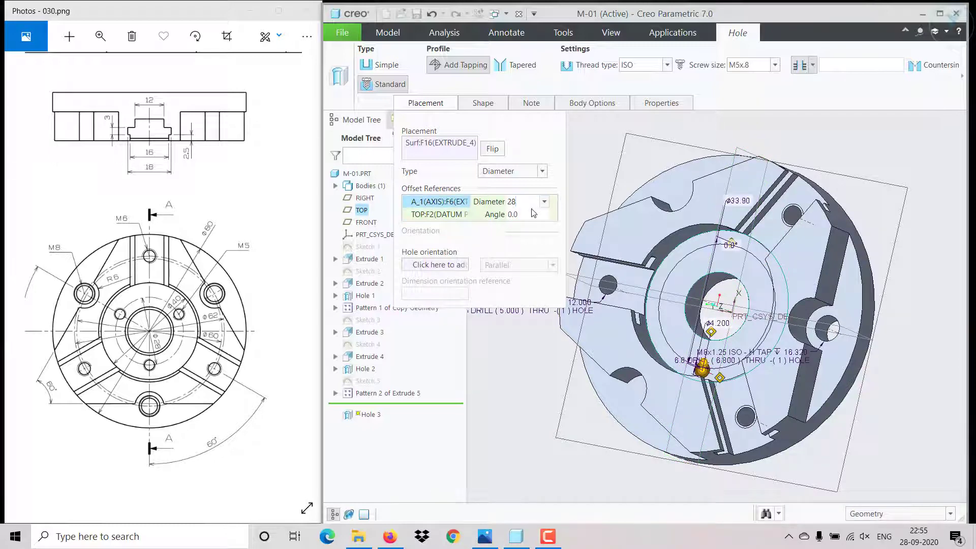
type("8")
key("Return")
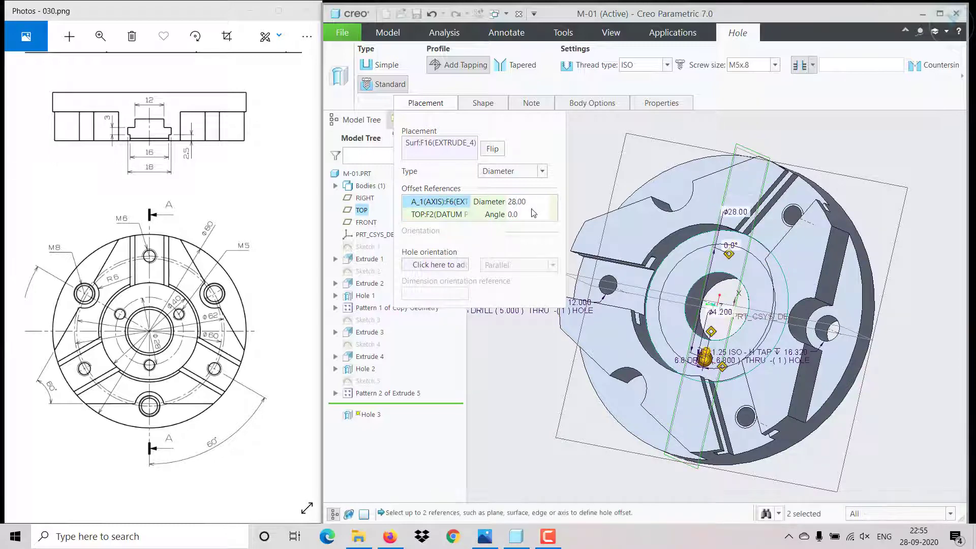
left_click(961, 76)
left_click(700, 76)
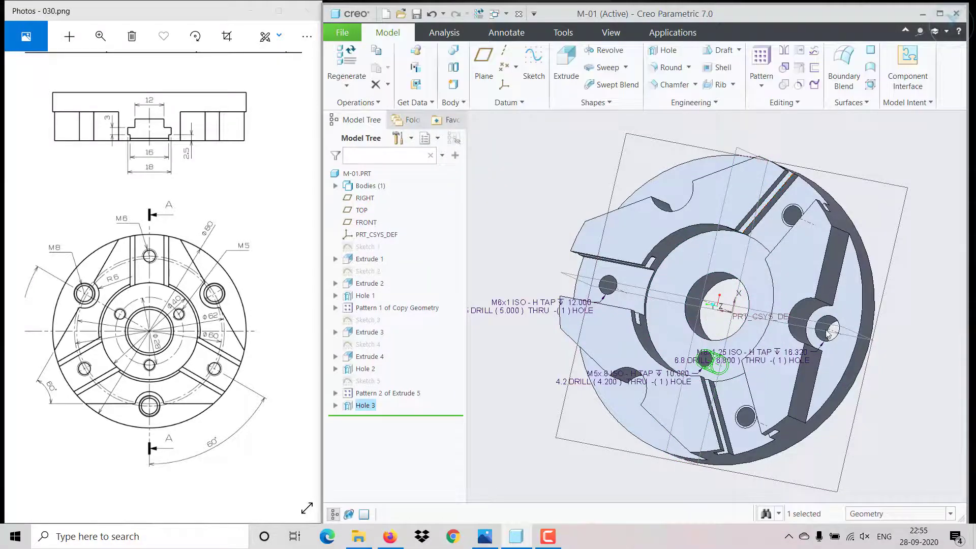
left_click(860, 395)
Start an Axis-type pattern of the M5 tapped hole about the central Z axis
middle_click_drag(860, 395, 819, 401)
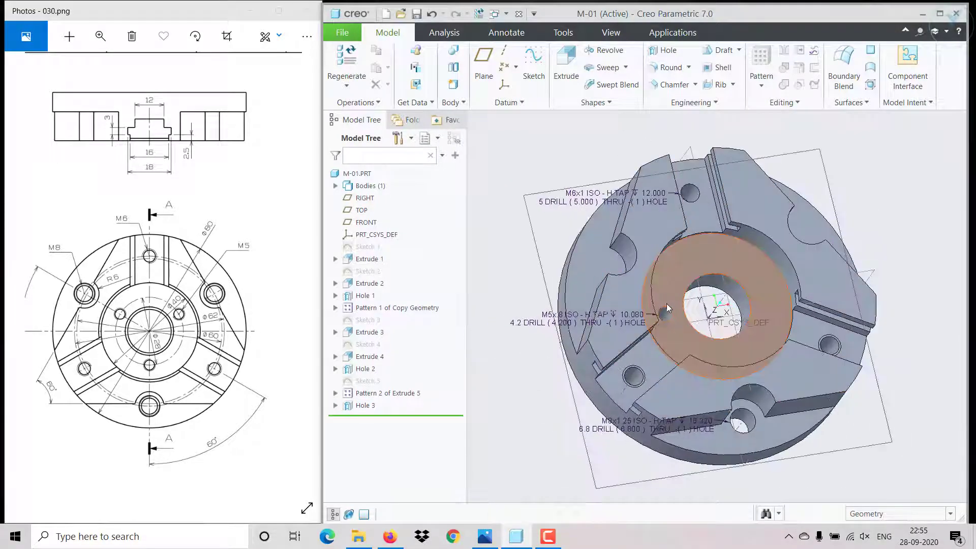
left_click(356, 405)
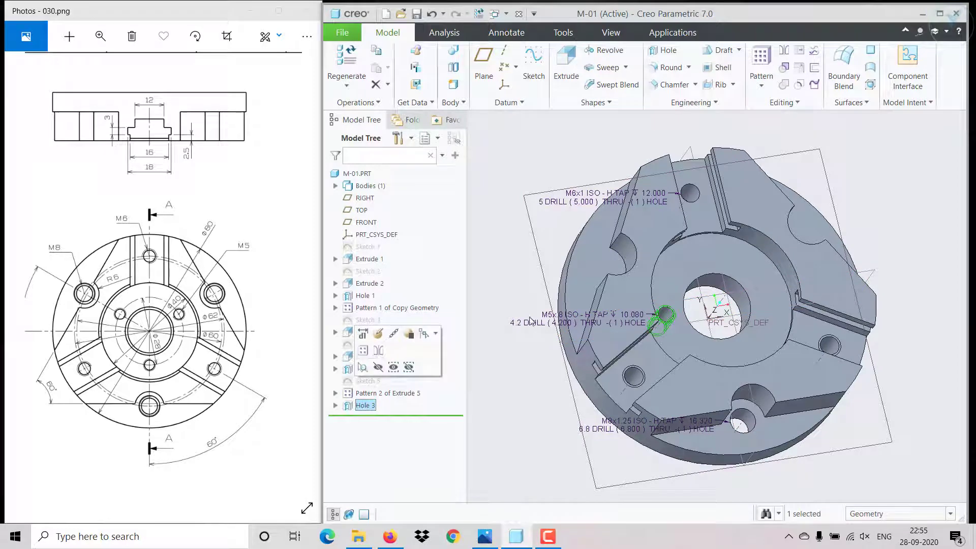
left_click(761, 61)
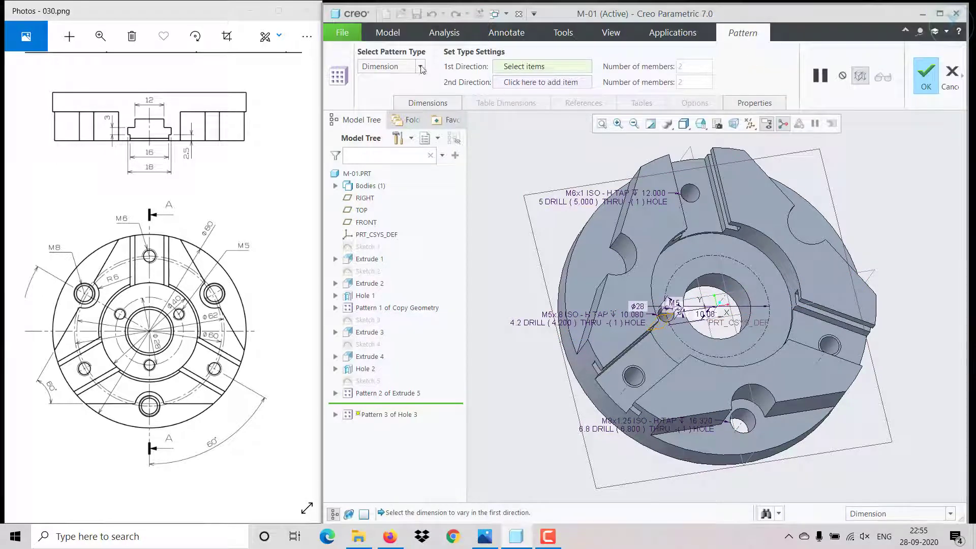
left_click(420, 67)
left_click(377, 107)
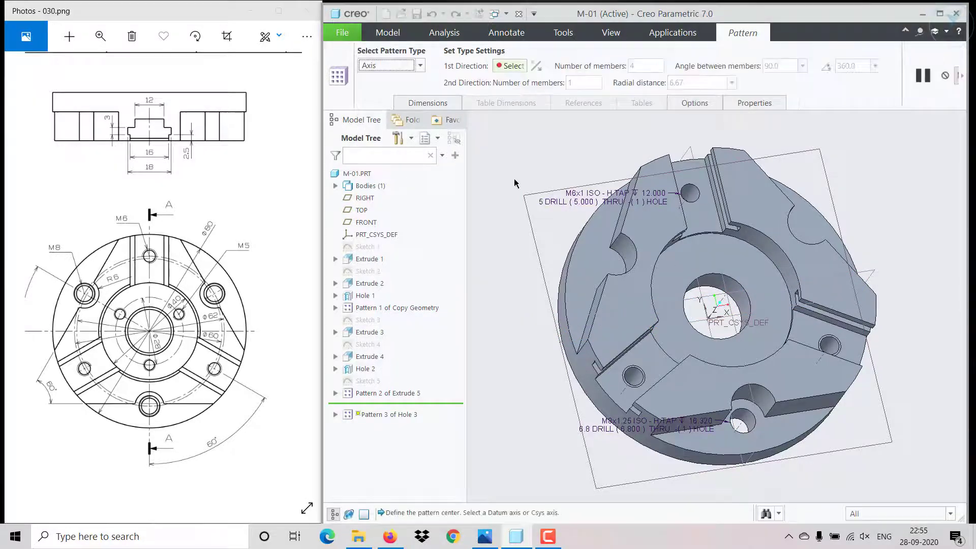
left_click(721, 308)
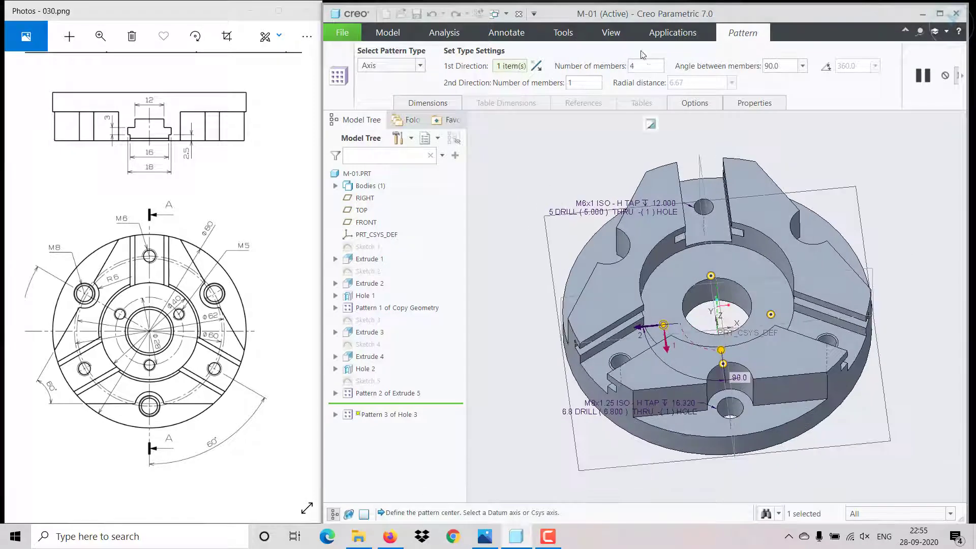
Set the M5 hole pattern to 3 members spaced 120° apart and finish the pattern
left_click(641, 69)
key("BackSpace")
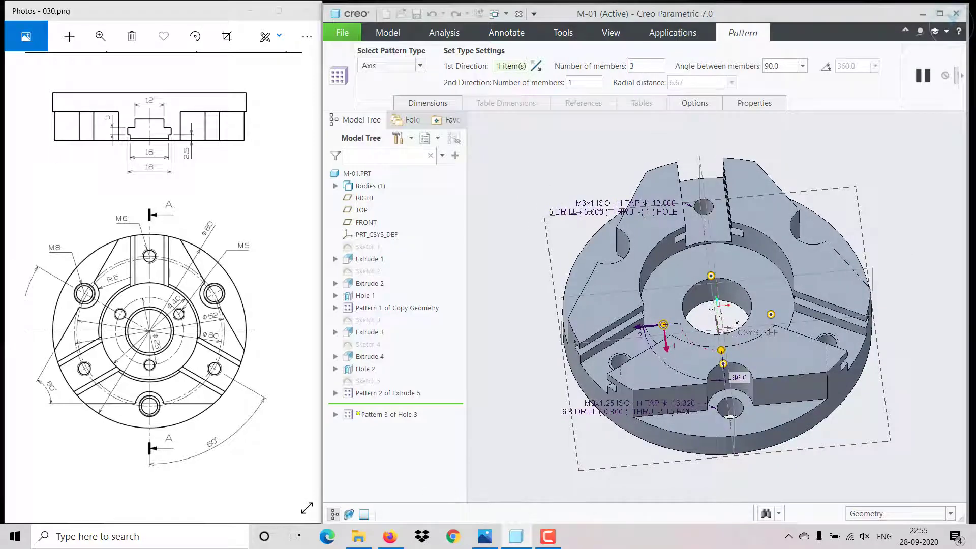
left_click(795, 65)
type("120")
key("Return")
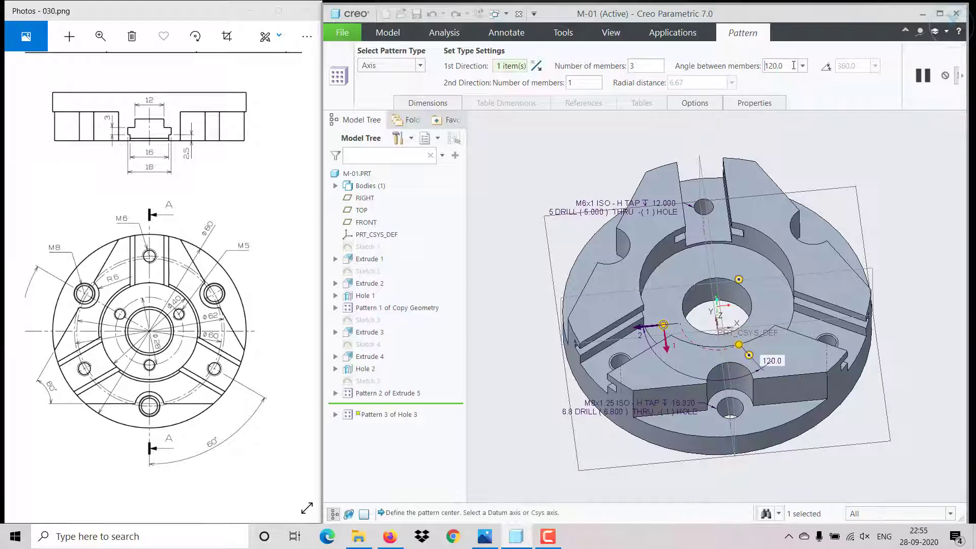
left_click(966, 82)
left_click(701, 75)
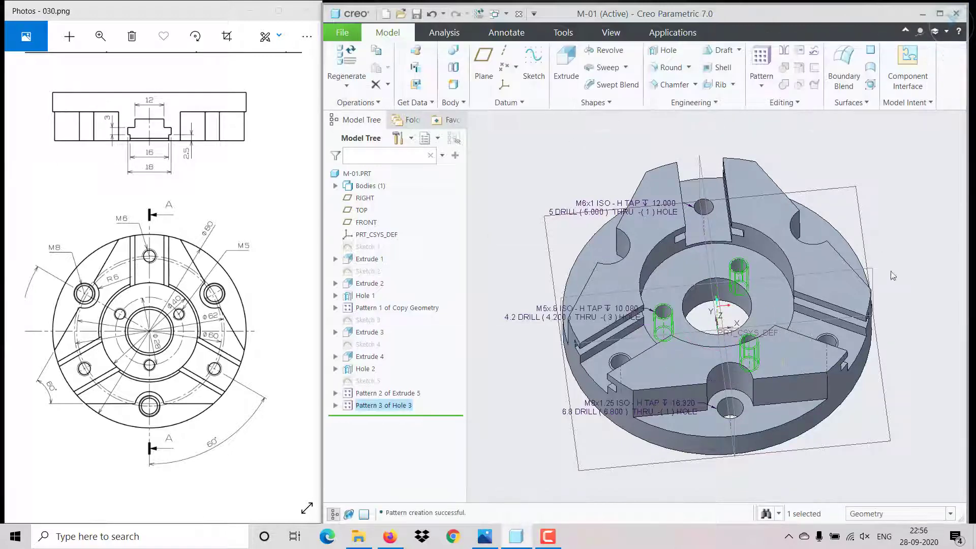
left_click(893, 275)
middle_click_drag(893, 276, 836, 254)
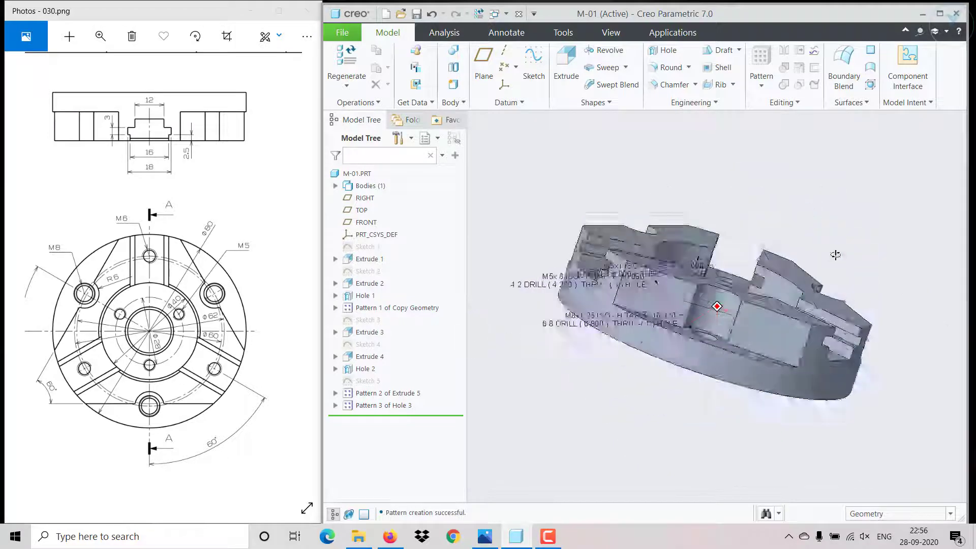
key("ctrl+d")
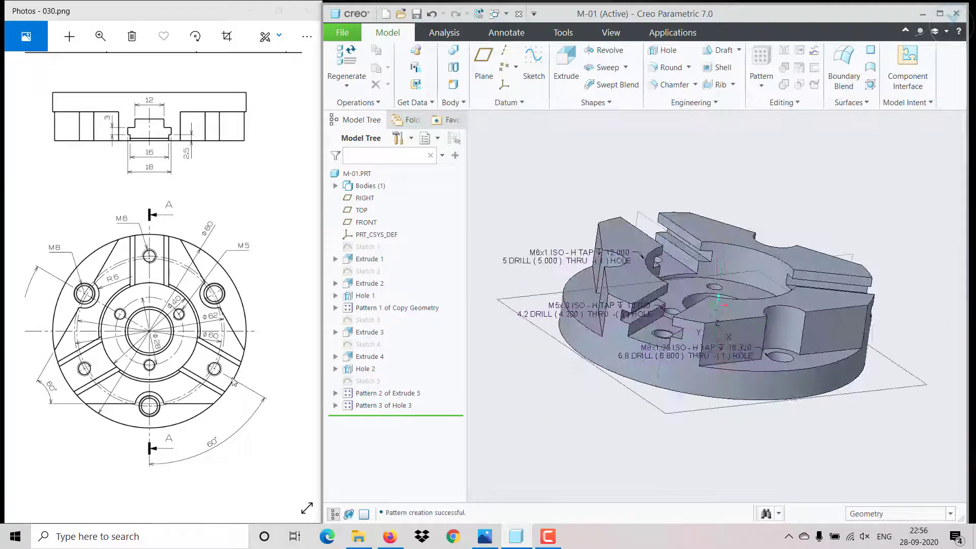
left_click_drag(249, 372, 102, 349)
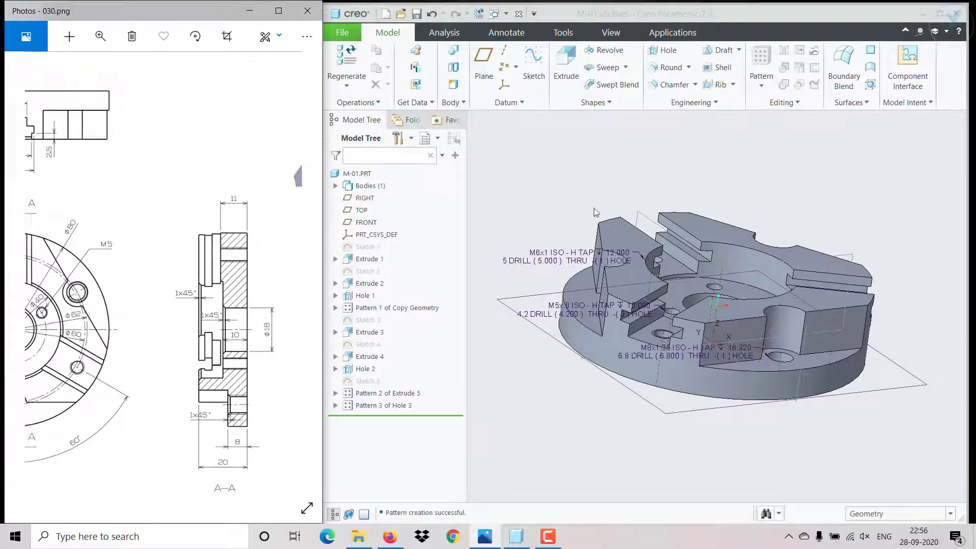
left_click(672, 84)
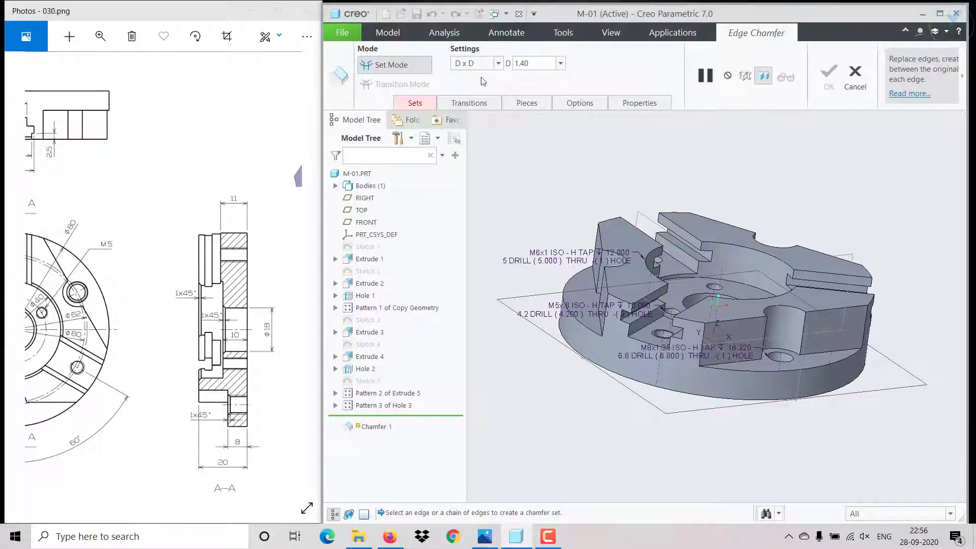
left_click(498, 71)
left_click(476, 116)
type("1")
key("Return")
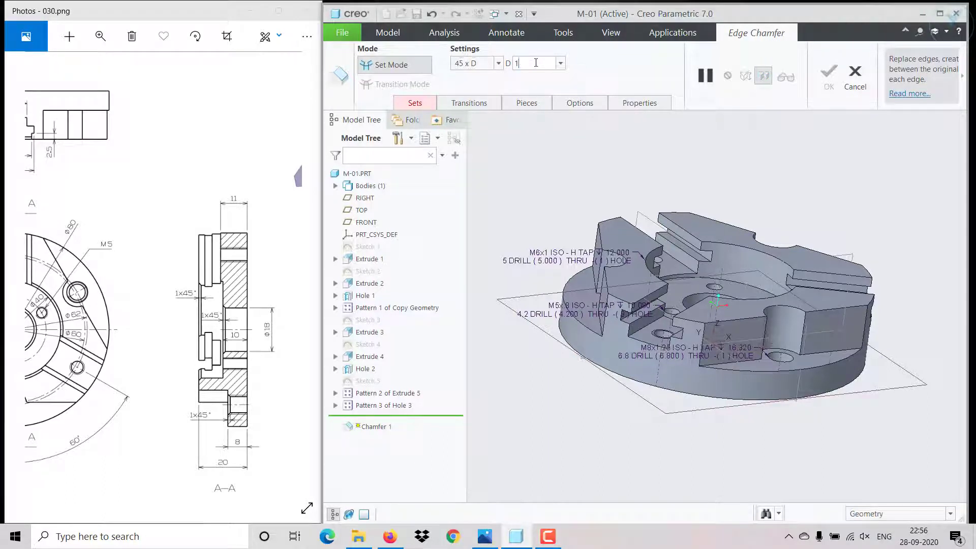
scroll(781, 327, "down", 3)
middle_click_drag(782, 328, 734, 449)
left_click(734, 449)
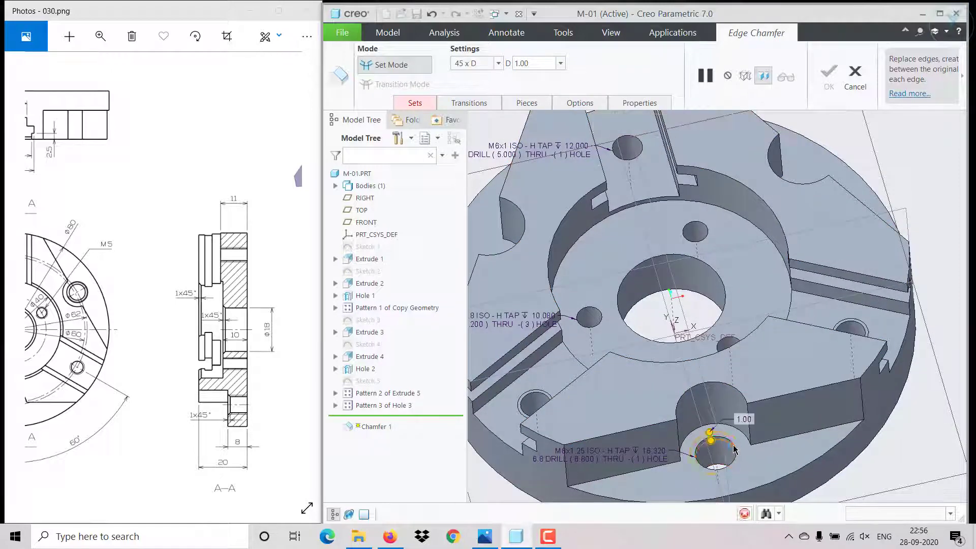
left_click(717, 277, "ctrl")
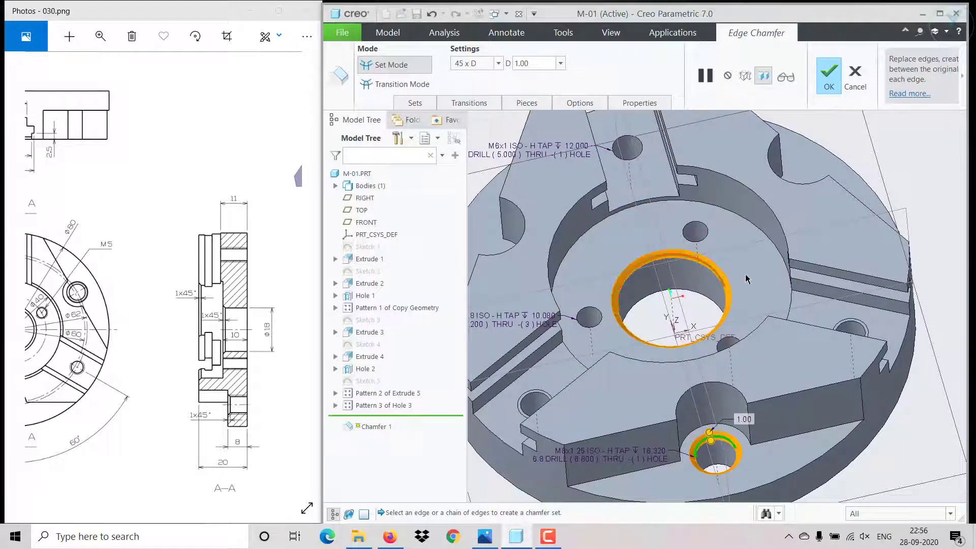
left_click(760, 200, "ctrl")
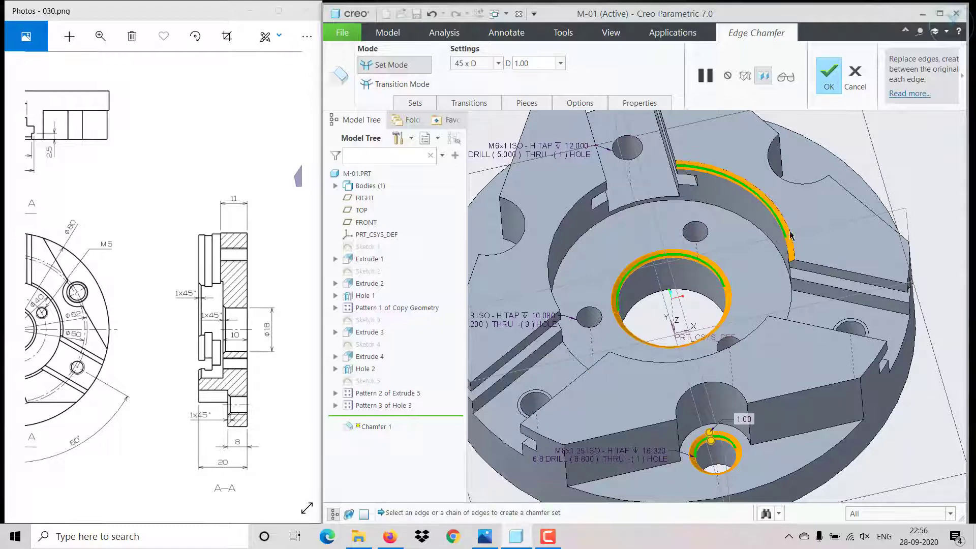
left_click(825, 265, "ctrl")
mouse_move(692, 203)
middle_mouse_down()
mouse_move(703, 177)
mouse_move(635, 218)
mouse_move(586, 283)
mouse_move(709, 189)
middle_mouse_up()
scroll(714, 188, "down", 4)
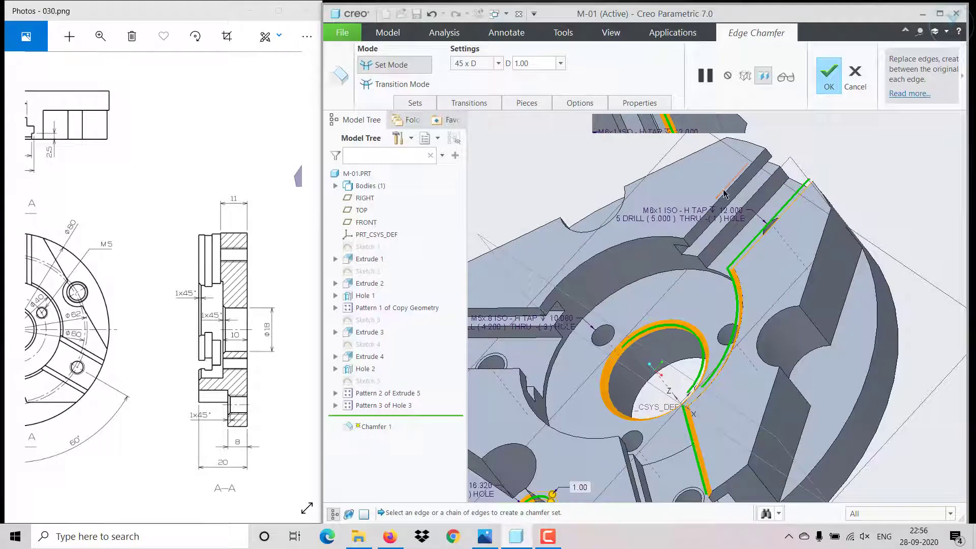
left_click(724, 193, "ctrl")
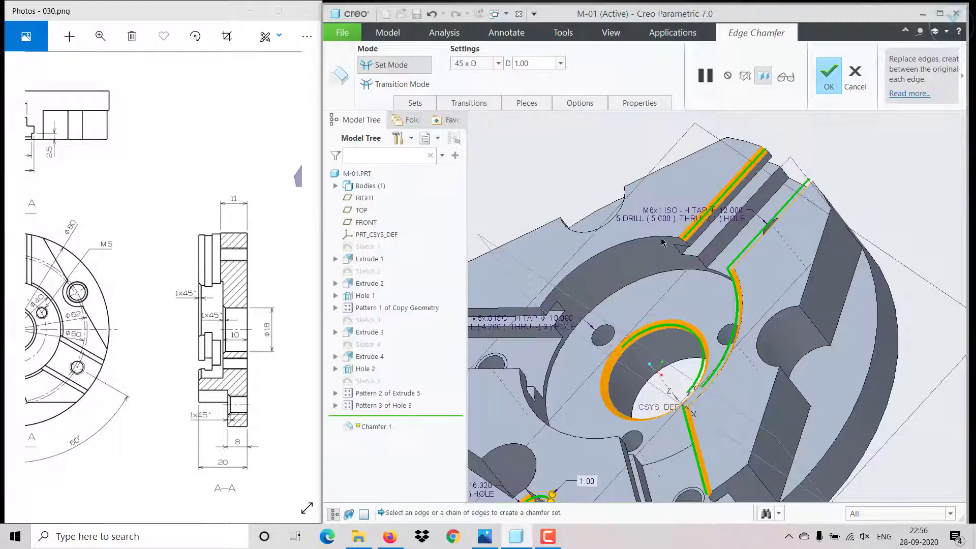
scroll(666, 251, "up", 4)
scroll(598, 262, "down", 4)
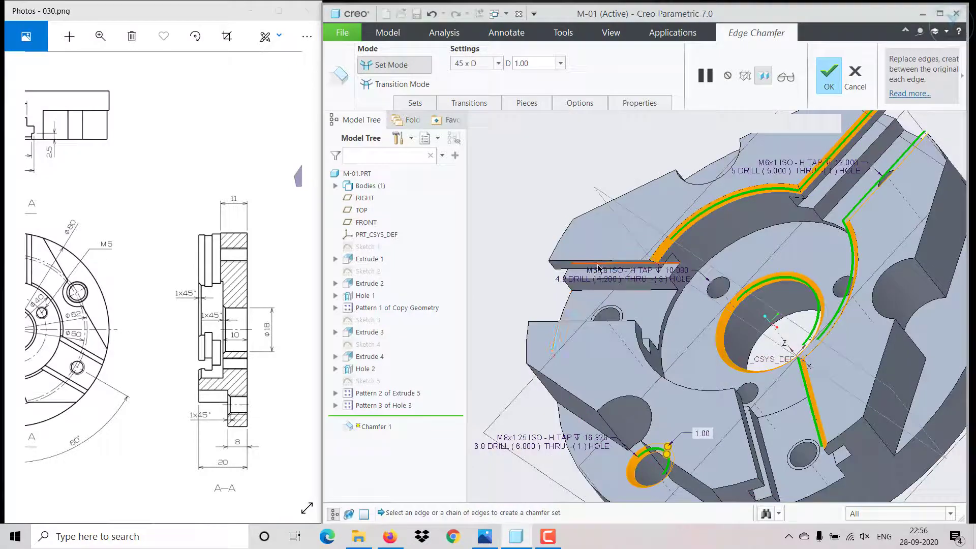
middle_click_drag(598, 270, 646, 278)
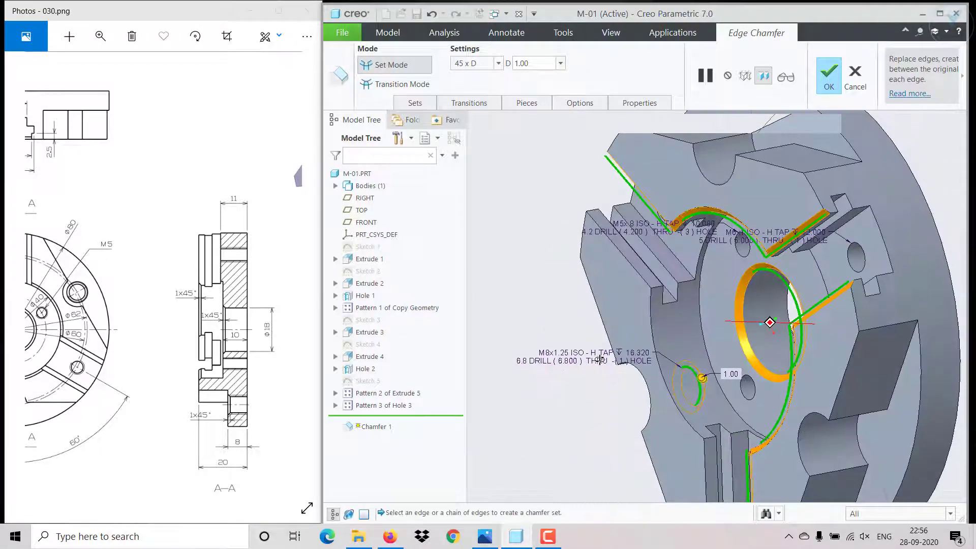
left_click(642, 279, "ctrl")
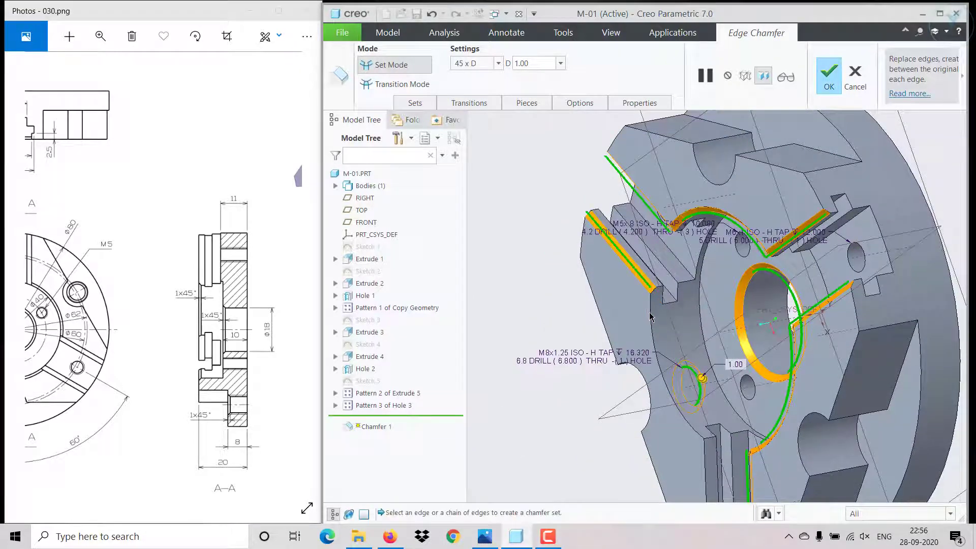
left_click(652, 318, "ctrl")
scroll(718, 336, "up", 3)
middle_click_drag(719, 344, 791, 368)
scroll(682, 358, "down", 3)
left_click(634, 364, "ctrl")
scroll(674, 342, "up", 3)
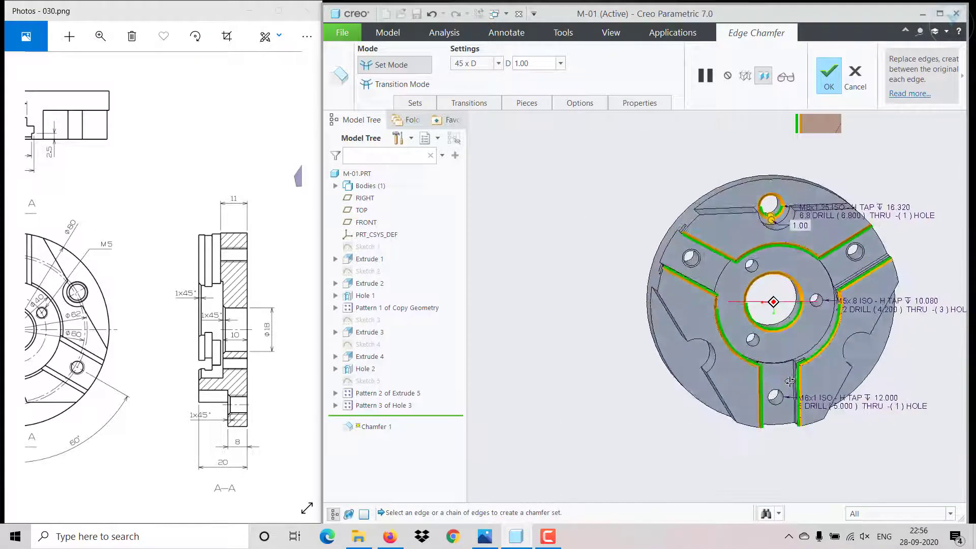
middle_click_drag(825, 394, 718, 275)
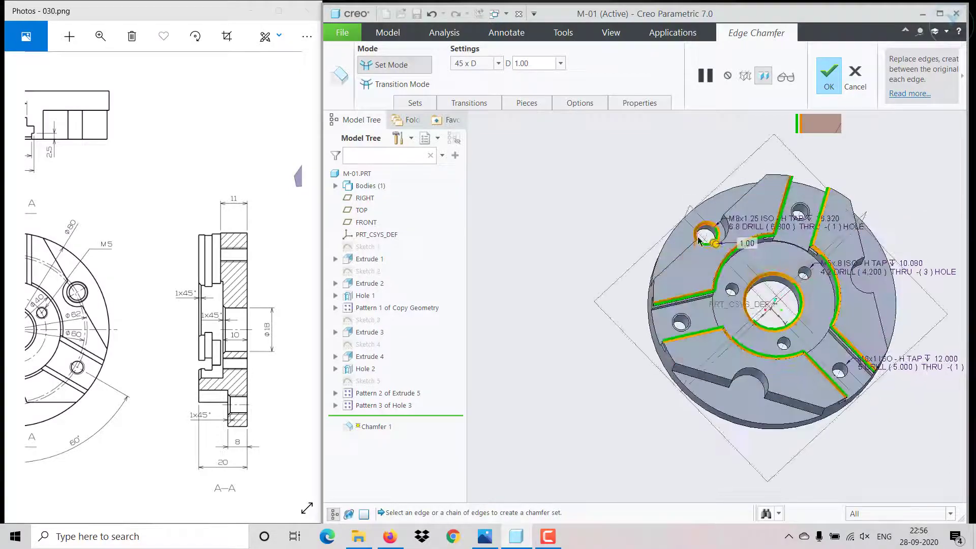
left_click(855, 75)
left_click(491, 292)
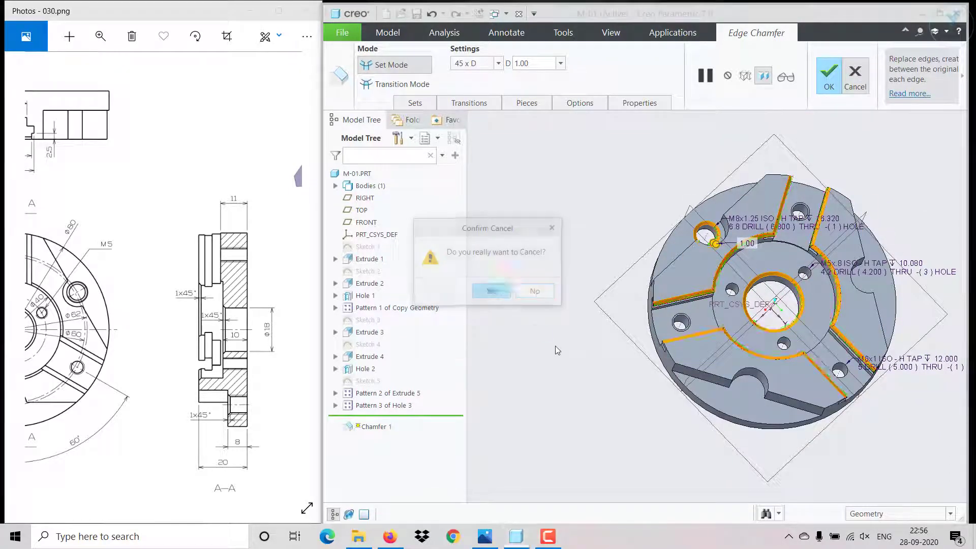
Review the definition and dimension settings of the M5 hole pattern, then close it without changes
scroll(710, 230, "up", 3)
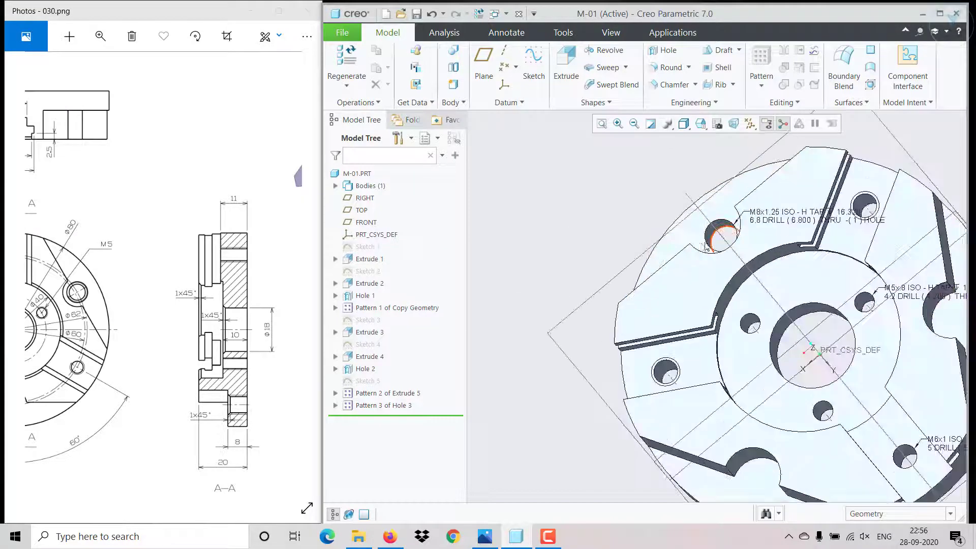
left_click(389, 405)
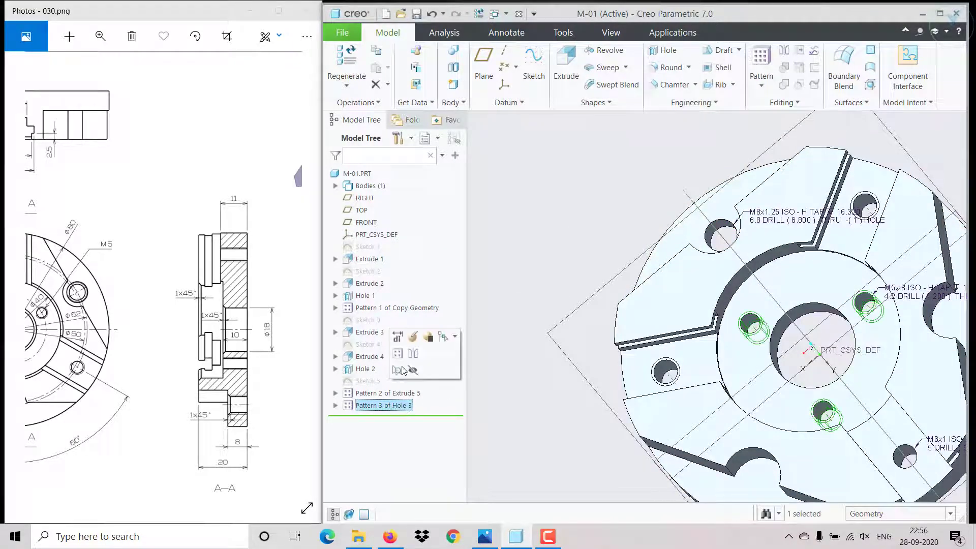
left_click(406, 338)
scroll(576, 326, "down", 3)
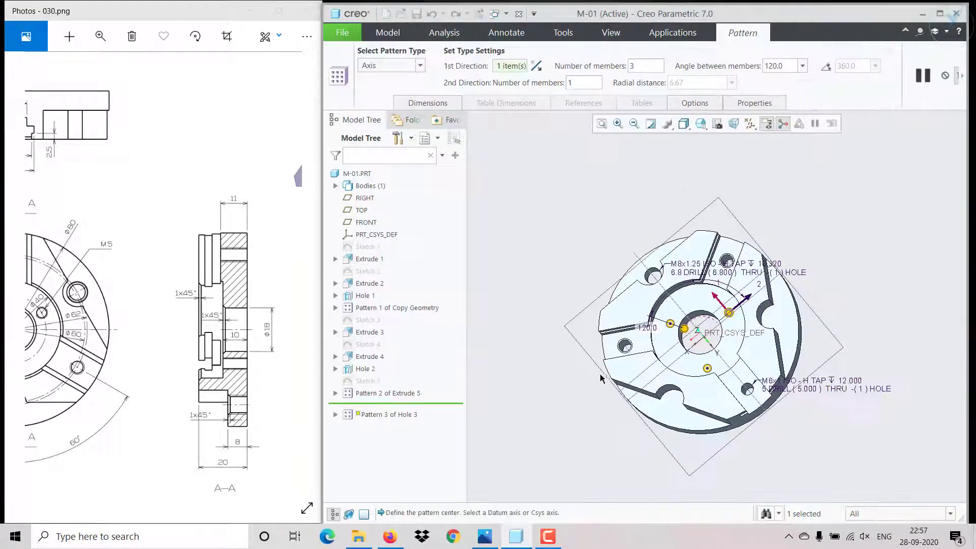
middle_click_drag(603, 370, 632, 347)
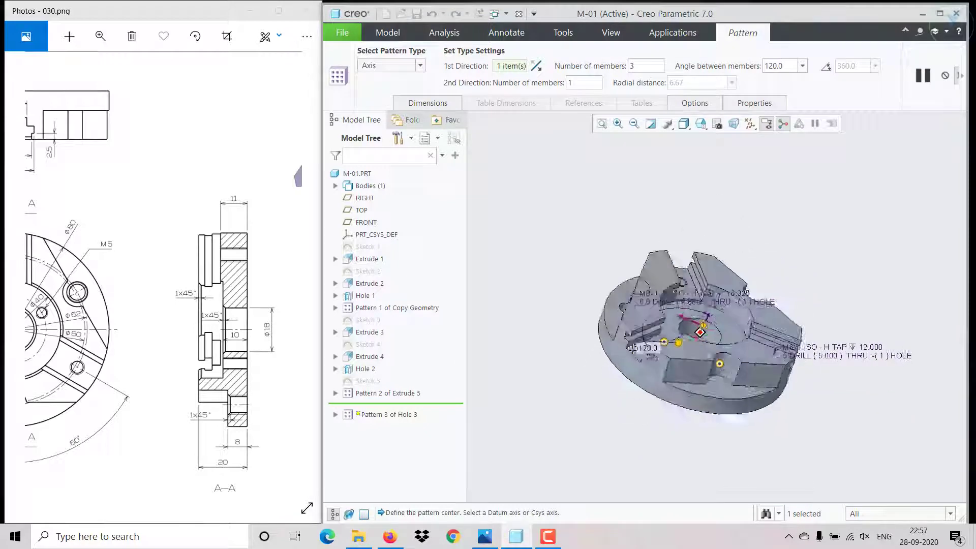
left_click(443, 104)
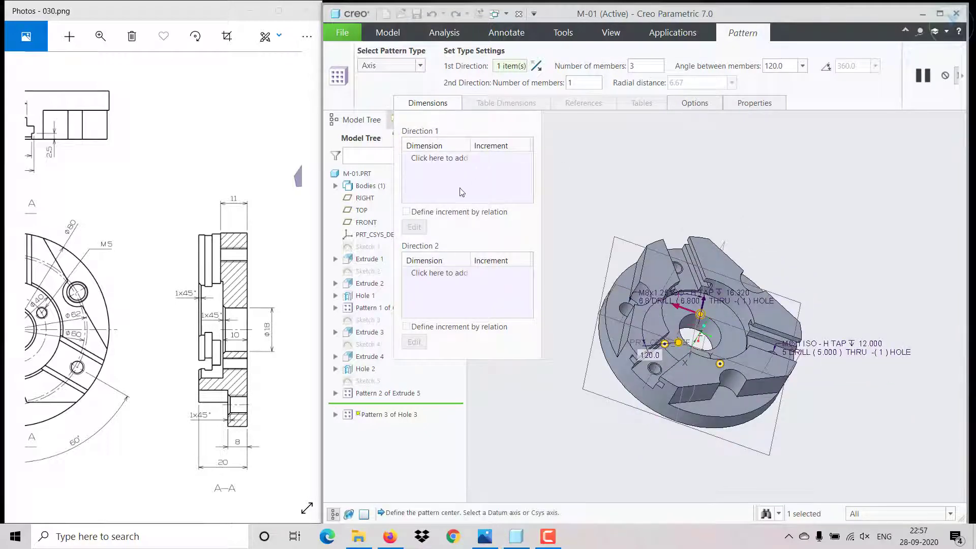
left_click(960, 76)
left_click(700, 84)
left_click(745, 173)
scroll(658, 298, "down", 3)
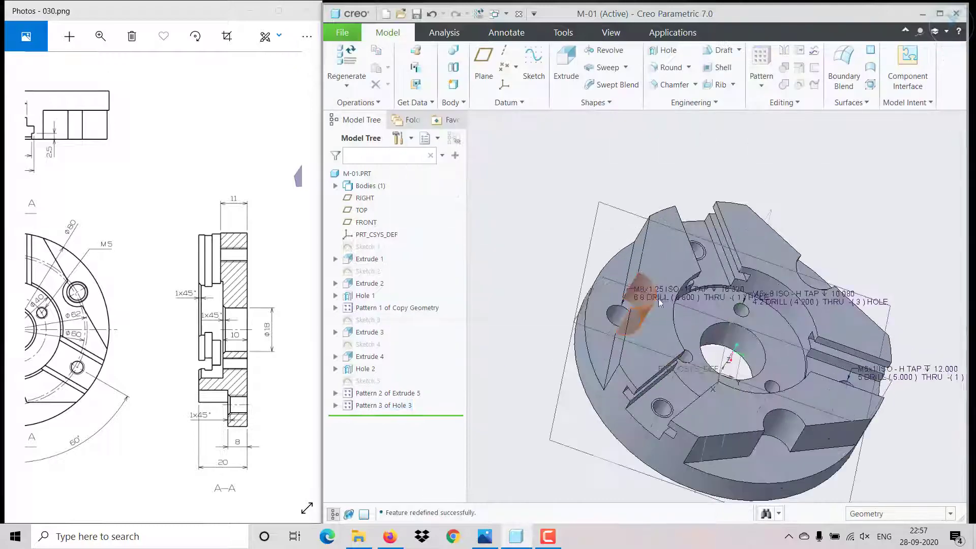
Start an Axis-type pattern of the M8 tapped hole about the central Z axis
middle_click_drag(658, 298, 712, 273)
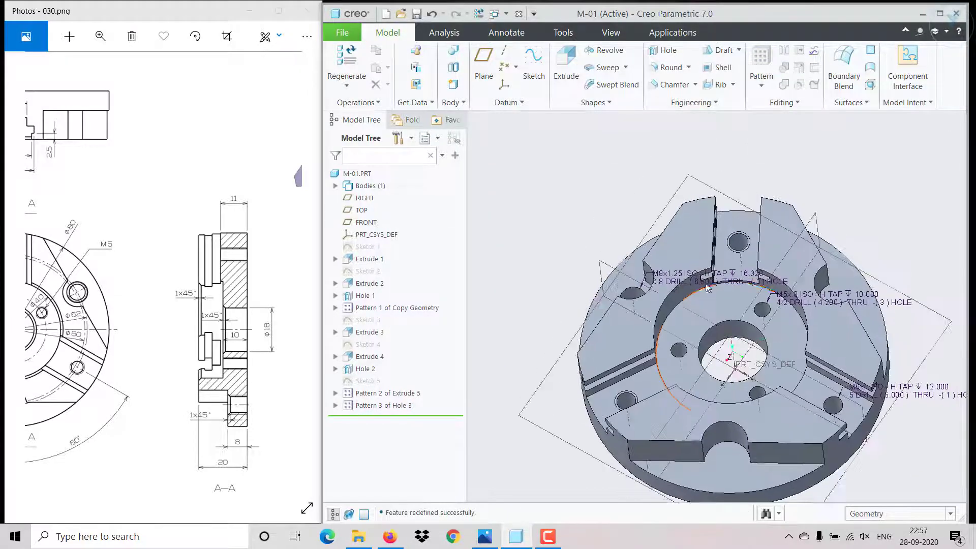
middle_click_drag(641, 302, 629, 292)
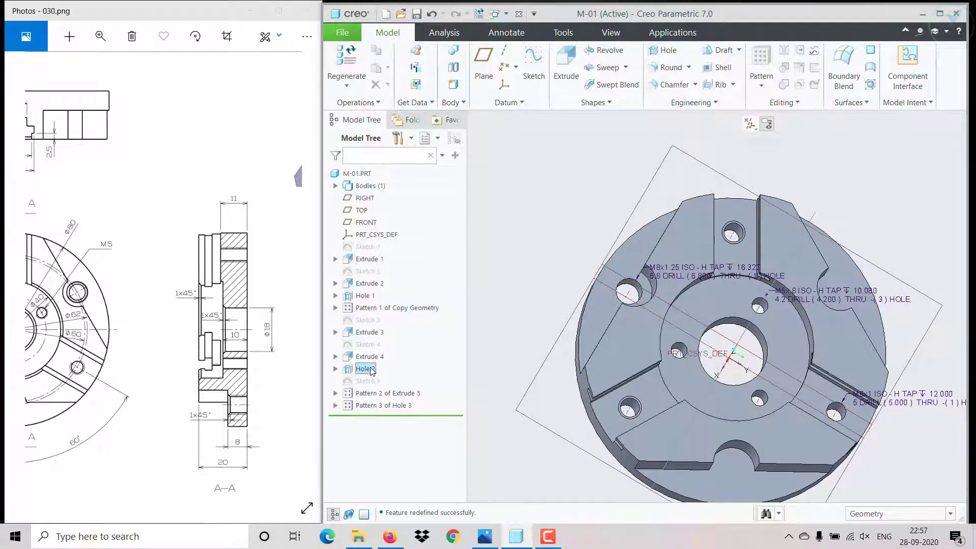
left_click(761, 64)
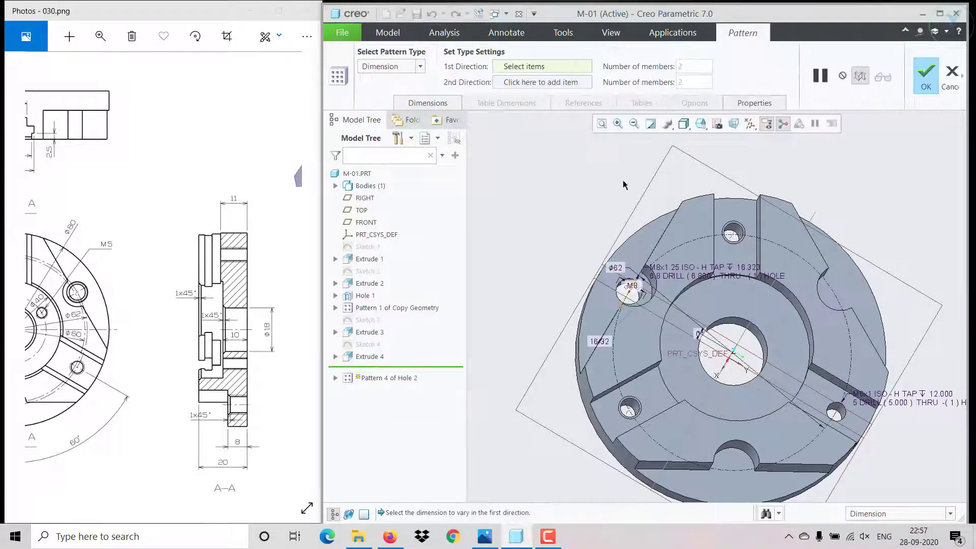
left_click(421, 66)
left_click(386, 106)
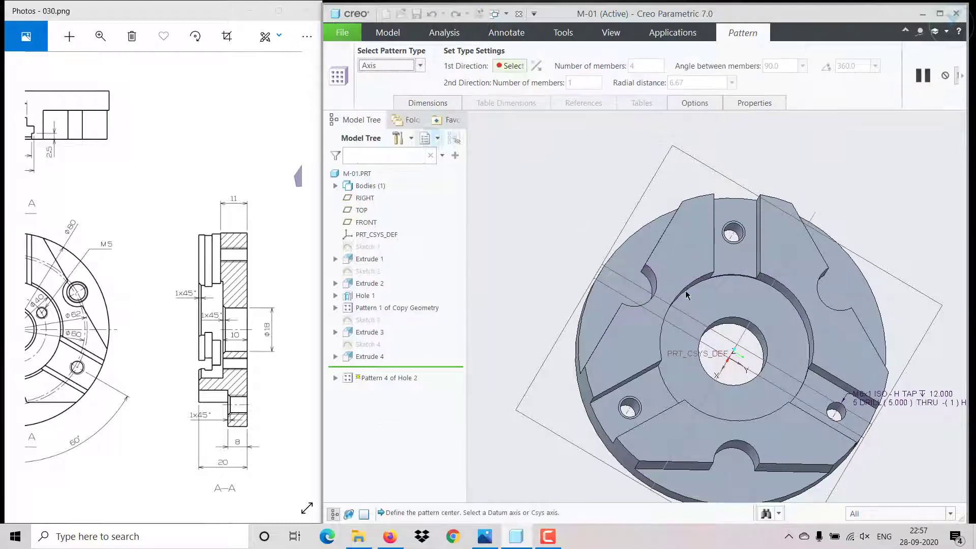
middle_click_drag(729, 357, 724, 352)
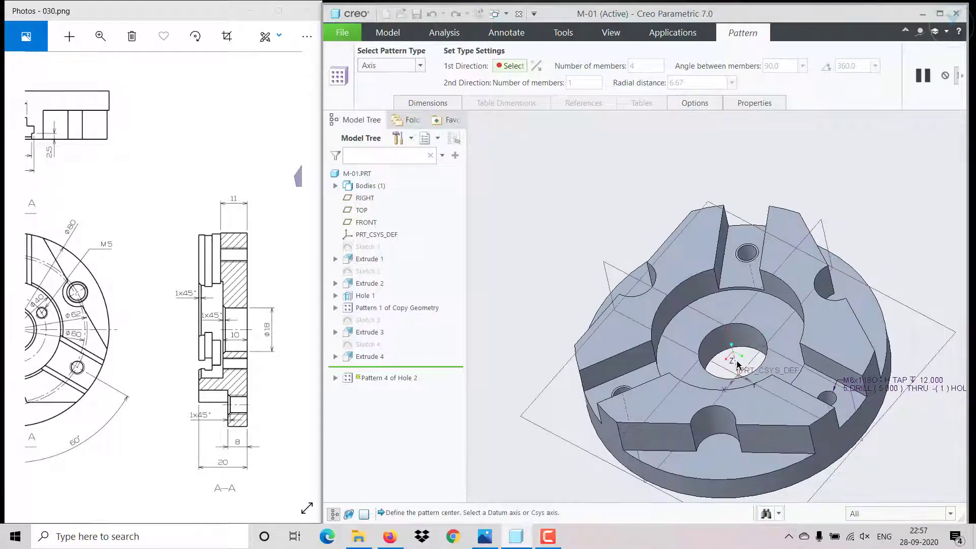
left_click(733, 359)
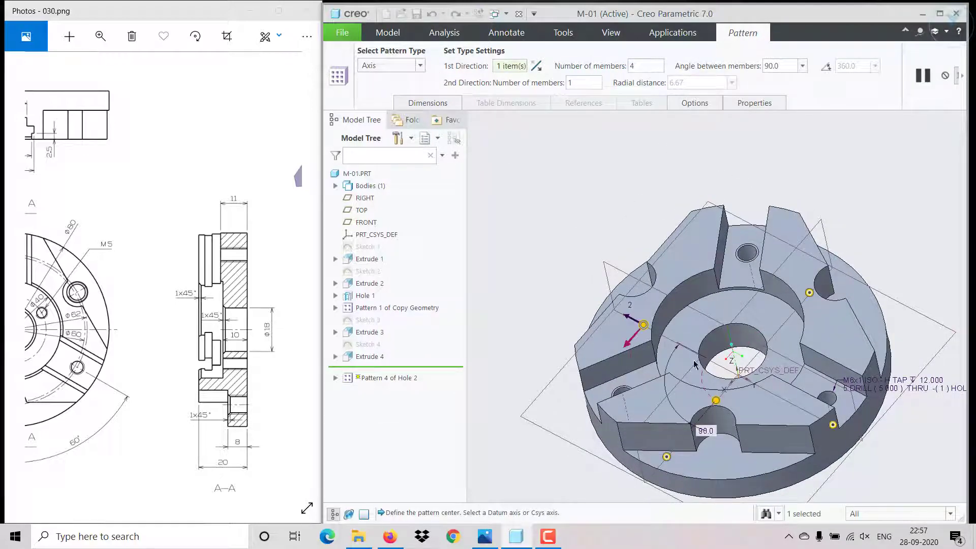
Set the M8 hole pattern to 3 members spaced 120° apart and finish the pattern
left_click(639, 69)
key("BackSpace")
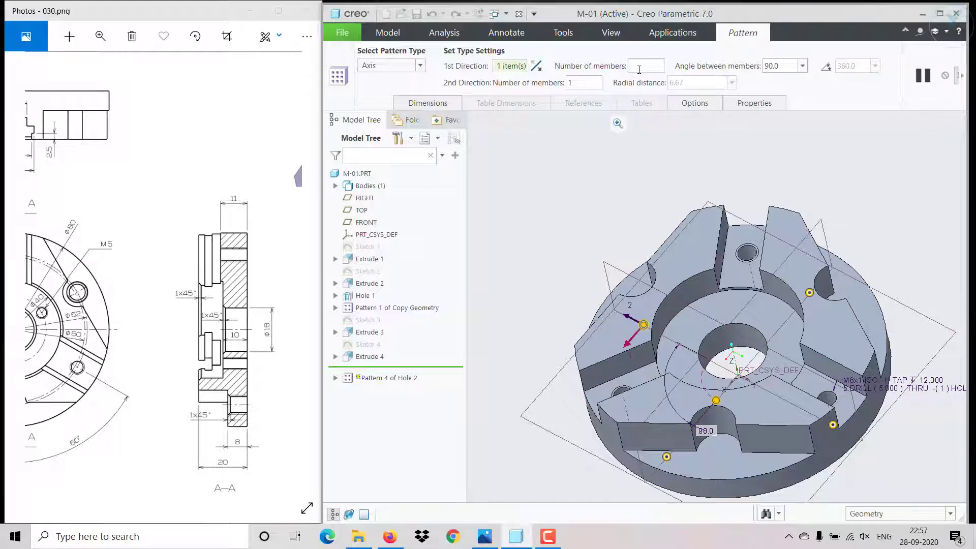
left_click(788, 66)
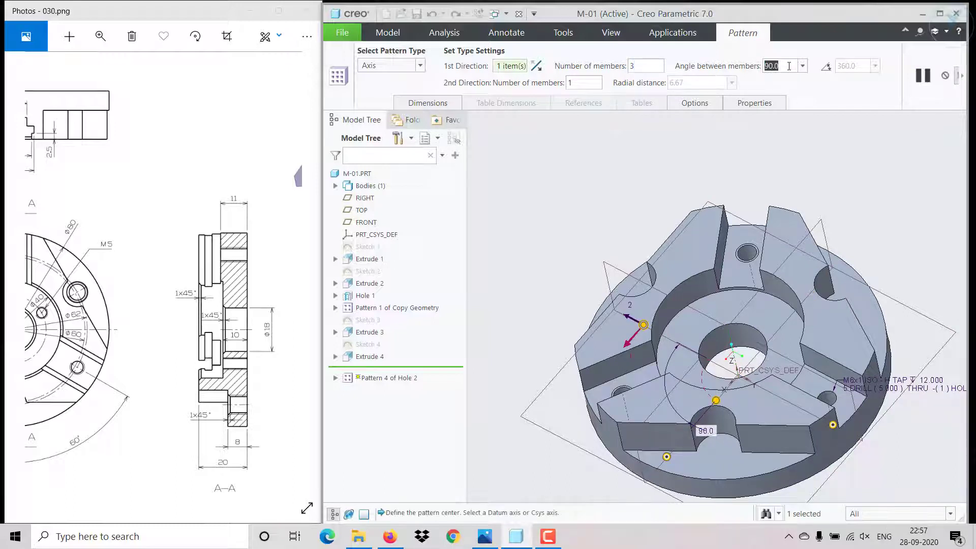
type("120")
key("Return")
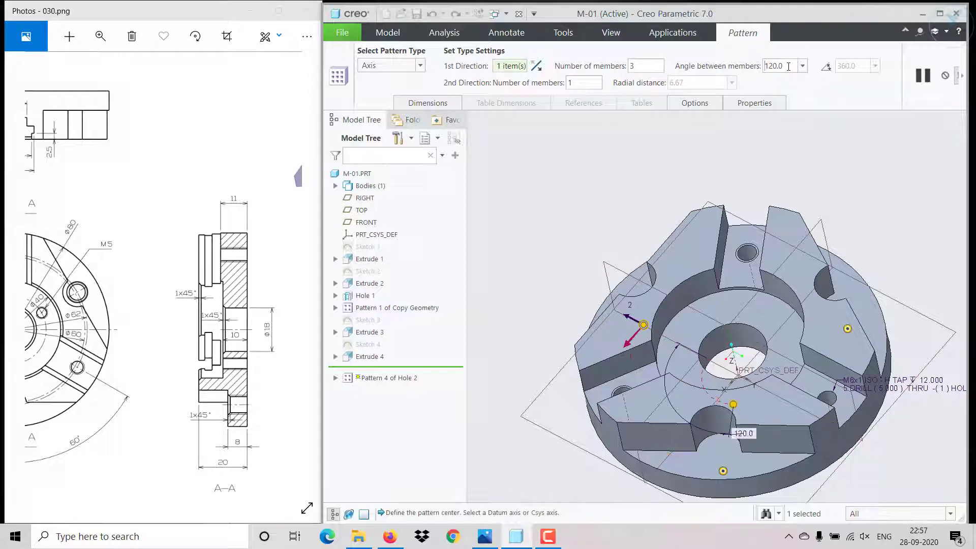
left_click(962, 75)
left_click(700, 76)
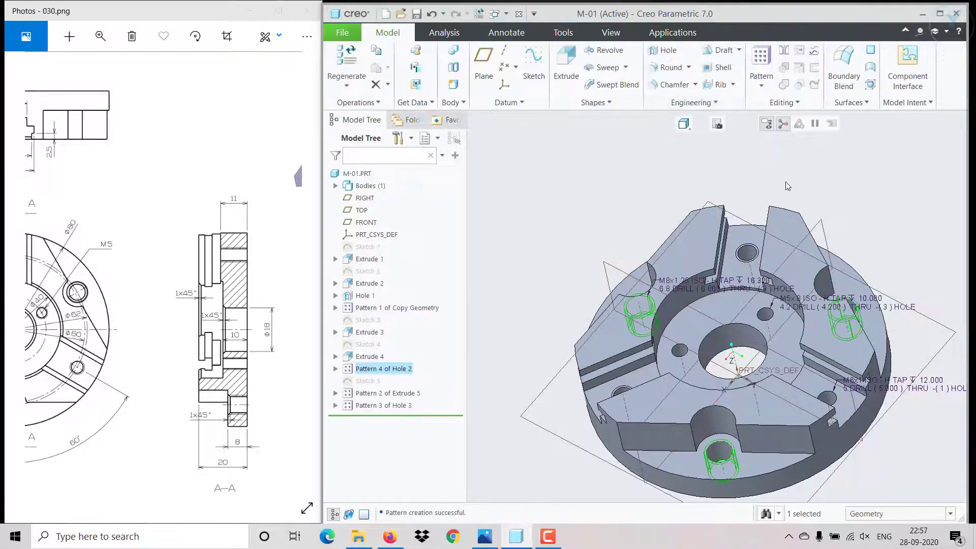
Start a 45 x D edge chamfer with D 1.00 on the upper rim of the central Ø18 bore
mouse_move(862, 211)
middle_mouse_down()
mouse_move(825, 258)
mouse_move(793, 264)
middle_mouse_up()
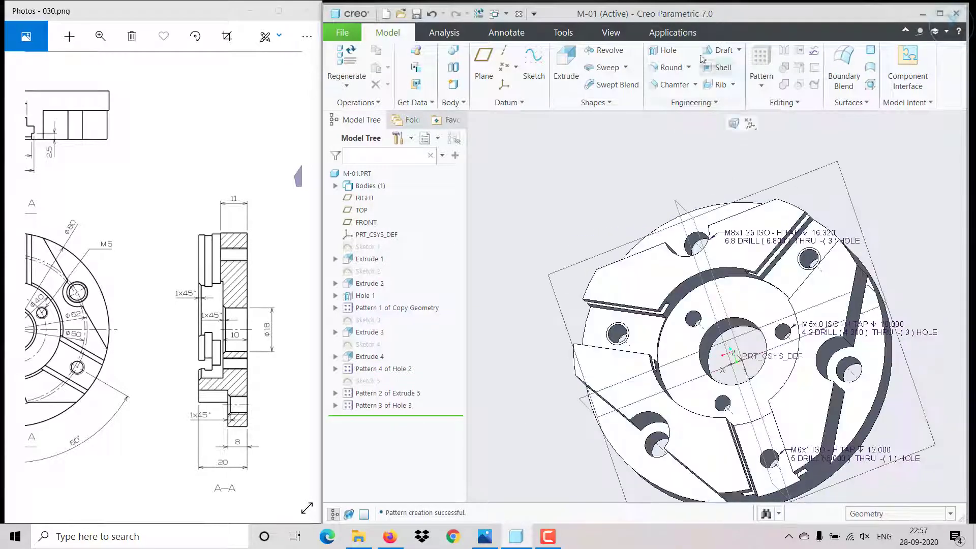
left_click(668, 85)
left_click(497, 66)
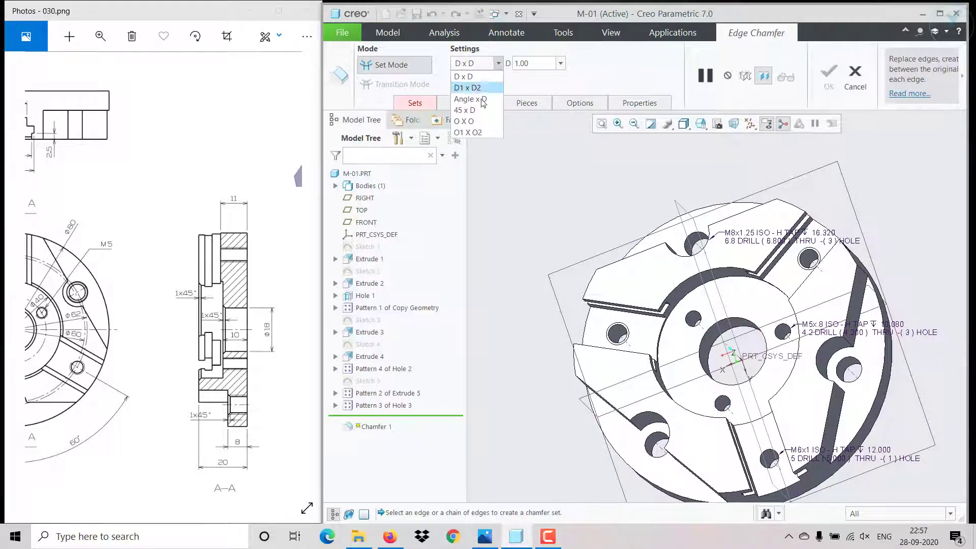
left_click(466, 111)
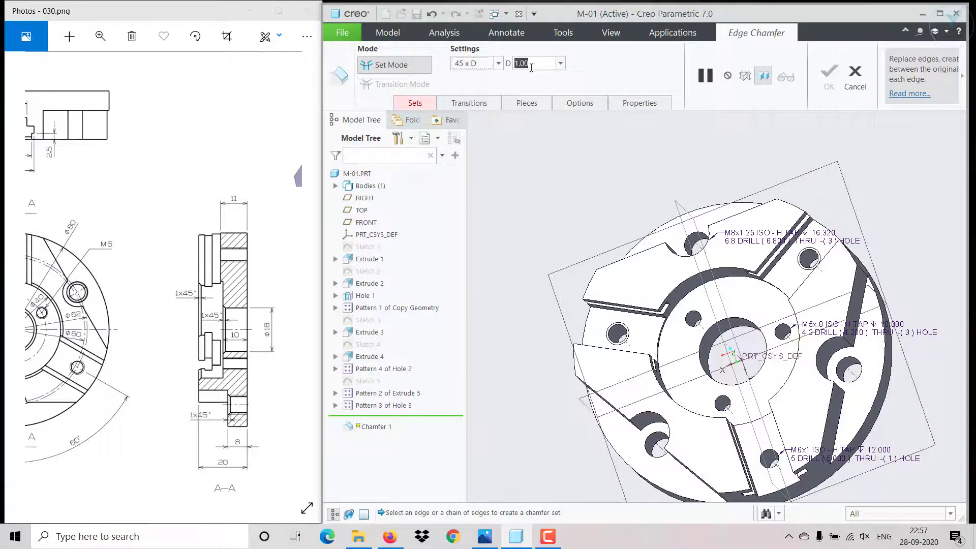
scroll(675, 323, "down", 3)
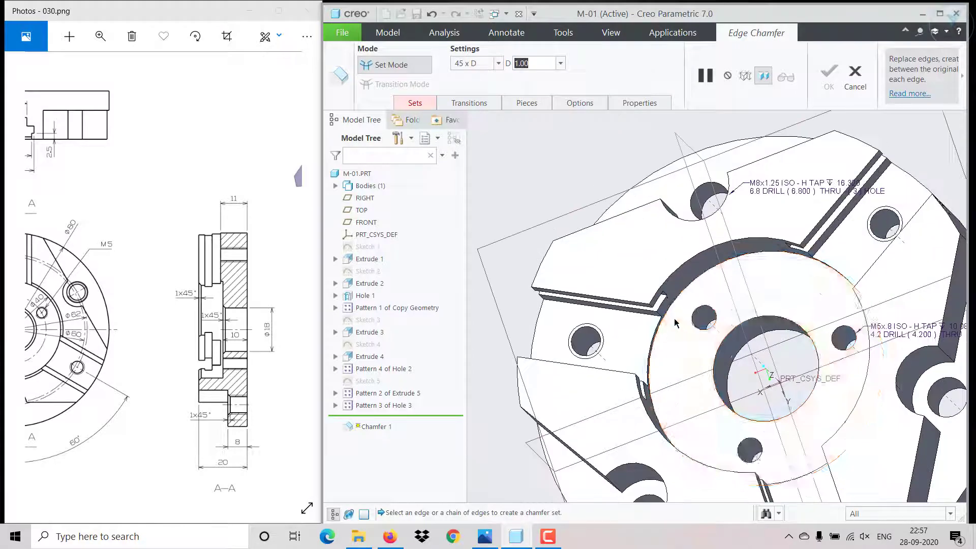
middle_click_drag(676, 323, 707, 279)
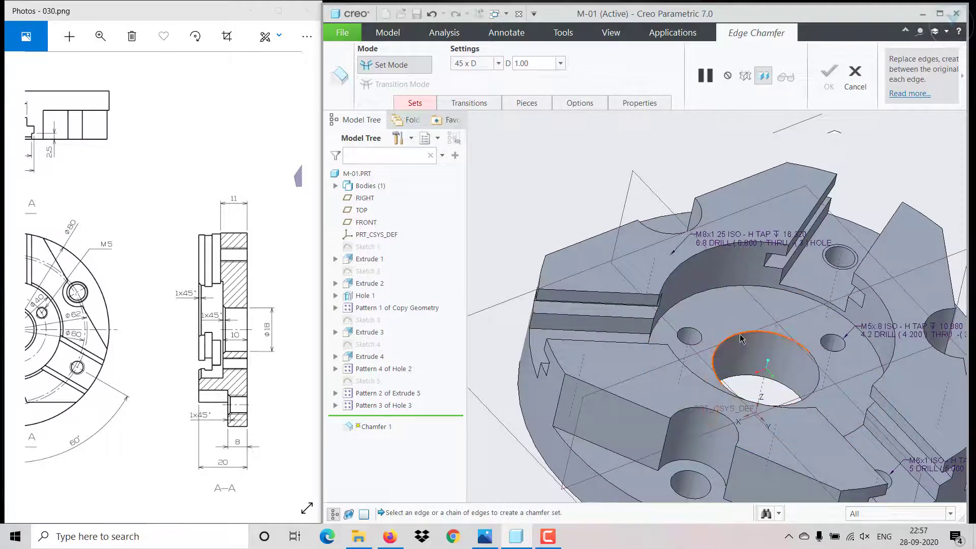
left_click(741, 336)
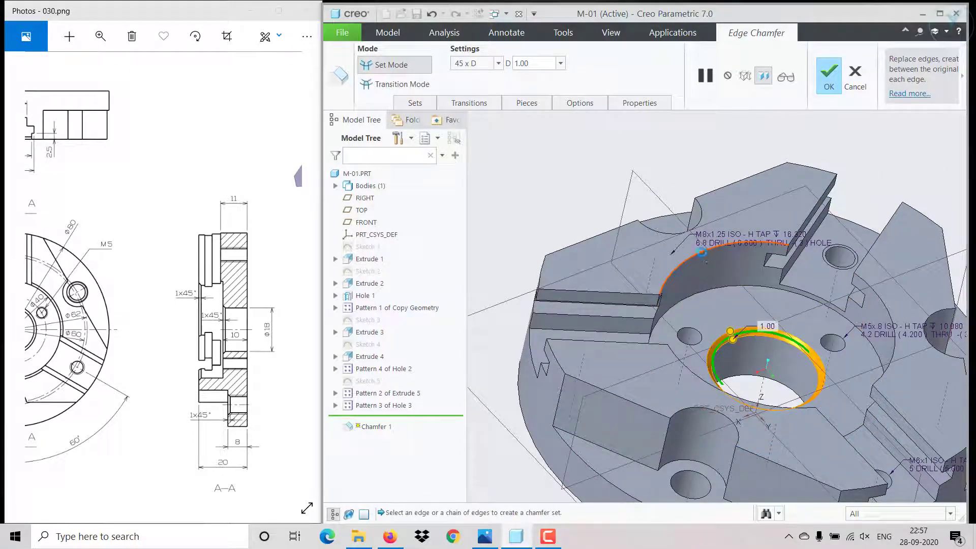
Add the top inner arc and both slot-side top edges of all three raised segments to the 1.00 chamfer set
left_click(702, 252, "ctrl")
left_click(642, 297, "ctrl")
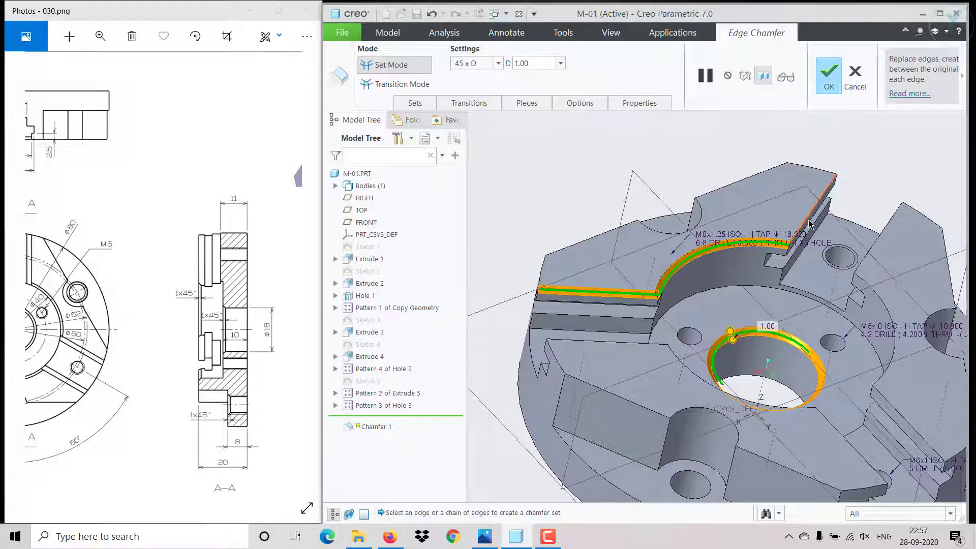
left_click(805, 224, "ctrl")
middle_click_drag(804, 225, 781, 337)
left_click(667, 271, "ctrl")
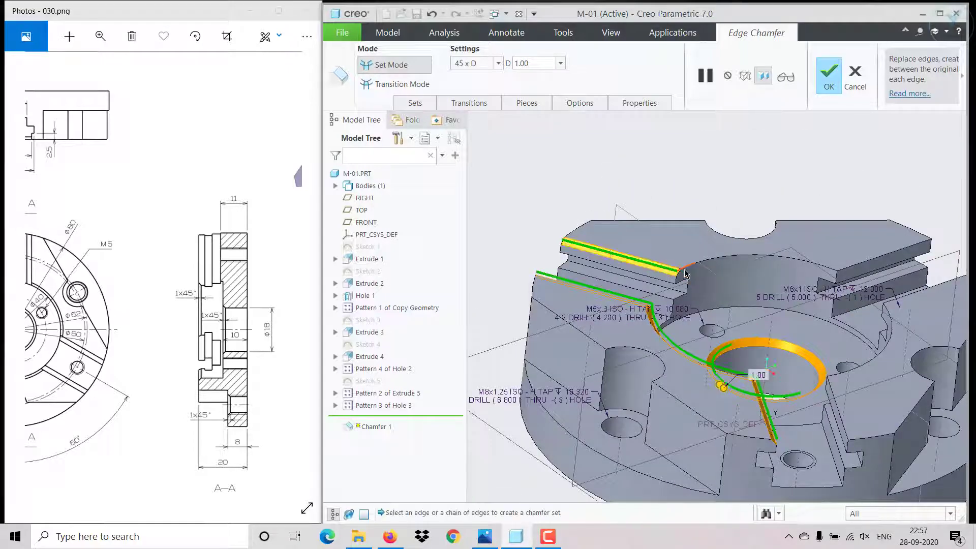
left_click(685, 273, "ctrl")
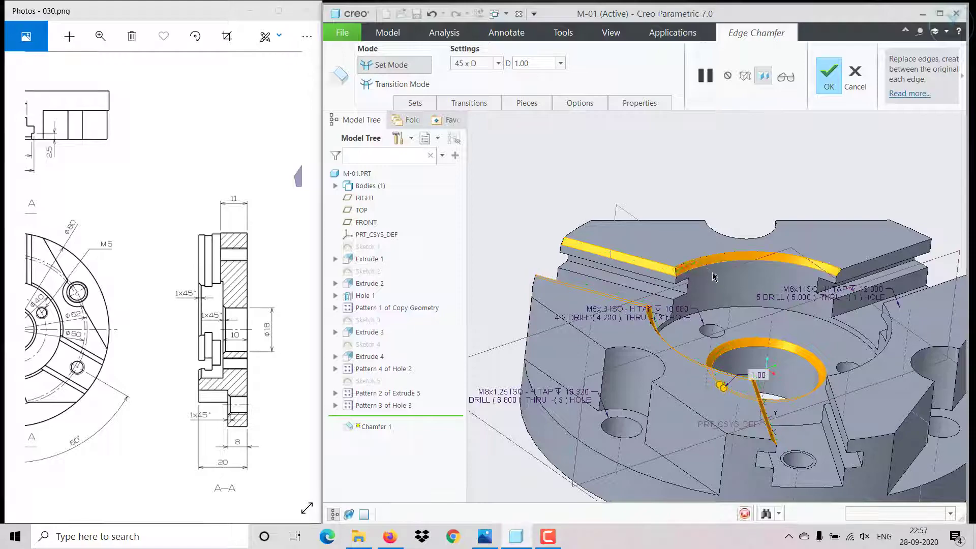
left_click(864, 266, "ctrl")
middle_click_drag(763, 277, 735, 276)
left_click(737, 245, "ctrl")
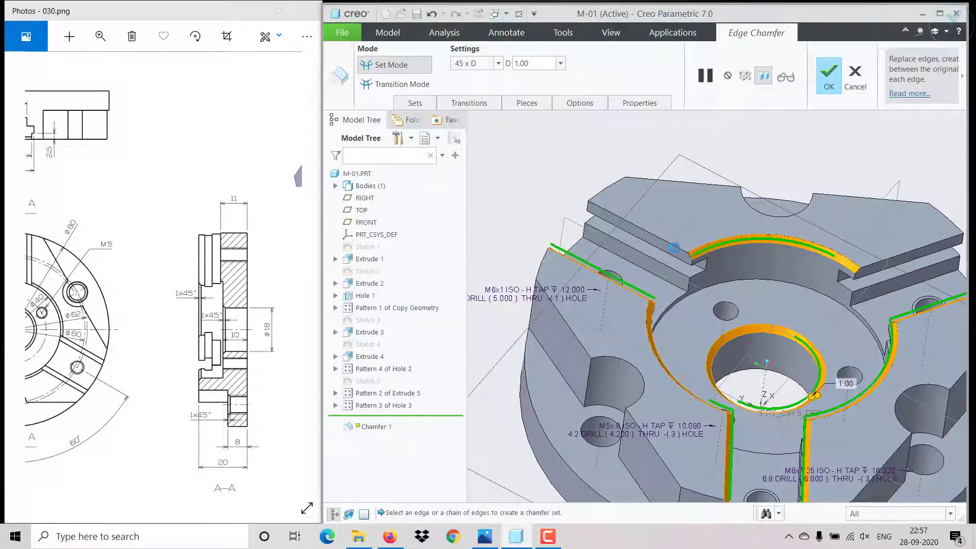
left_click(678, 249, "ctrl")
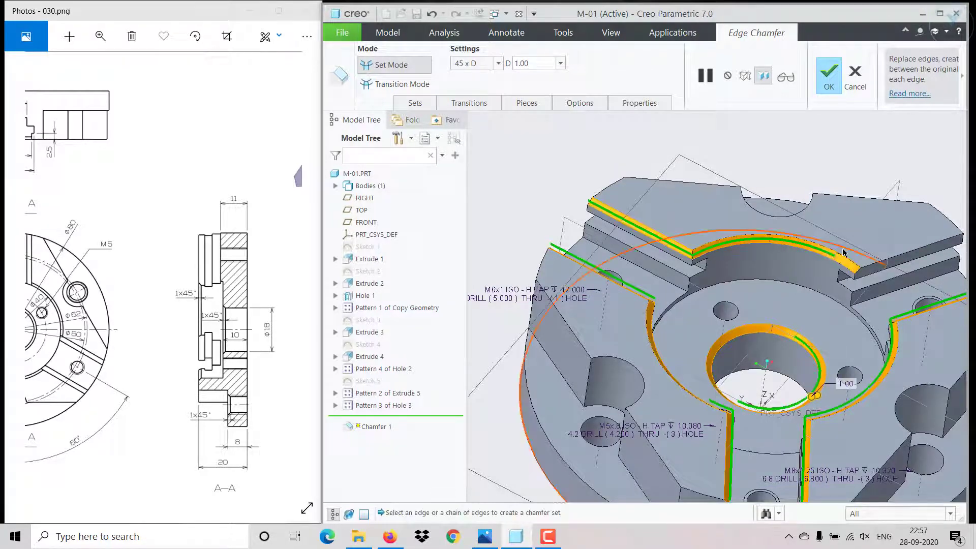
left_click(867, 269, "ctrl")
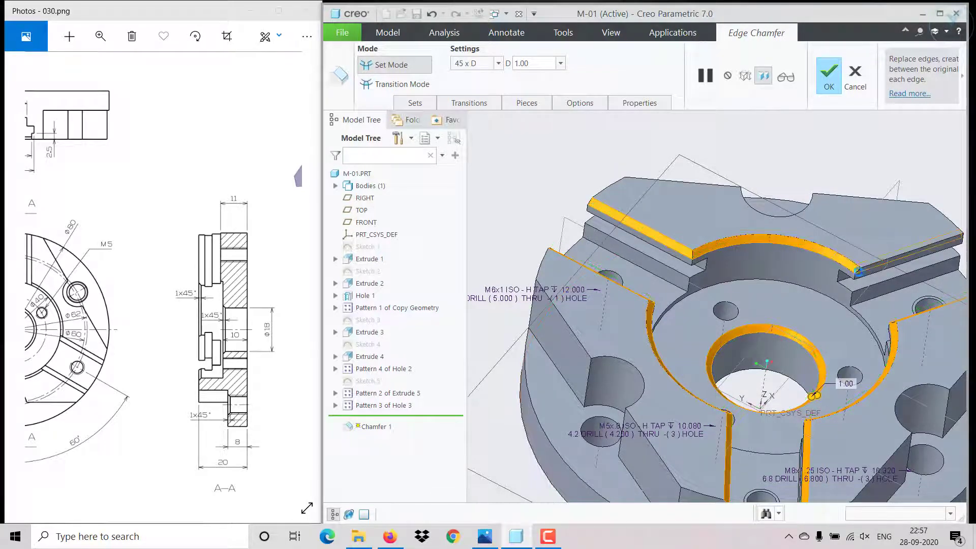
Add the upper rims of the three M8 tapped holes to the chamfer set and finish the chamfer
left_click(603, 418, "ctrl")
scroll(731, 376, "up", 3)
scroll(836, 419, "down", 2)
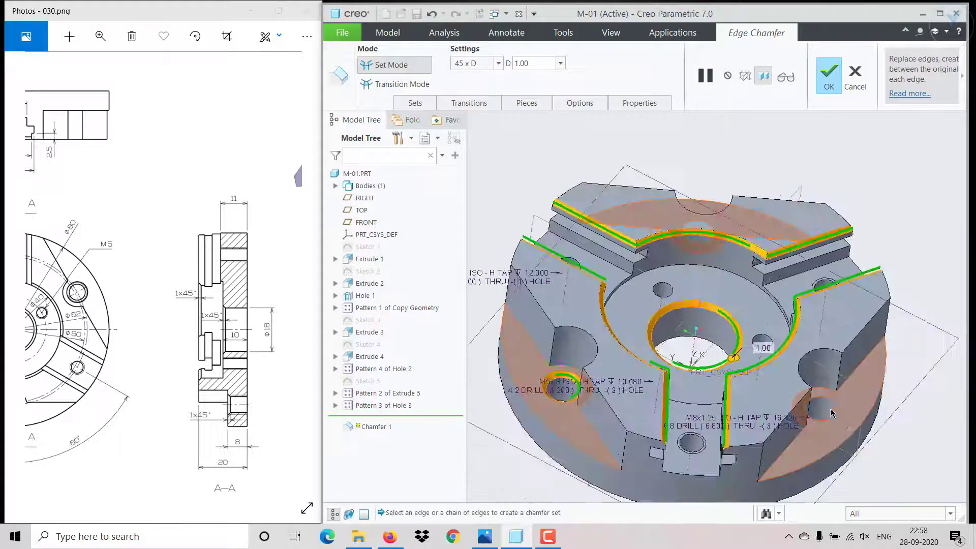
left_click(831, 403, "ctrl")
middle_click_drag(831, 403, 689, 323)
left_click(728, 210, "ctrl")
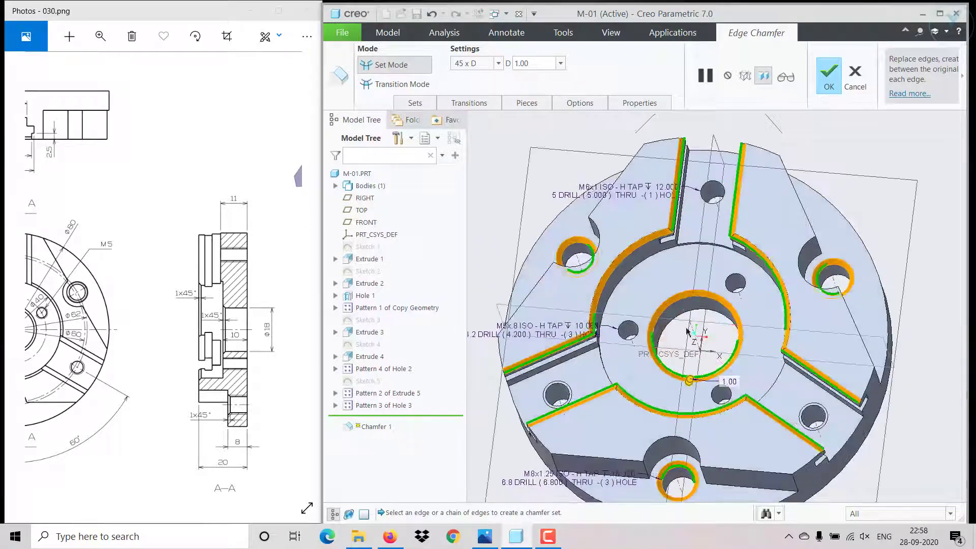
left_click(827, 80)
Turn off the display of all datum axes, points, coordinate systems and planes
scroll(883, 238, "down", 5)
middle_click_drag(904, 366, 813, 450)
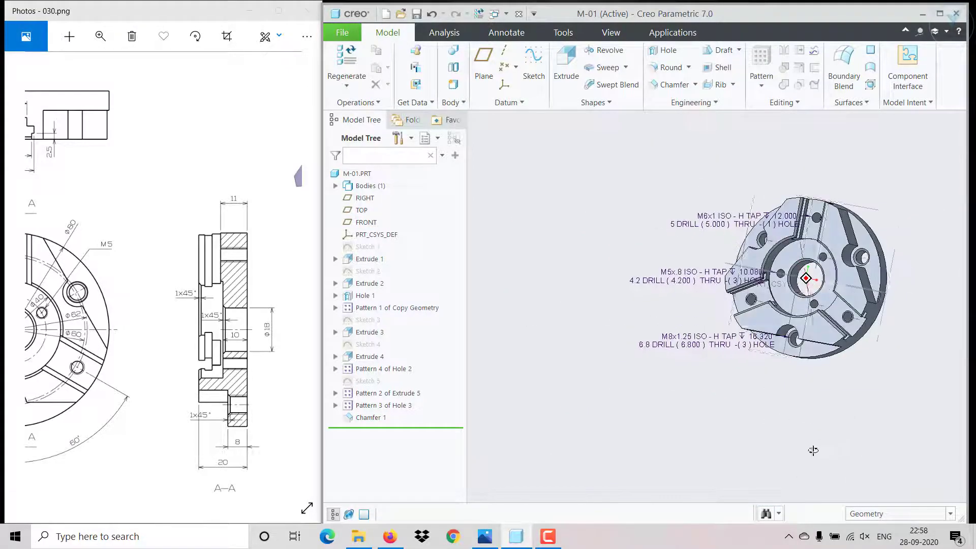
scroll(805, 140, "down", 2)
scroll(805, 140, "up", 2)
scroll(882, 228, "down", 2)
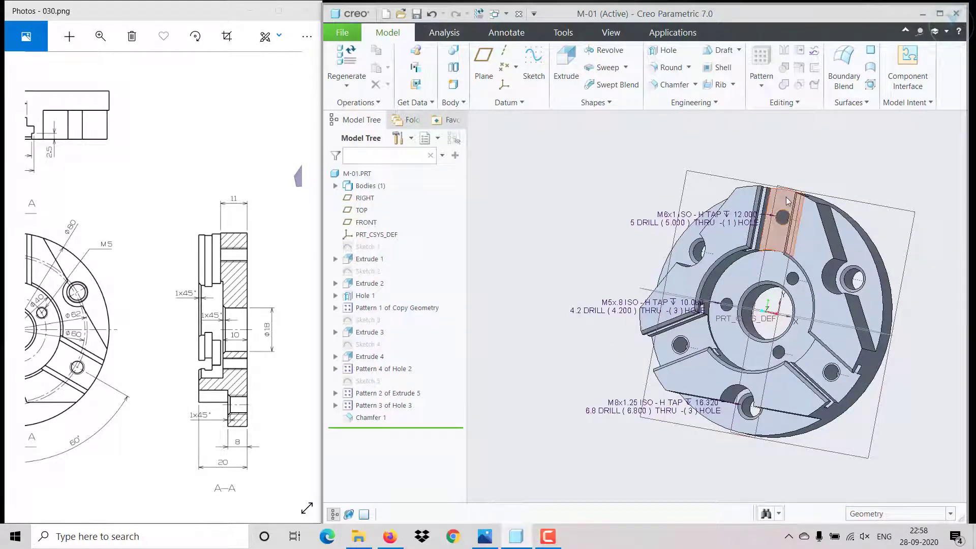
scroll(783, 192, "down", 2)
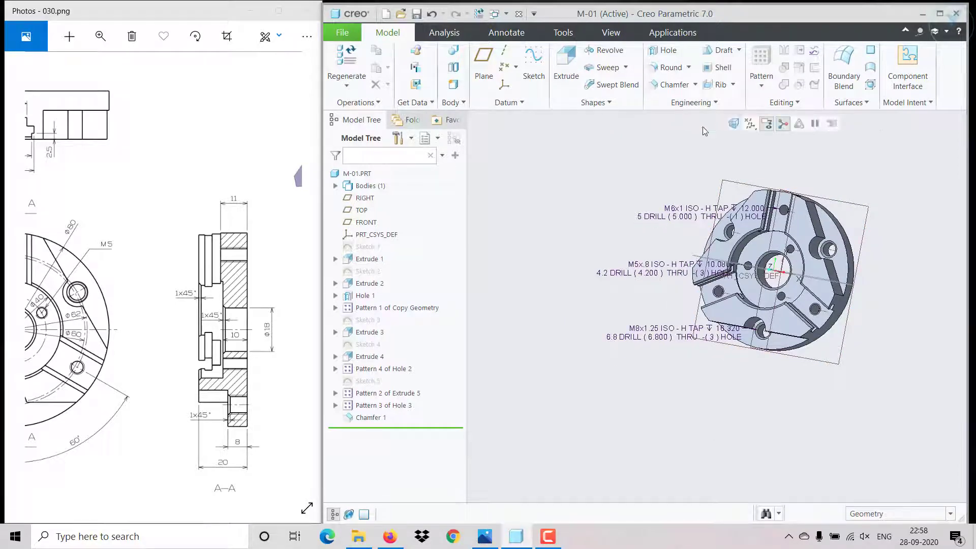
left_click(752, 126)
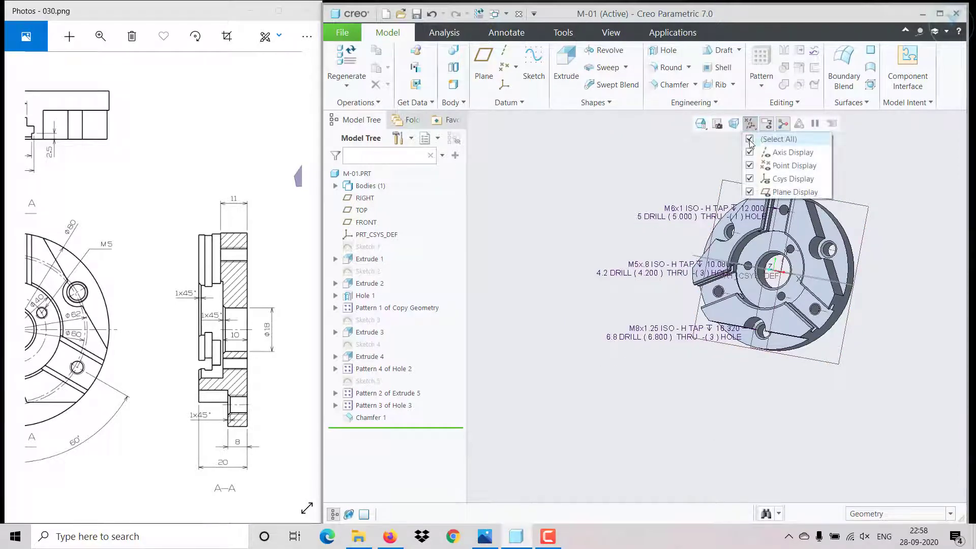
left_click(749, 139)
Hide the hole note annotations on the finished part
scroll(797, 144, "up", 2)
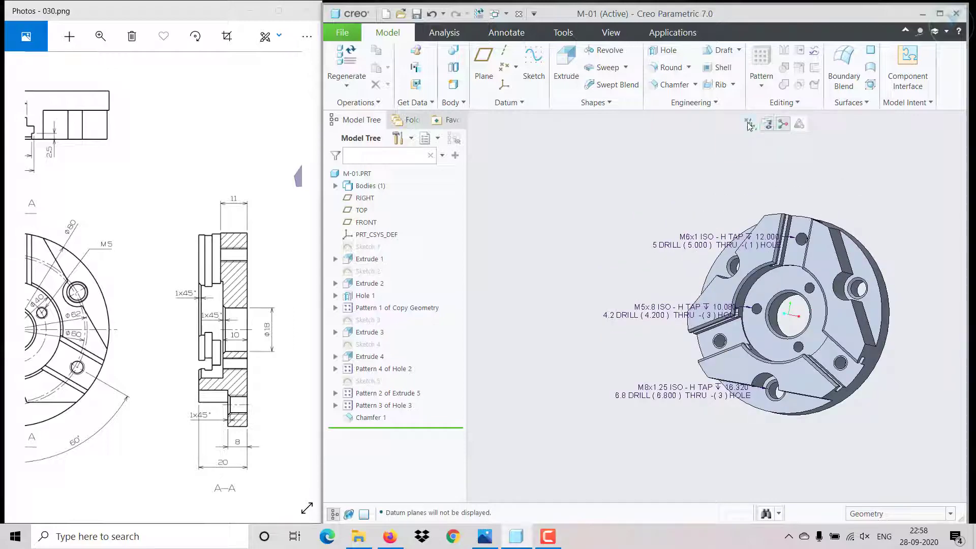
left_click(766, 123)
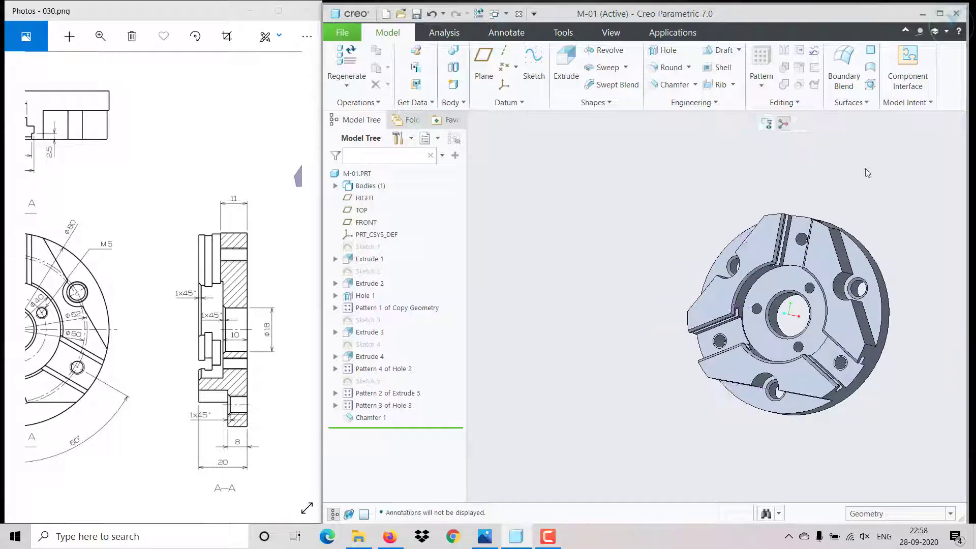
scroll(858, 221, "up", 3)
scroll(876, 255, "down", 5)
scroll(833, 195, "up", 1)
scroll(814, 162, "down", 1)
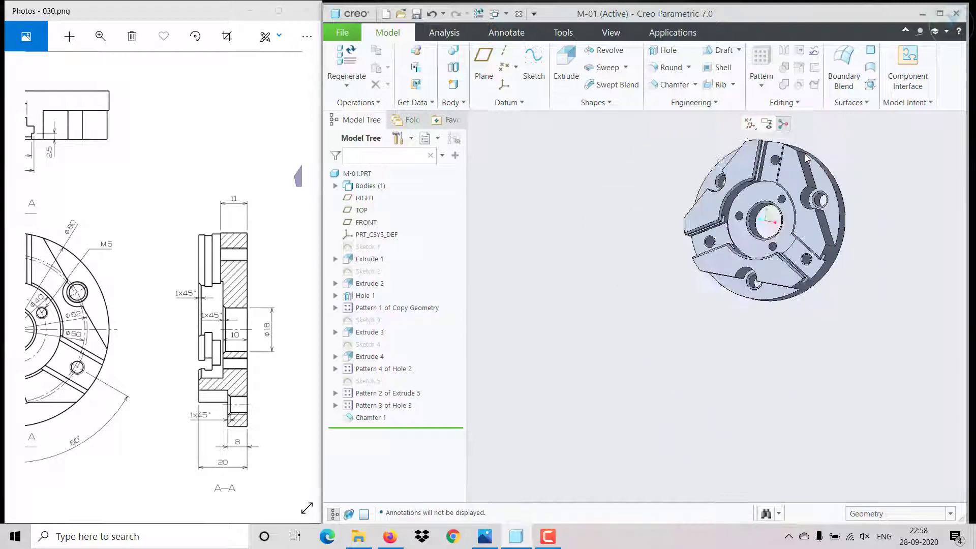